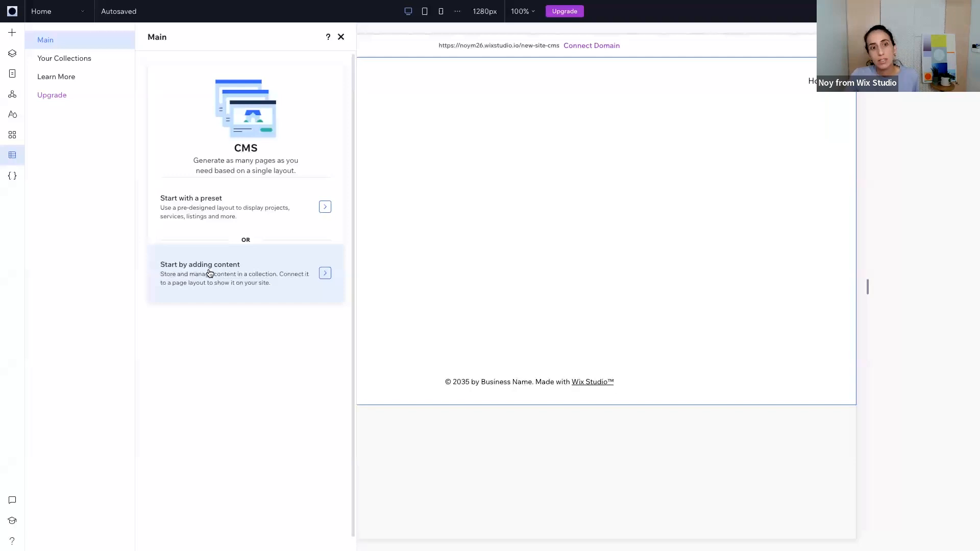
- Create a new CMS collection from scratch named Properties that holds multiple items
click(242, 286)
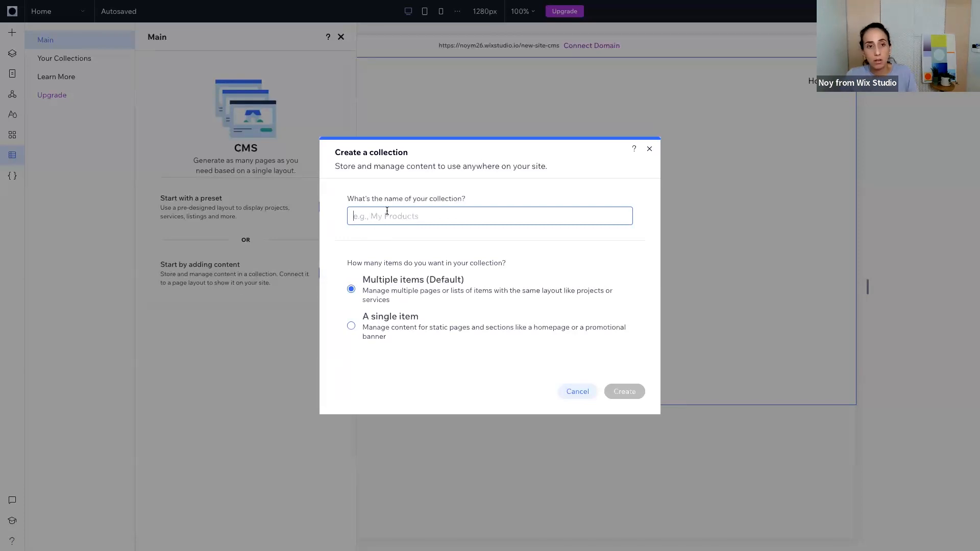
text(Prop)
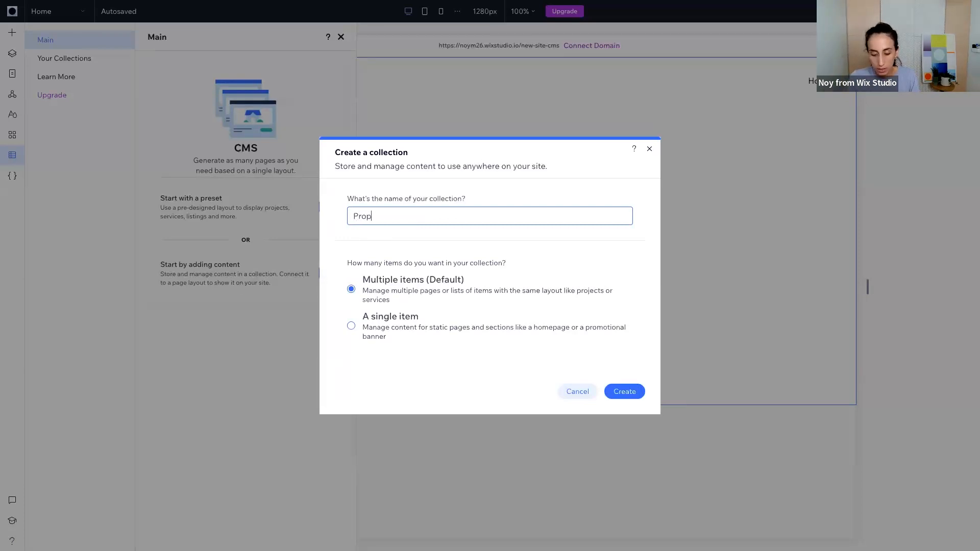
text(erties)
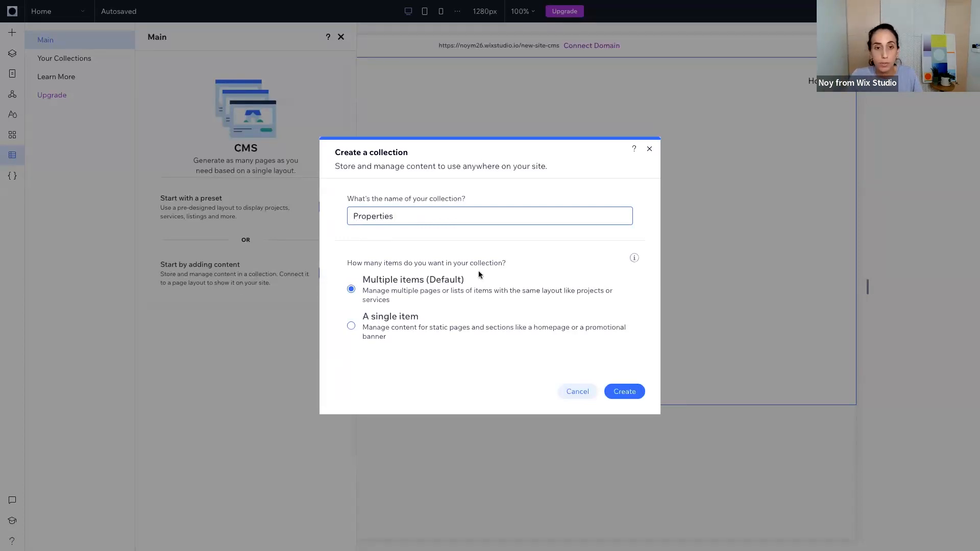
click(631, 396)
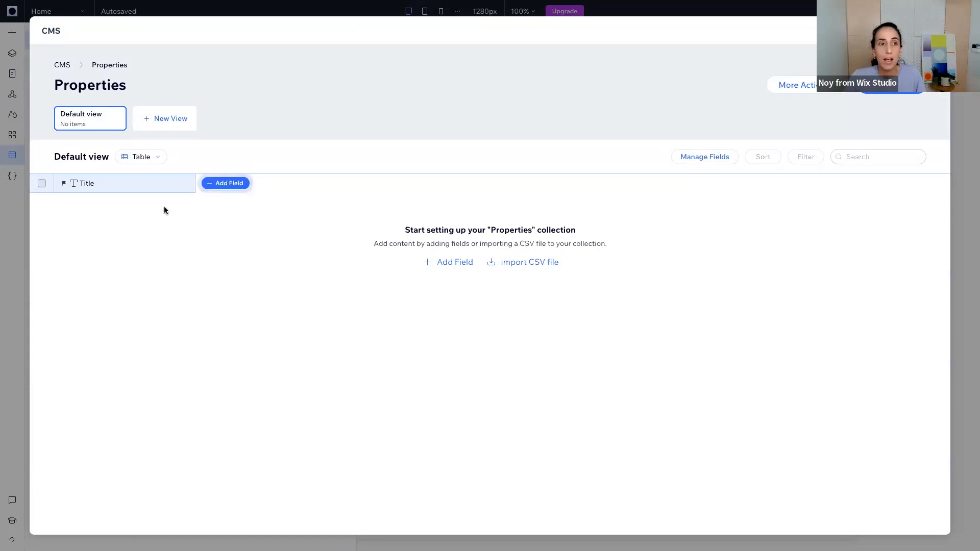
- Add a Rich text field named Description to the Properties collection
click(217, 185)
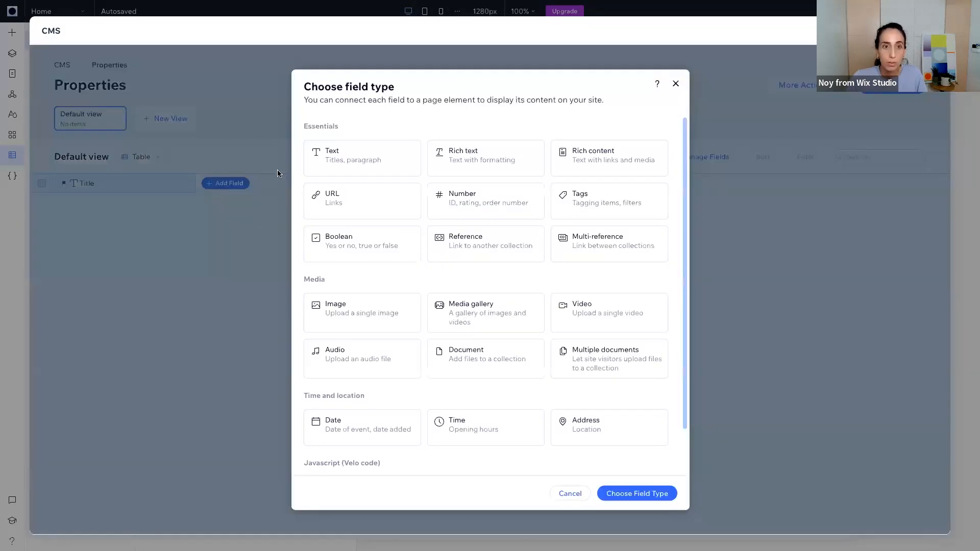
click(456, 164)
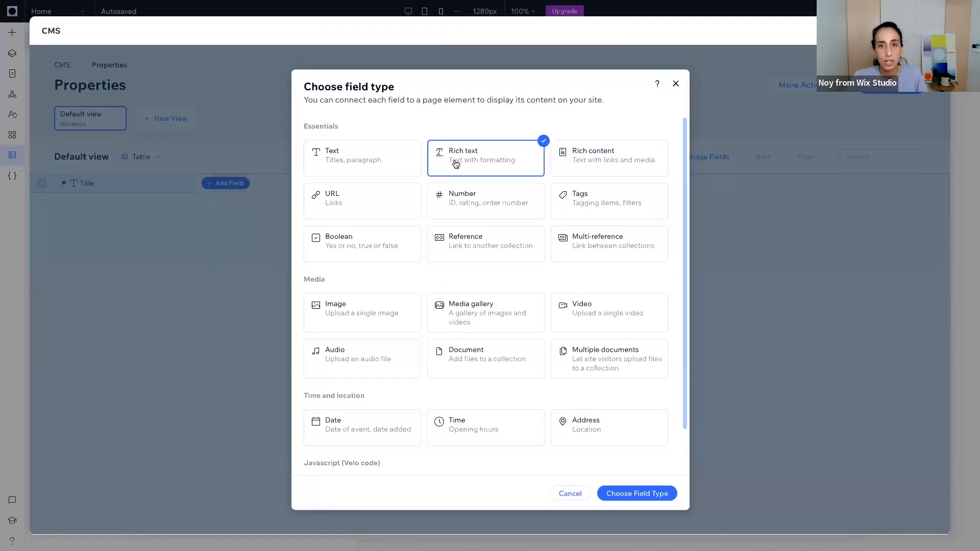
click(617, 498)
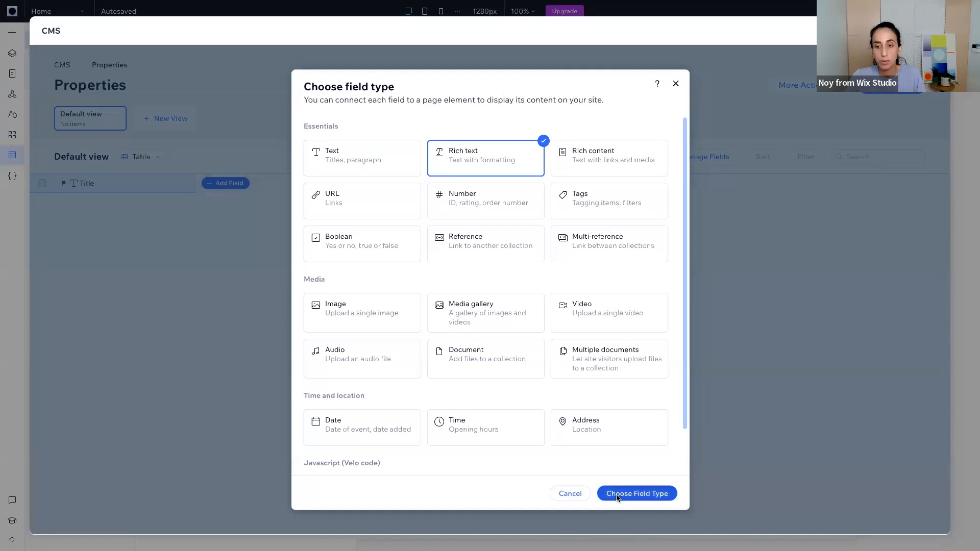
text(D)
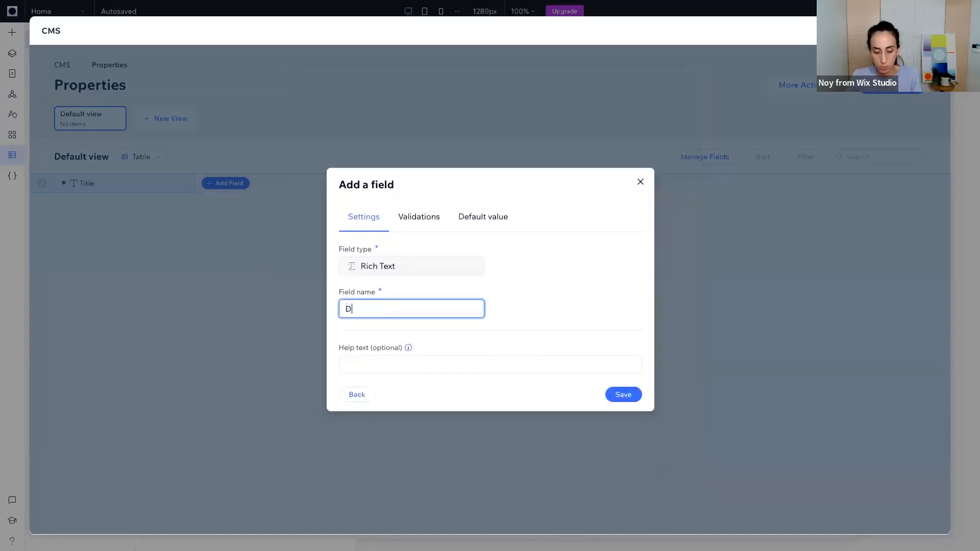
text(escription)
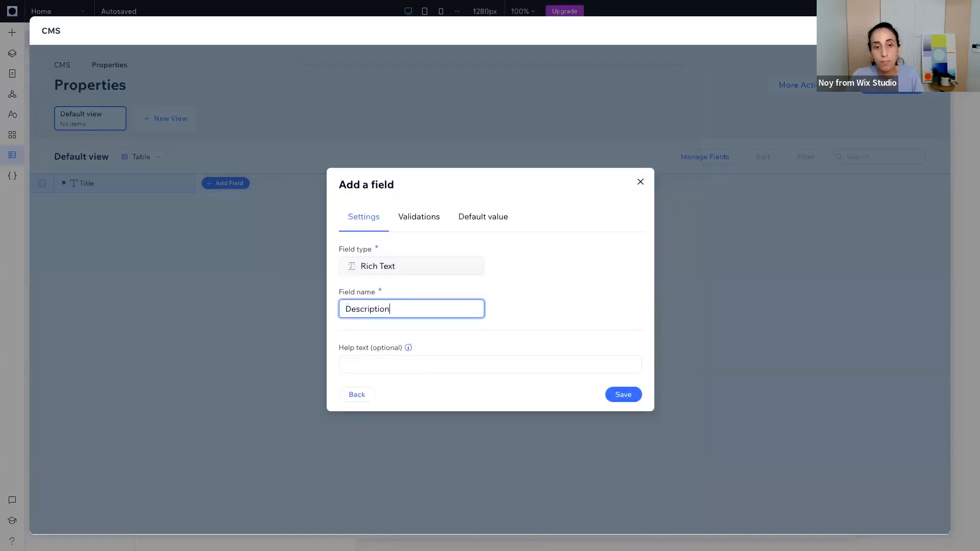
click(630, 398)
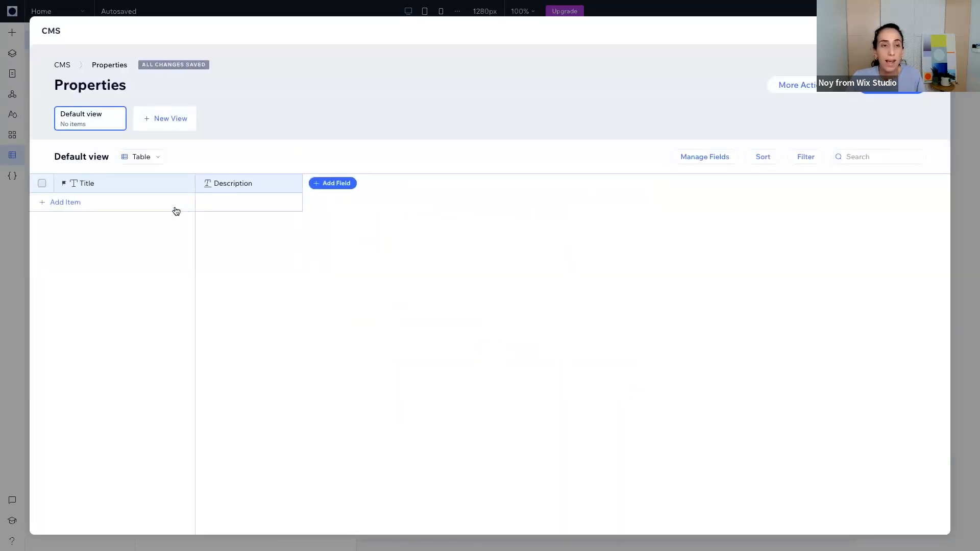
- Add an Image field named Main Image to the Properties collection
click(332, 184)
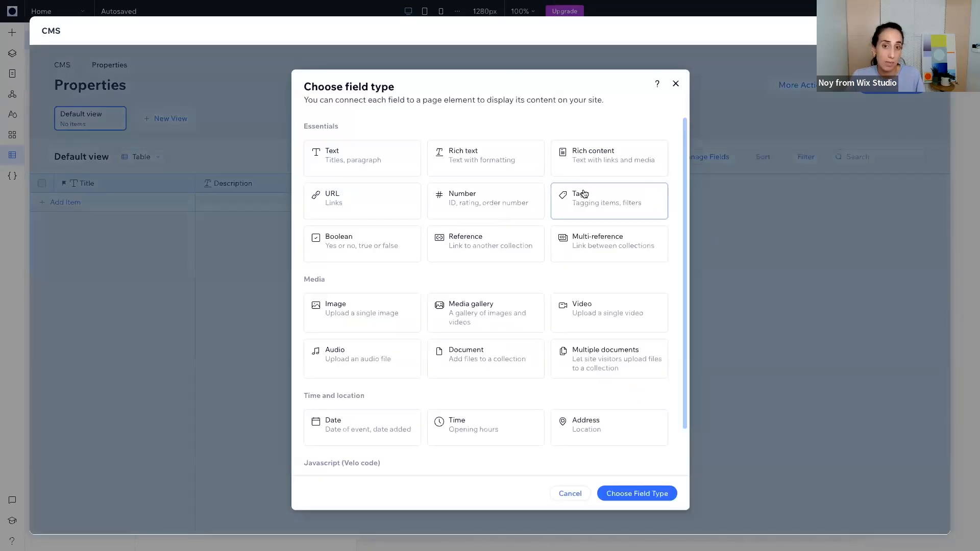
click(375, 313)
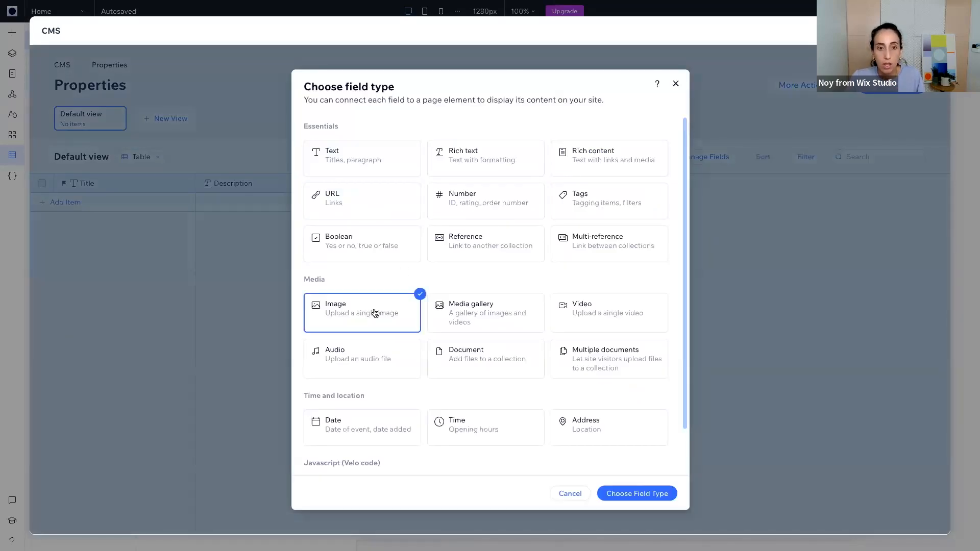
click(637, 493)
text(Main )
text(In)
key(BackSpace)
text(mage)
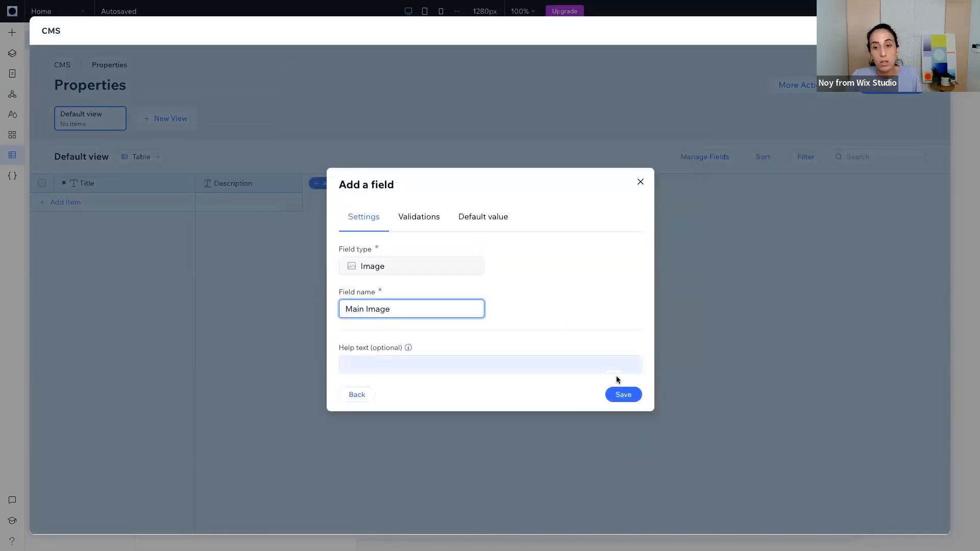
click(630, 395)
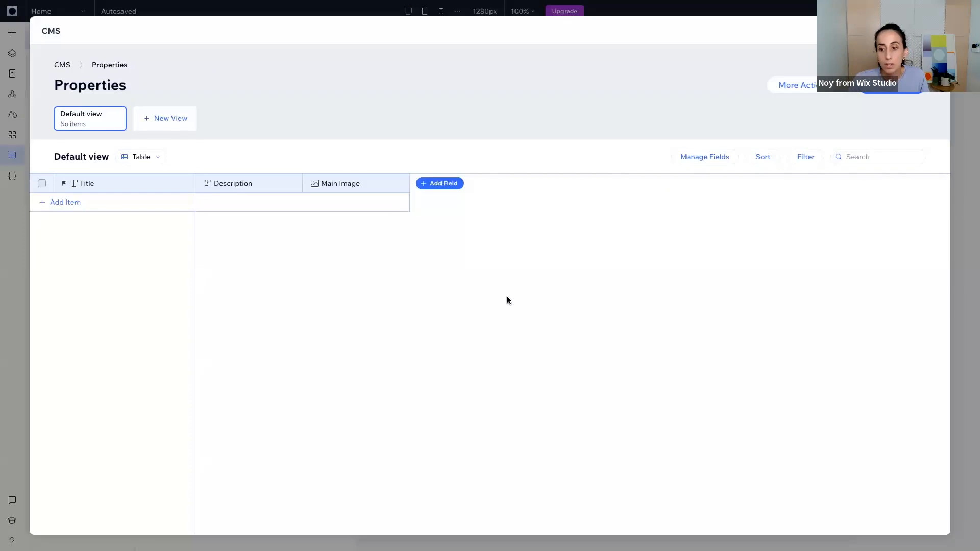
- Add a Boolean field named "Featured?" to the Properties collection
click(442, 182)
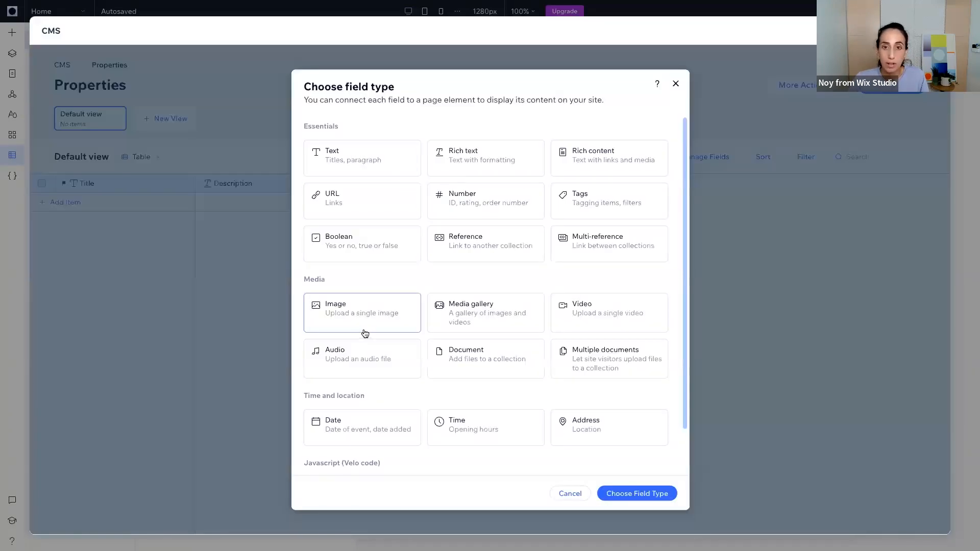
click(391, 254)
click(627, 494)
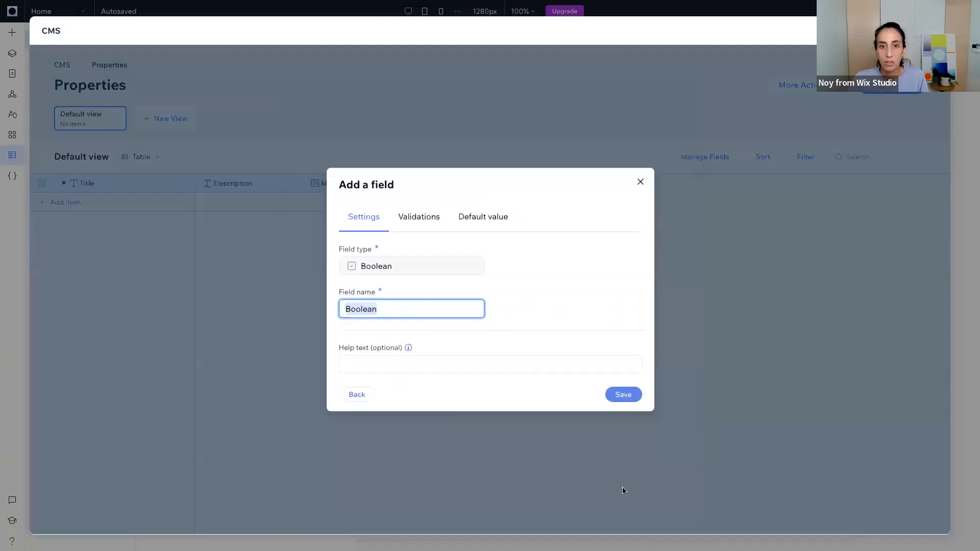
text(Fe)
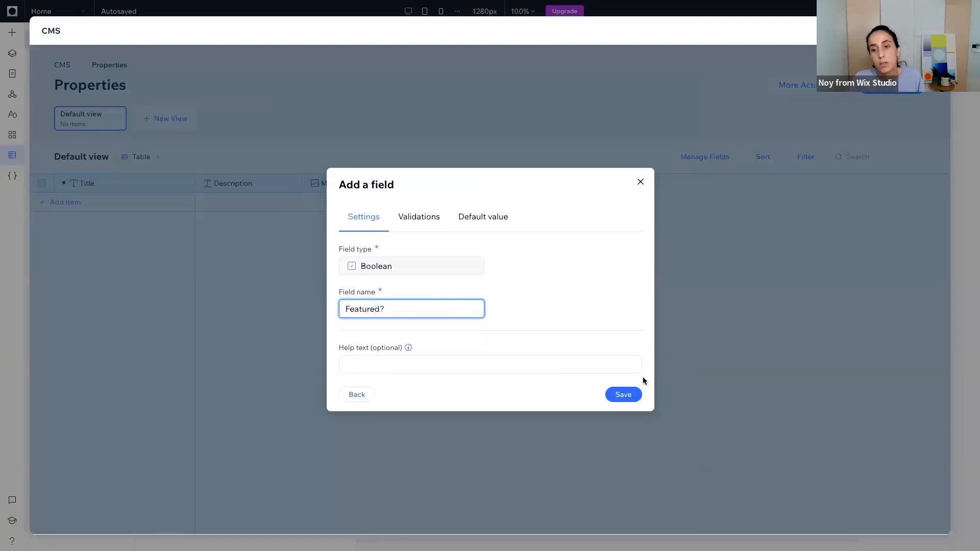
click(631, 396)
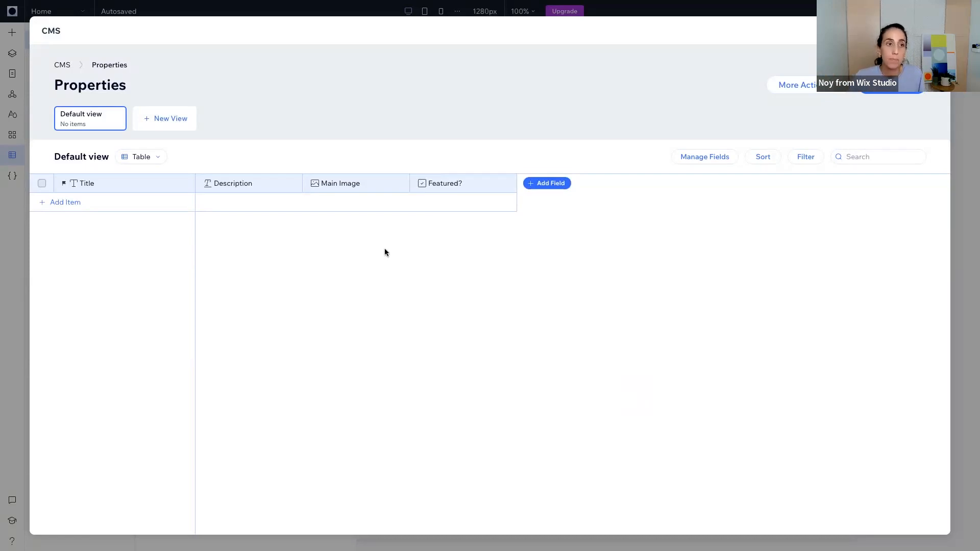
- Add an item titled "Property 1" with the description "description of the property"
click(110, 203)
text(Pro)
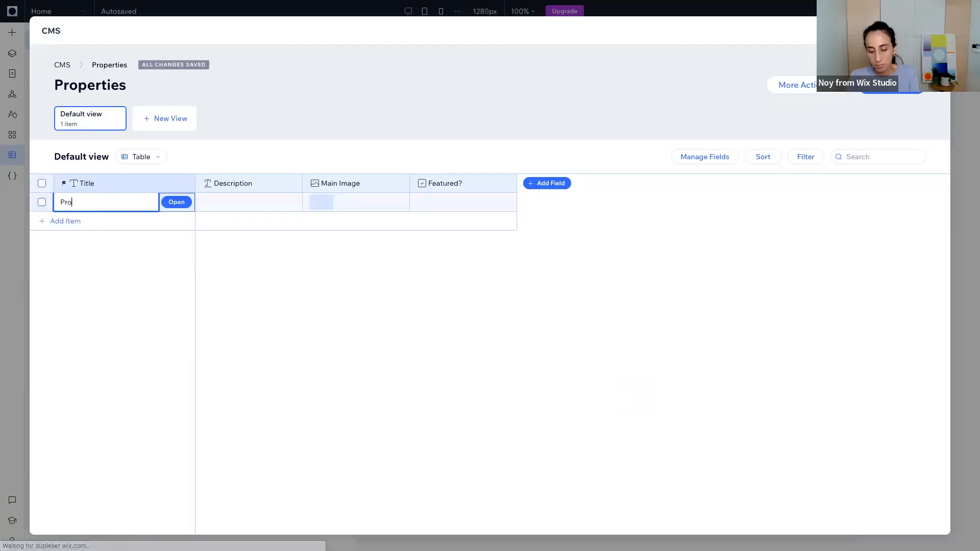
text(er)
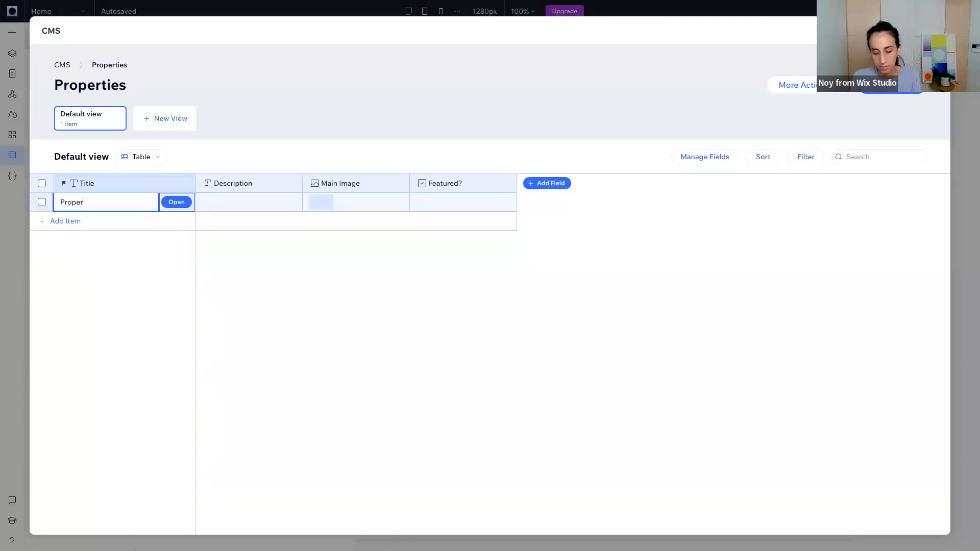
double_click(238, 201)
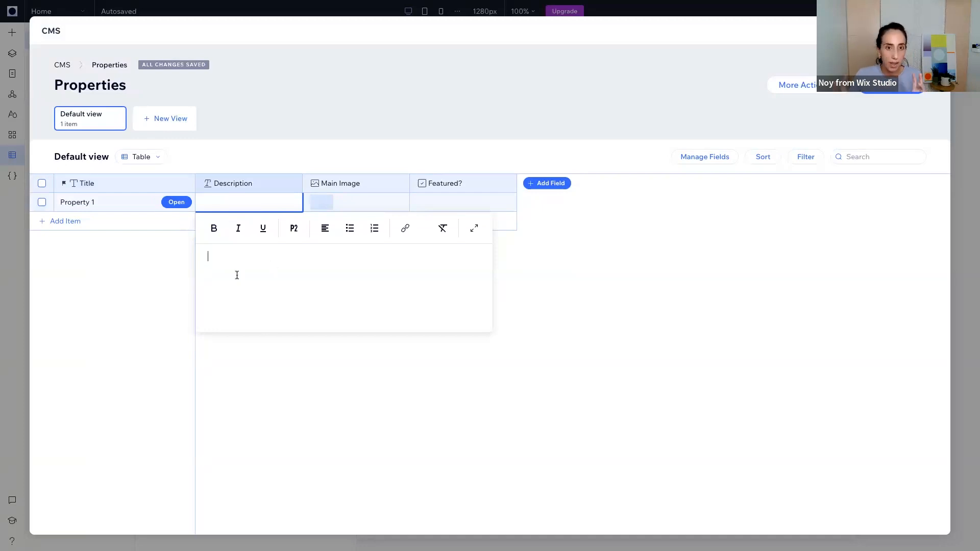
text(dee)
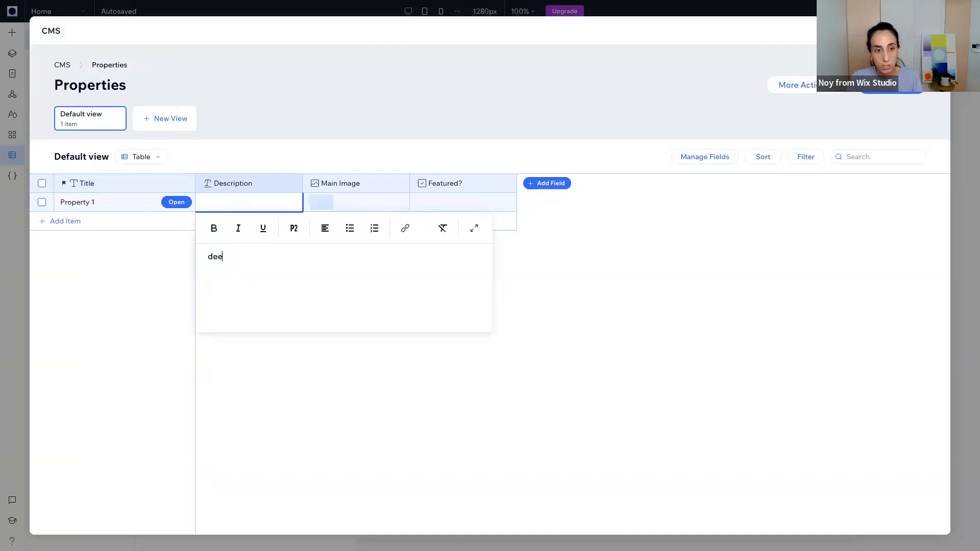
text(scription of t)
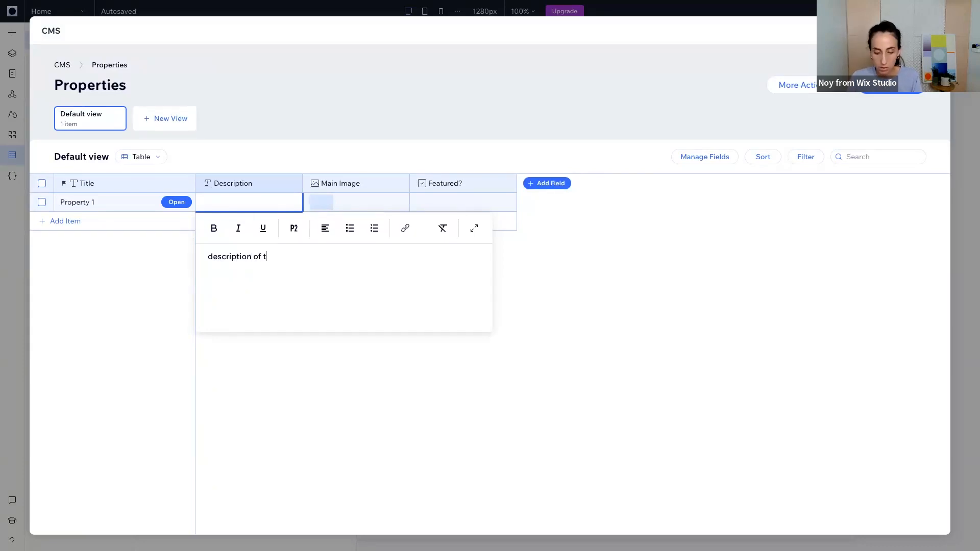
text(he property)
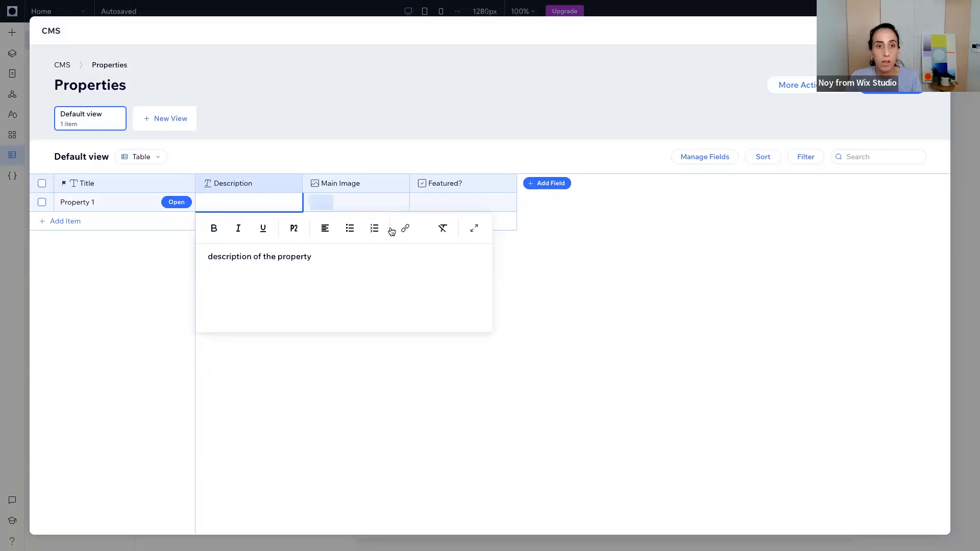
- Set the Property 1 item's main image to the site file "Property" and mark the item as featured
click(343, 201)
click(322, 201)
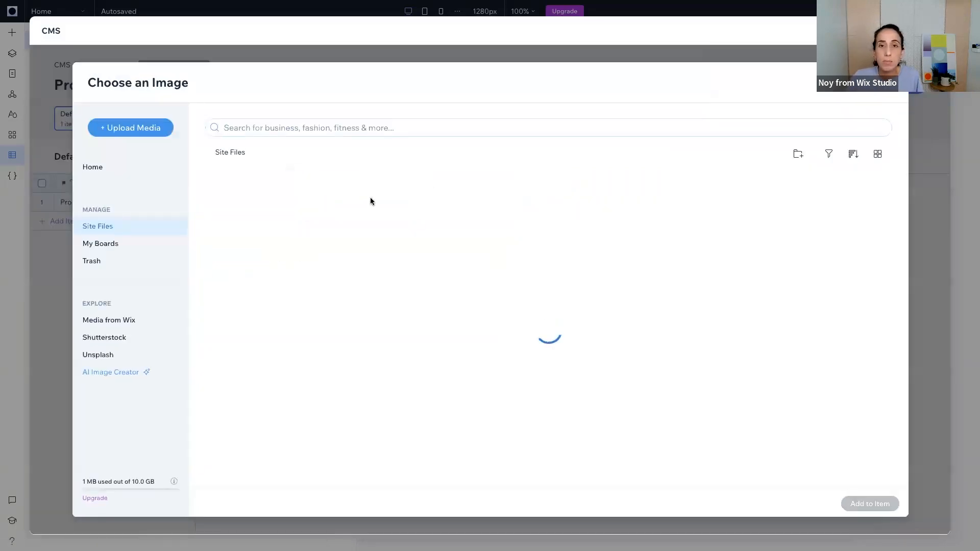
click(249, 225)
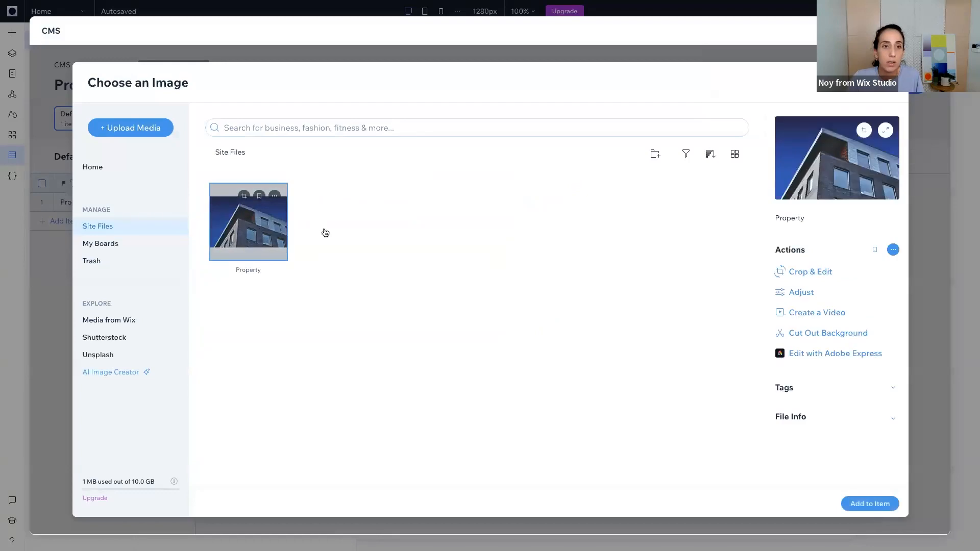
click(857, 506)
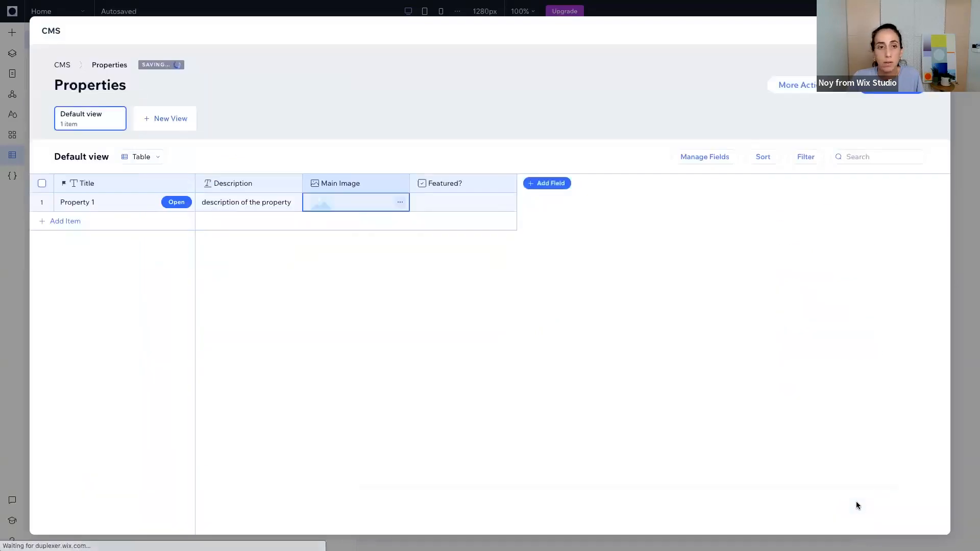
click(424, 207)
click(421, 203)
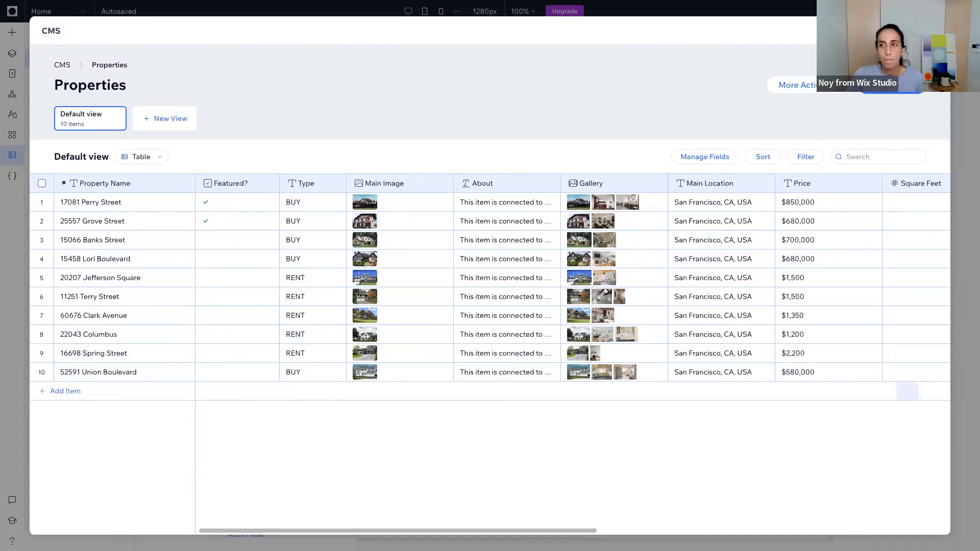
- Close the filled Properties collection and add a dynamic list page to the site based on it
click(937, 31)
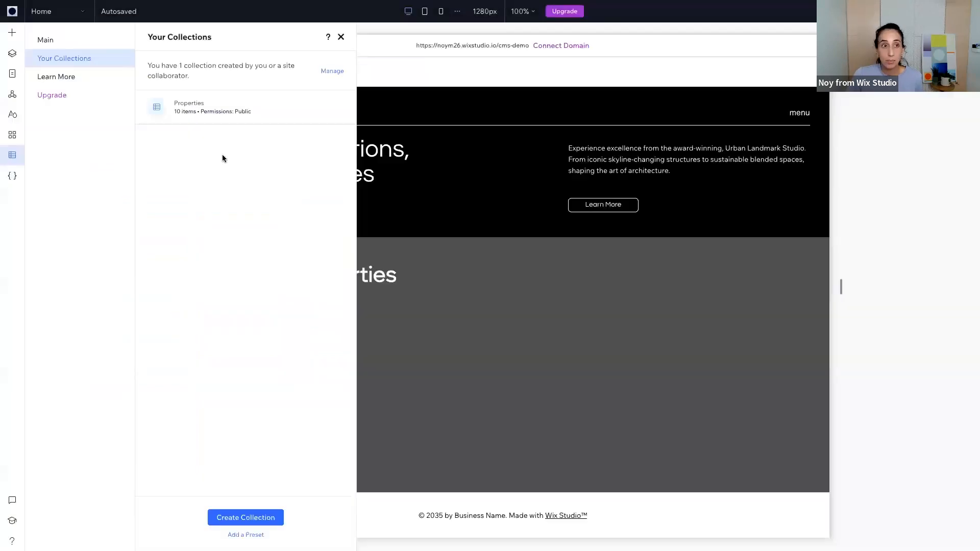
click(341, 38)
click(12, 73)
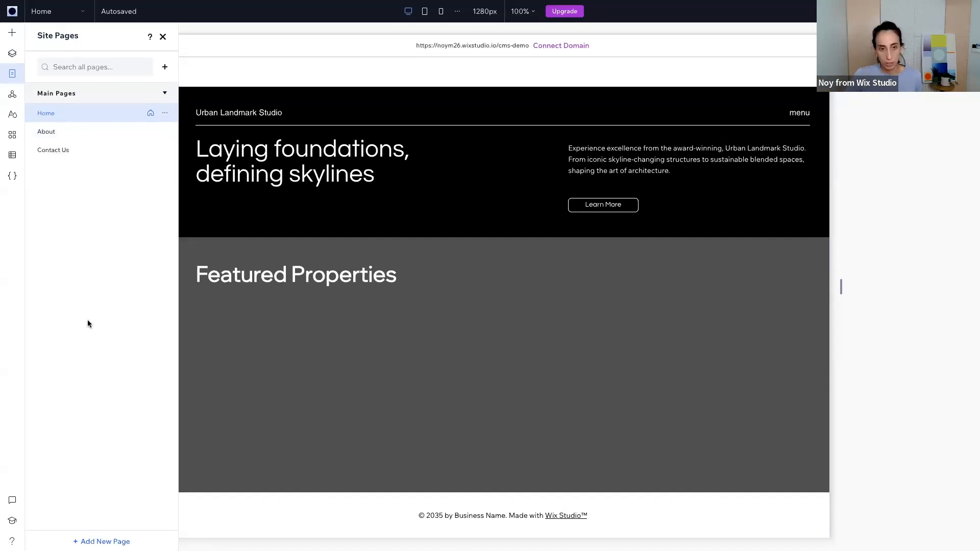
click(101, 541)
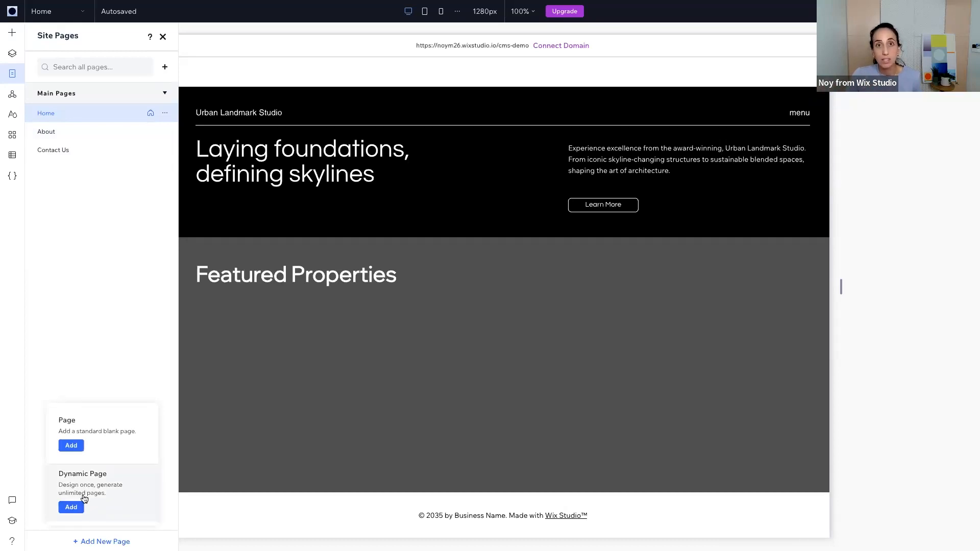
click(71, 508)
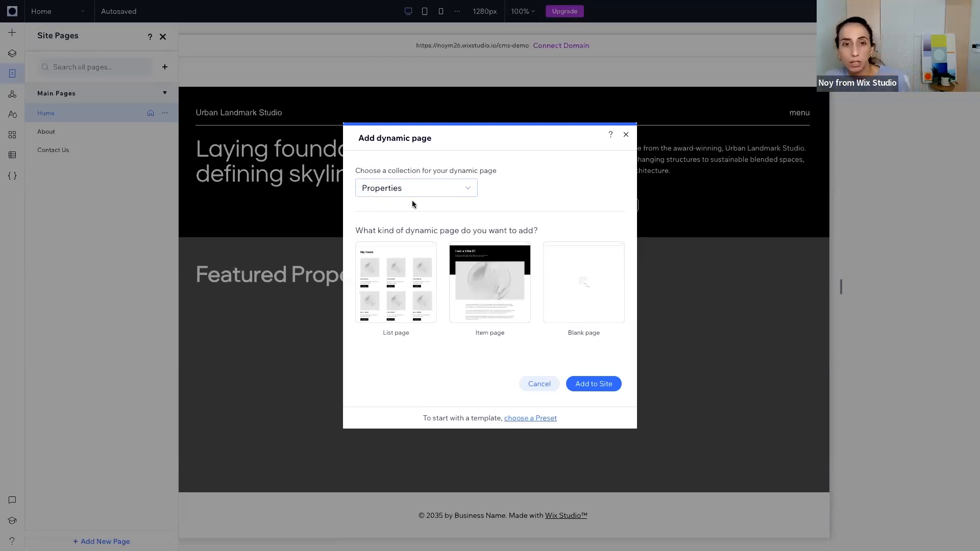
click(389, 290)
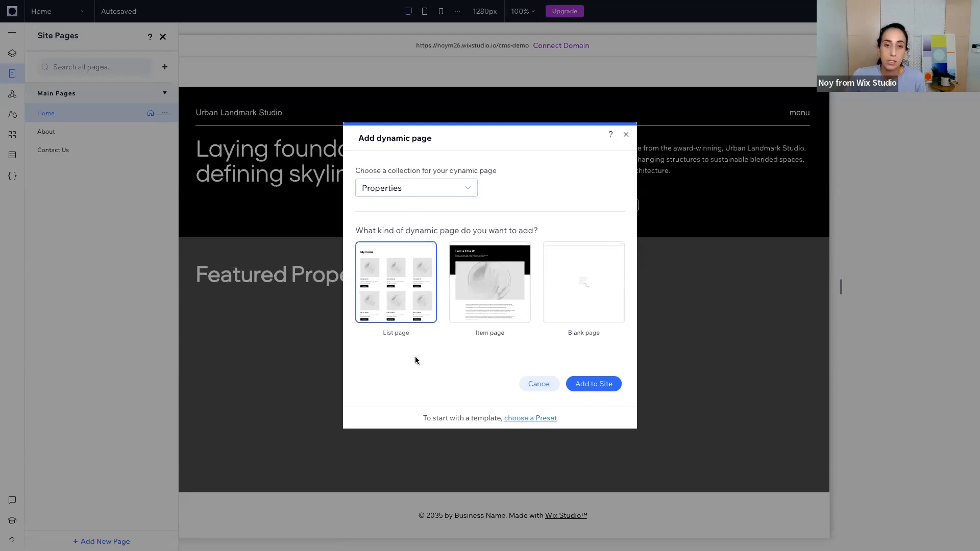
click(594, 383)
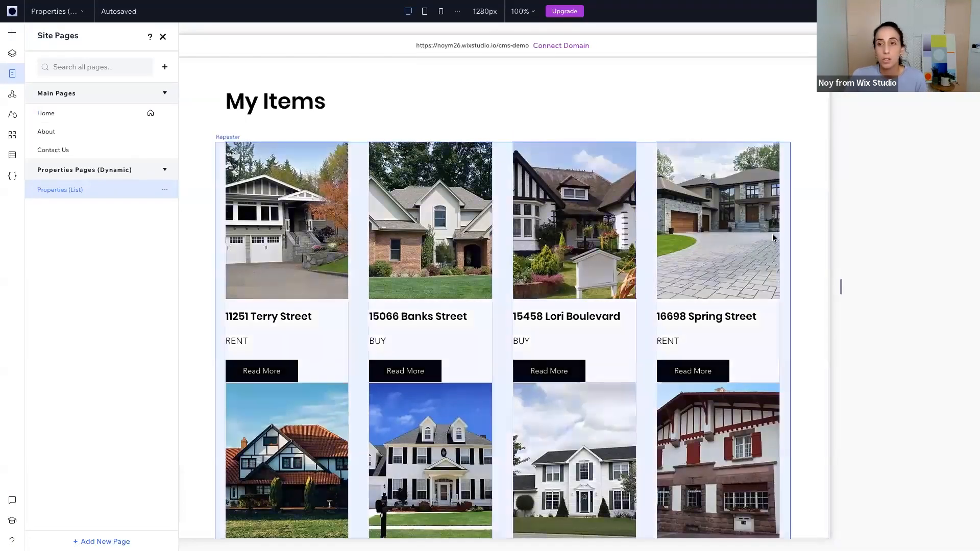
scroll(620, 322, down, 7)
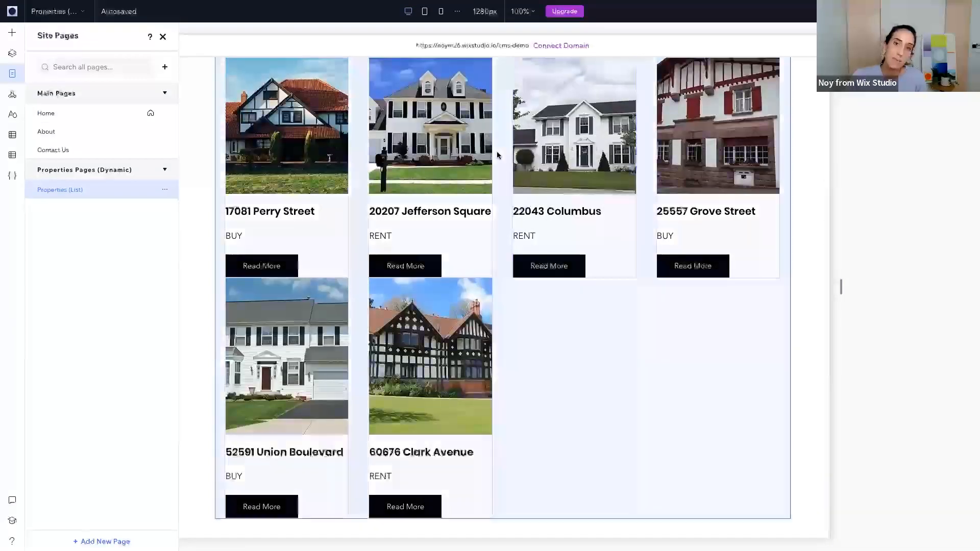
- Examine the first repeater card's elements and its image source connection to the Main Image (Image) field
scroll(497, 153, up, 4)
scroll(497, 153, up, 3)
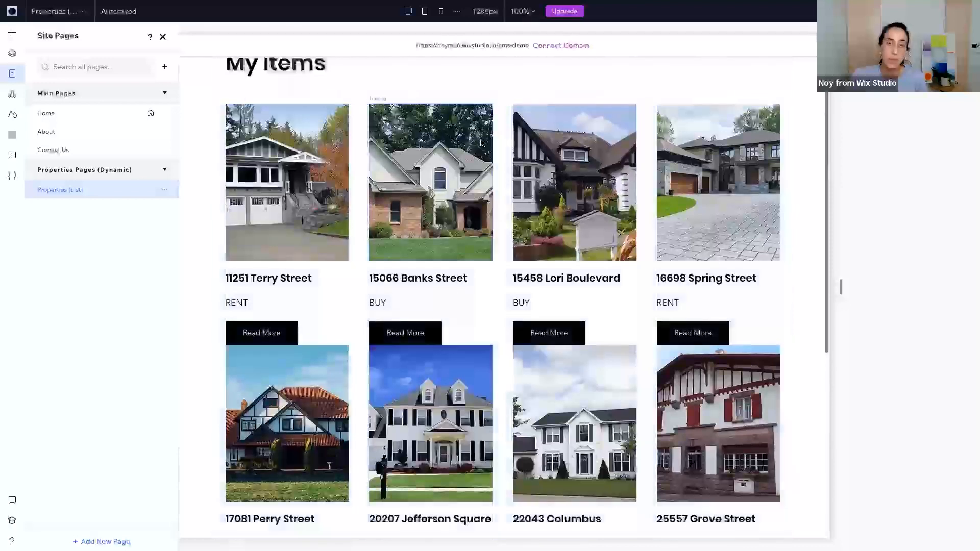
click(325, 170)
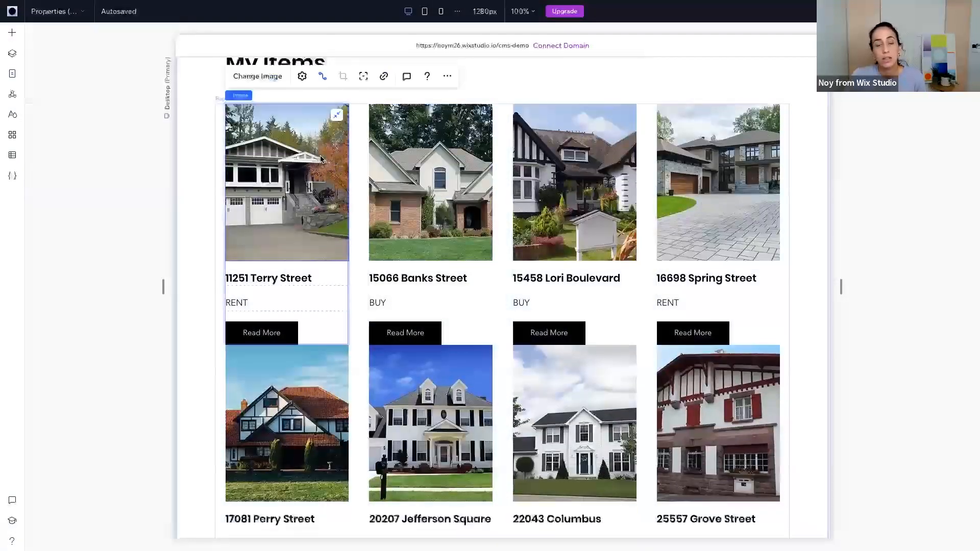
click(265, 279)
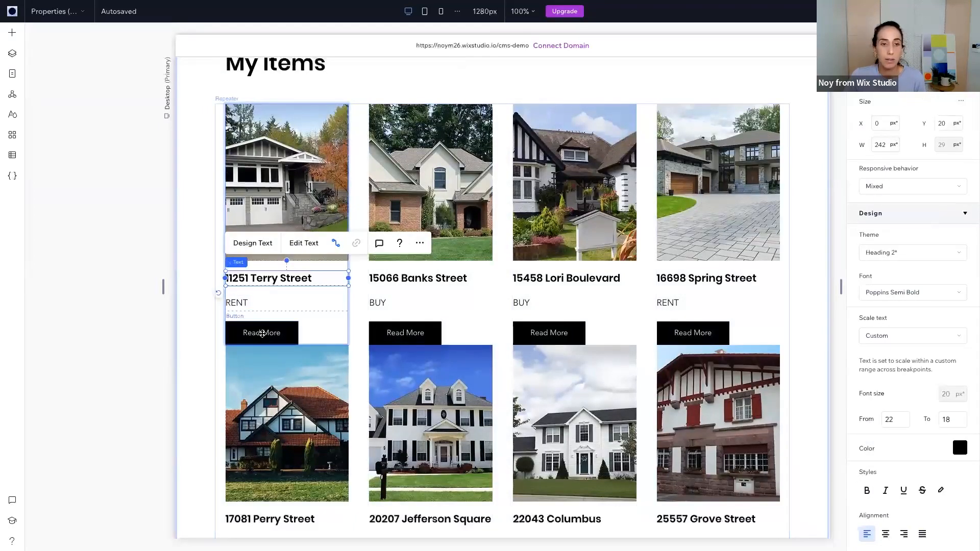
click(284, 152)
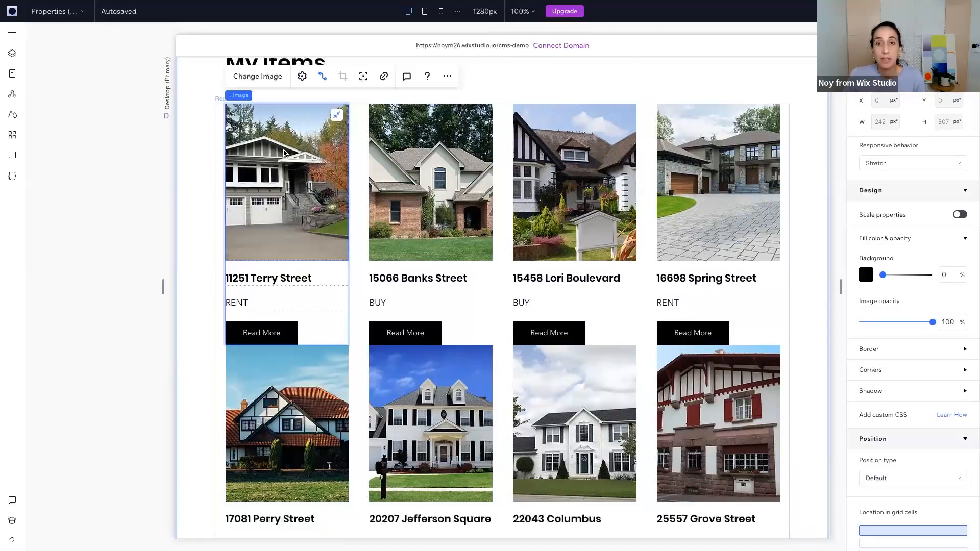
click(323, 78)
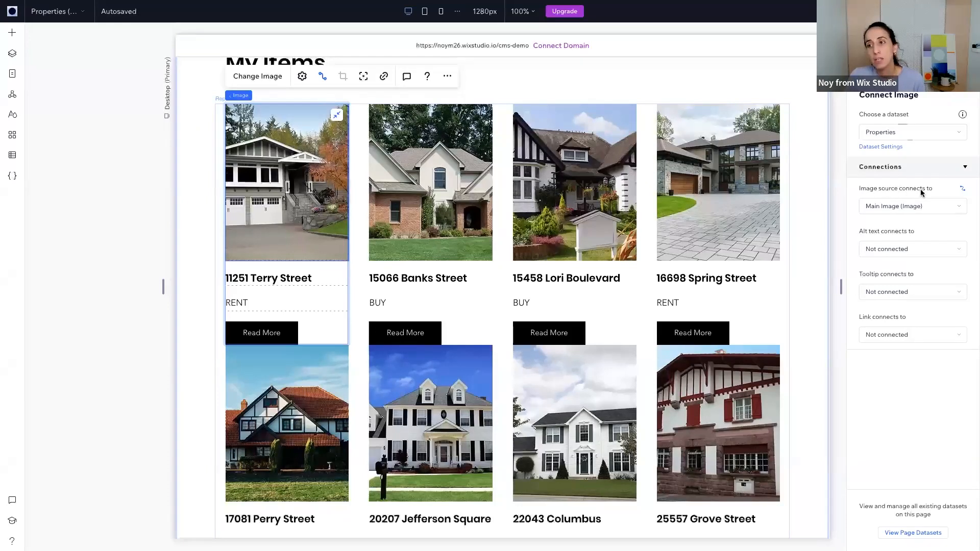
click(914, 210)
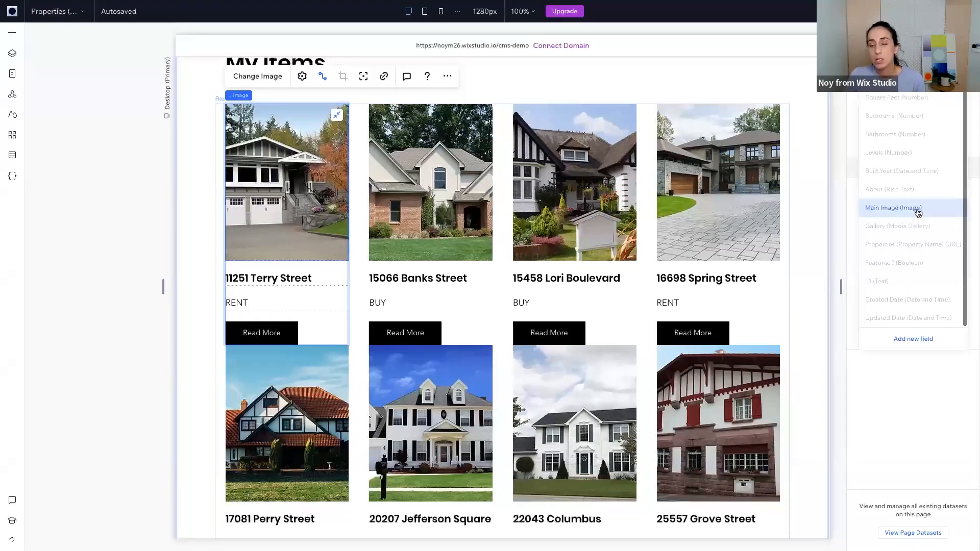
click(910, 209)
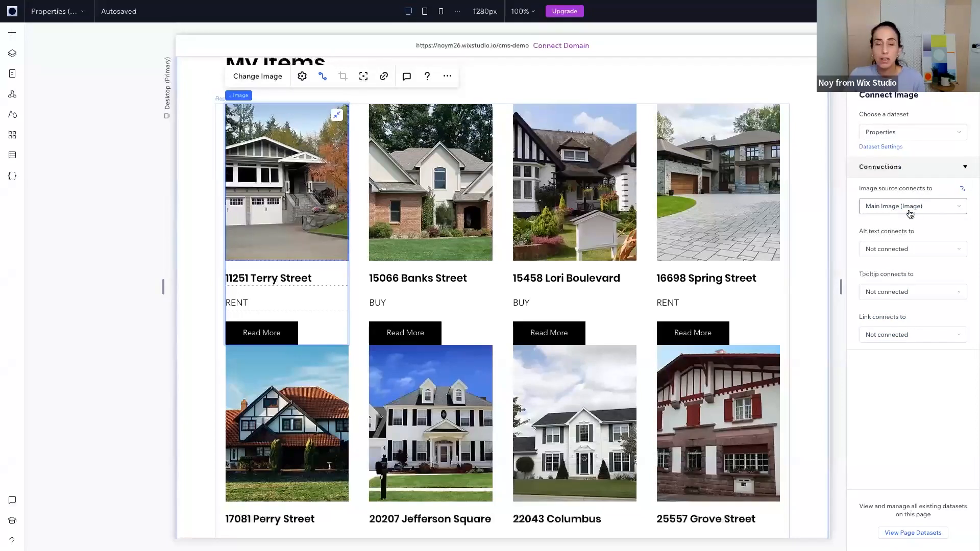
- Examine the collection connections of the first card's title, type text and Read More button
click(283, 282)
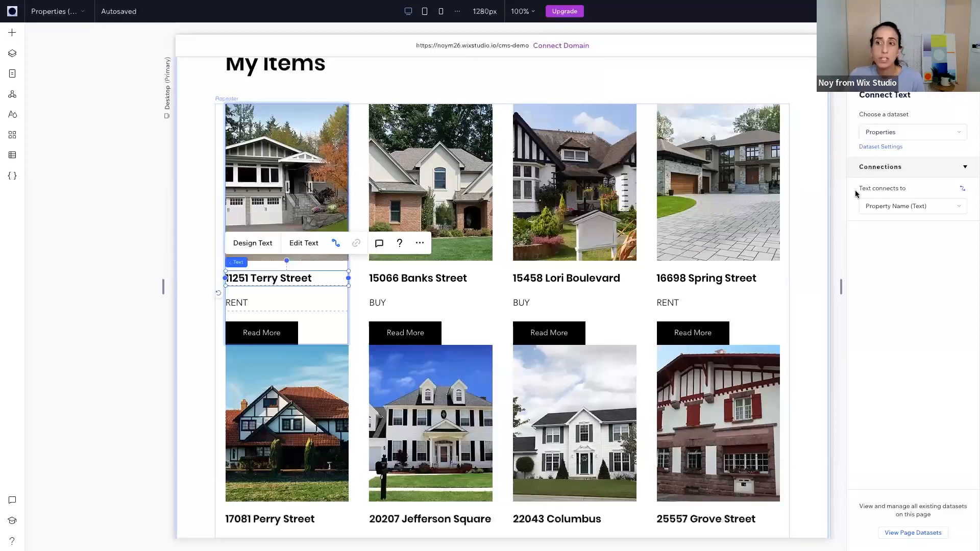
click(277, 305)
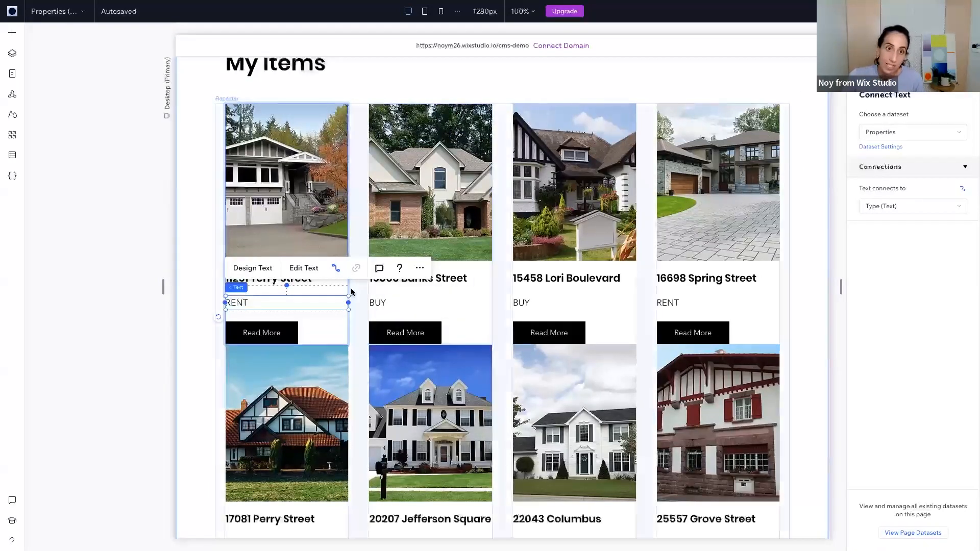
click(289, 326)
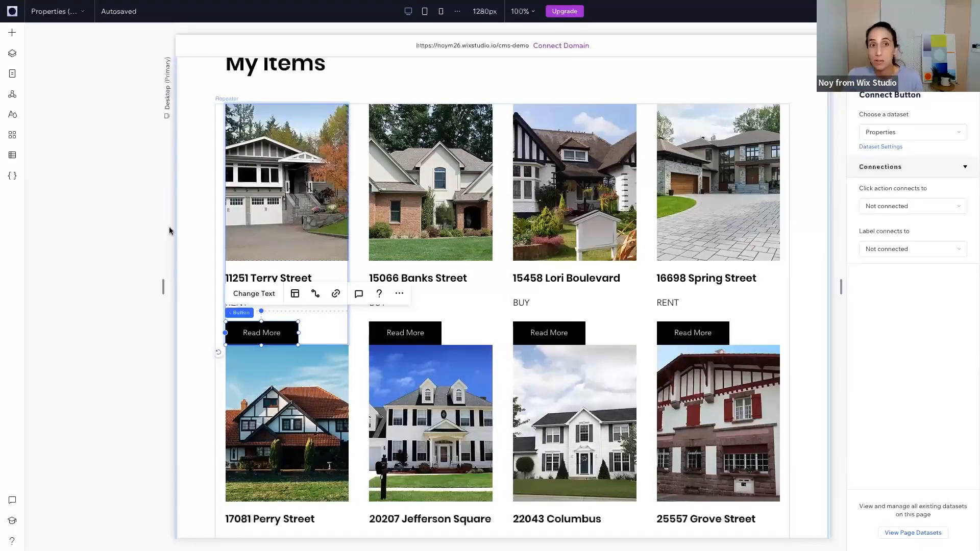
click(137, 192)
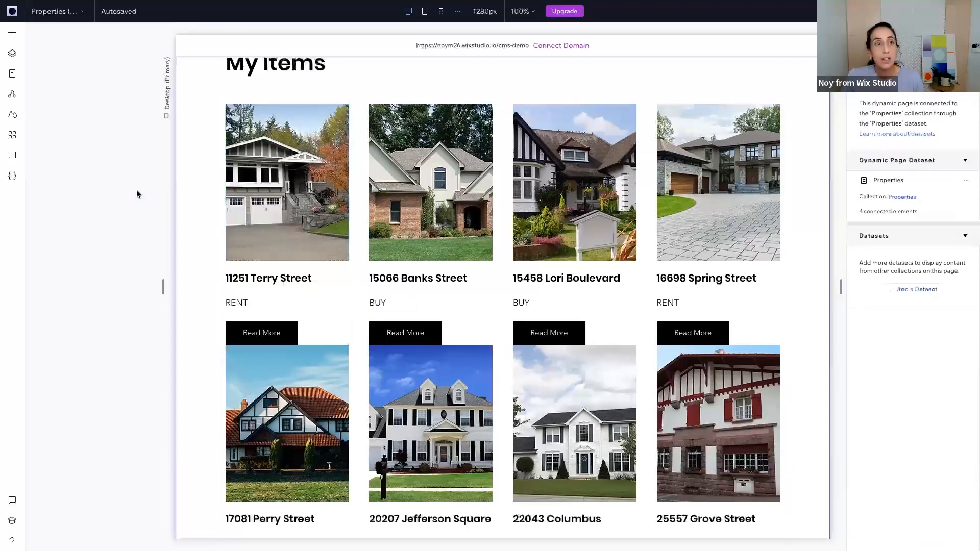
- Add a dynamic item page based on the Properties collection to the site
click(15, 72)
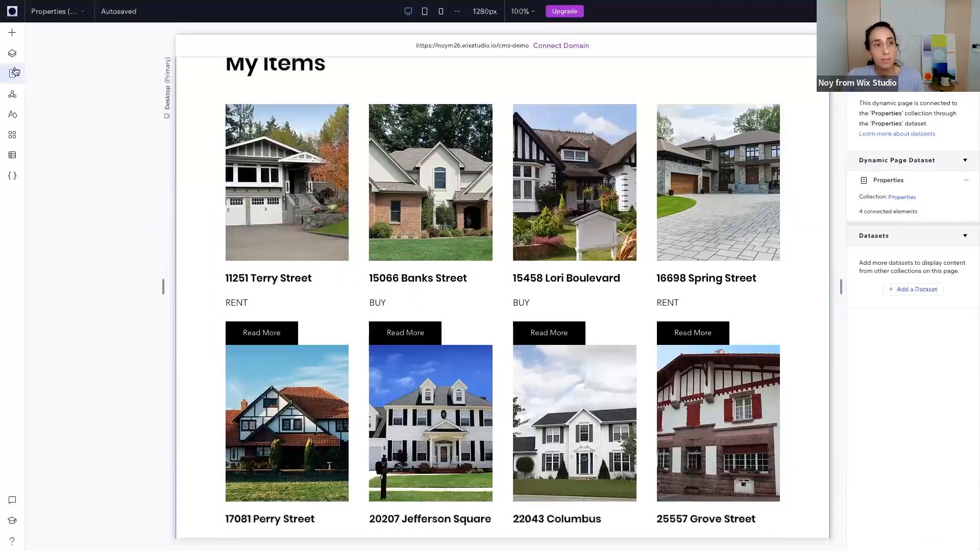
click(106, 540)
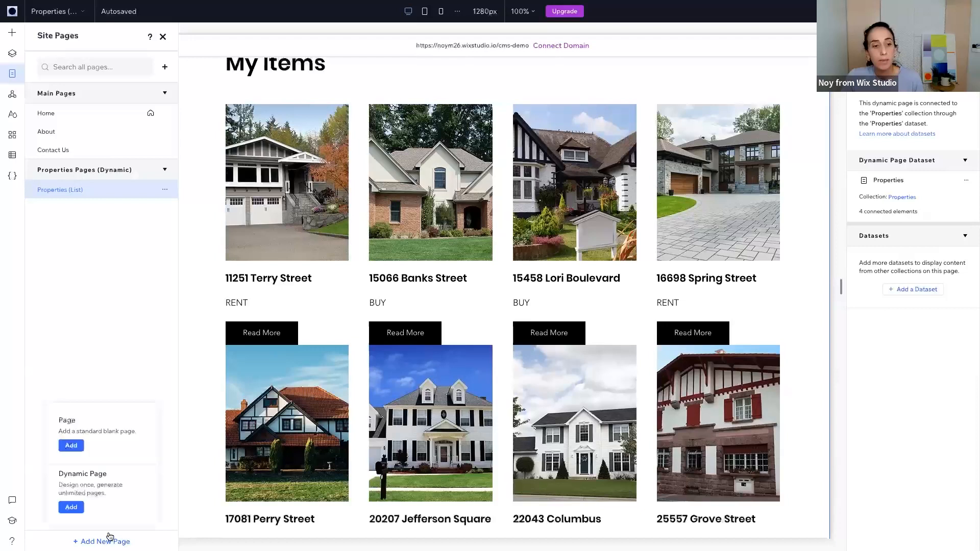
click(74, 505)
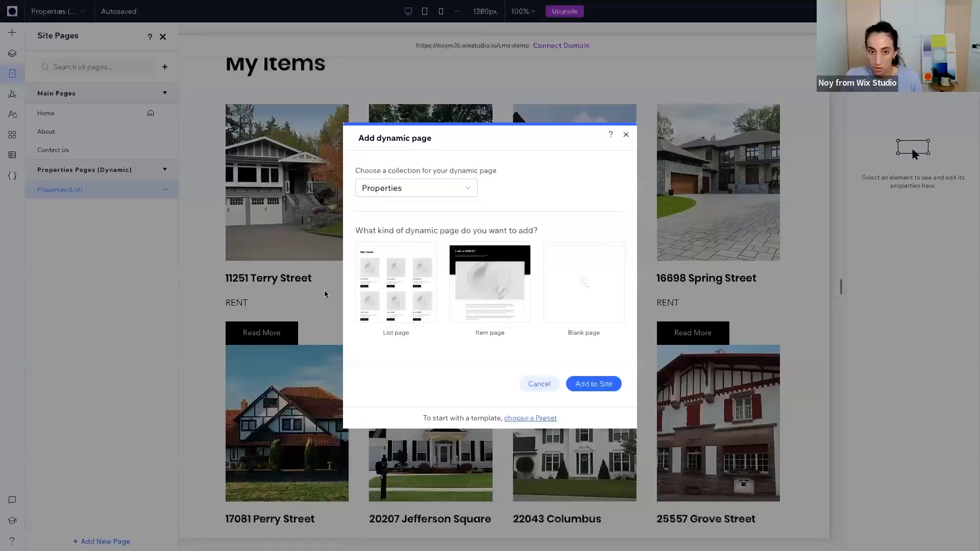
click(489, 281)
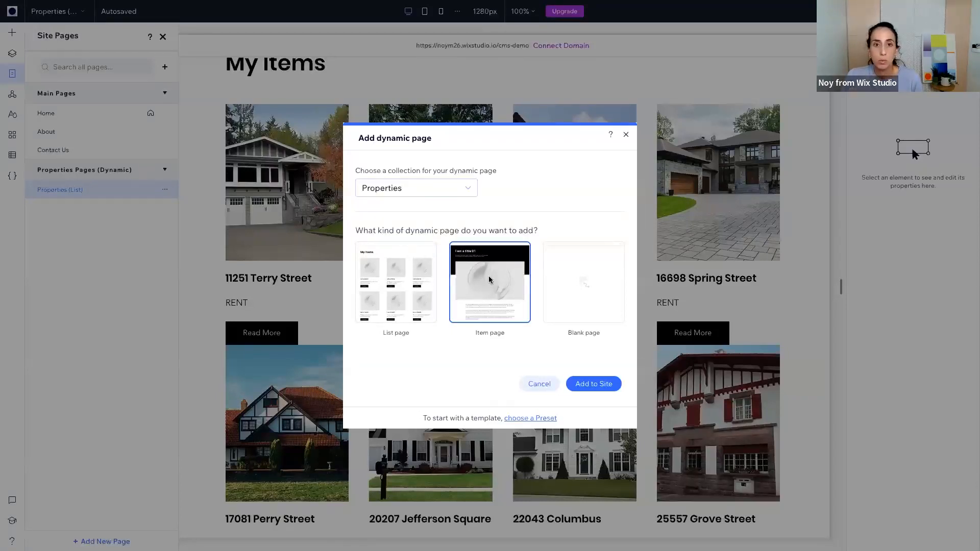
click(601, 384)
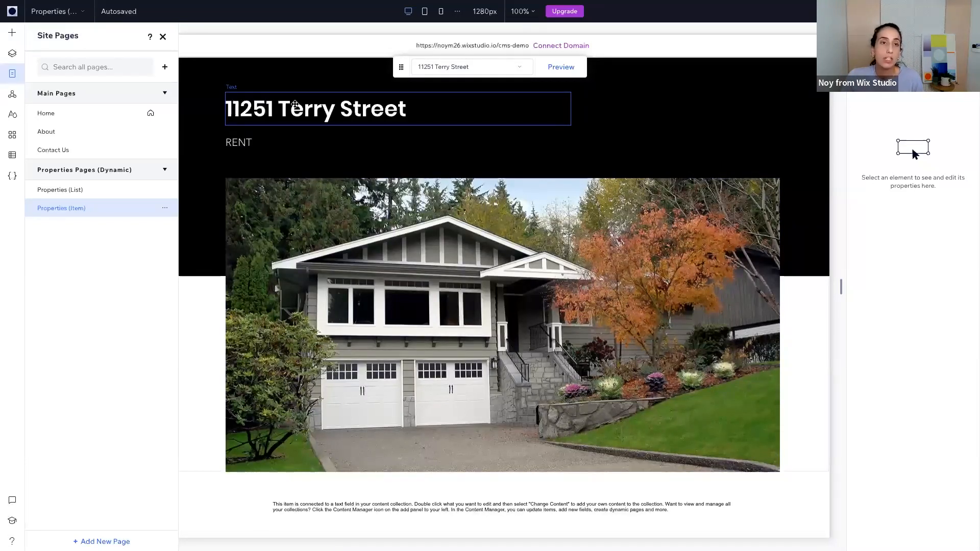
click(163, 37)
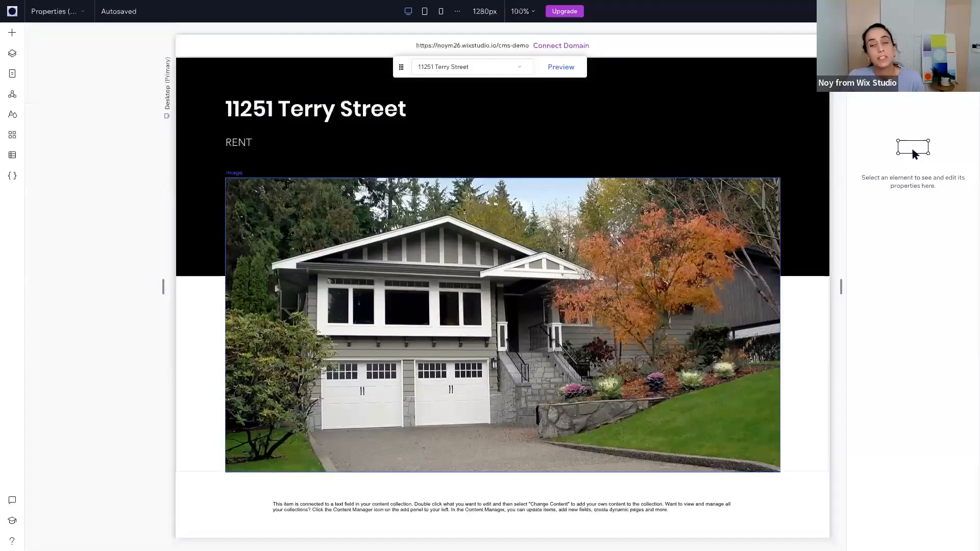
- Look over the new item page and examine the connections of its title, type text and main image
scroll(559, 249, down, 1)
scroll(559, 249, down, 4)
scroll(559, 248, up, 5)
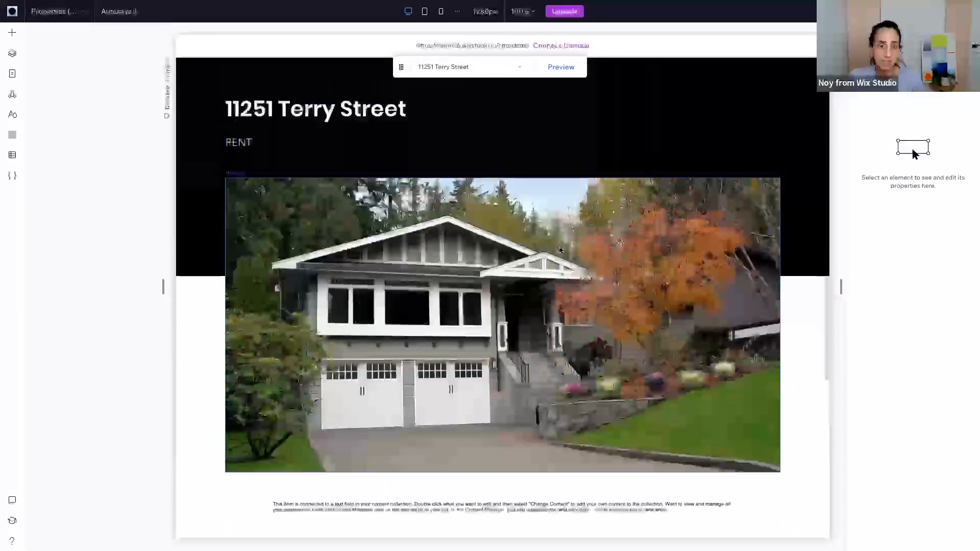
click(318, 107)
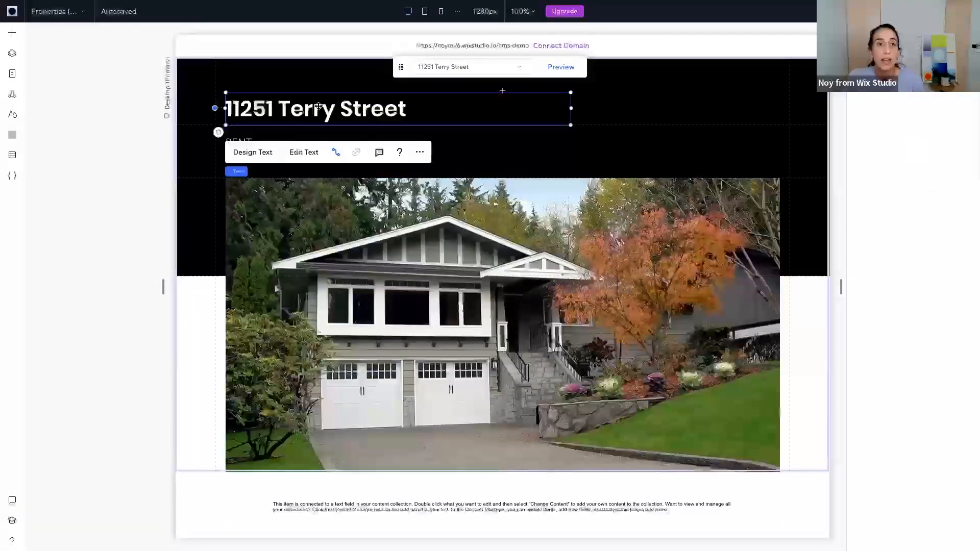
click(252, 141)
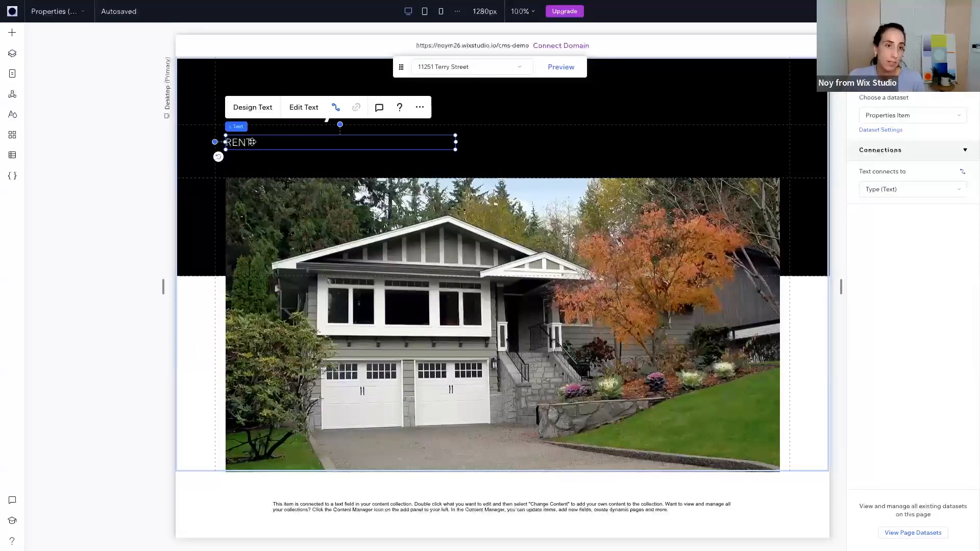
click(286, 224)
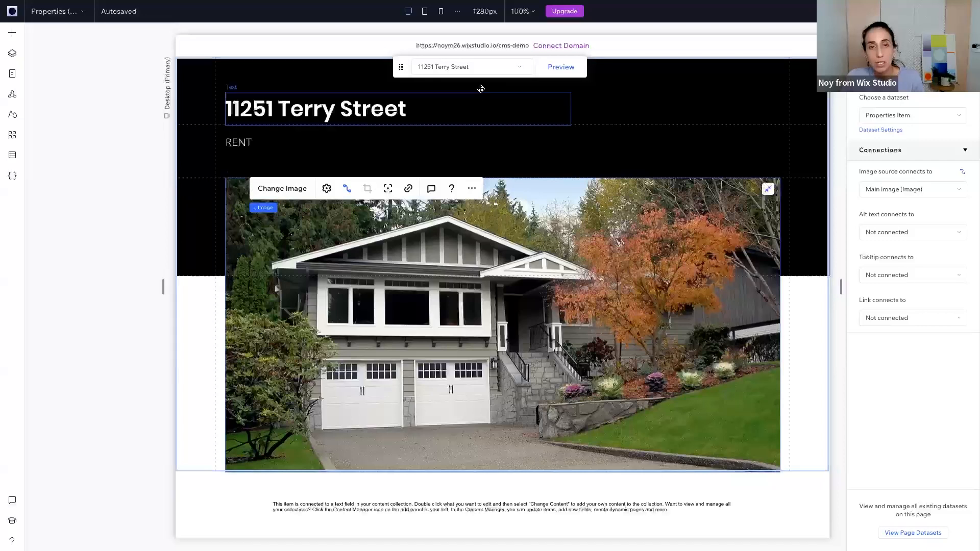
- View the second and third properties of the collection in the item page layout
click(504, 68)
click(473, 103)
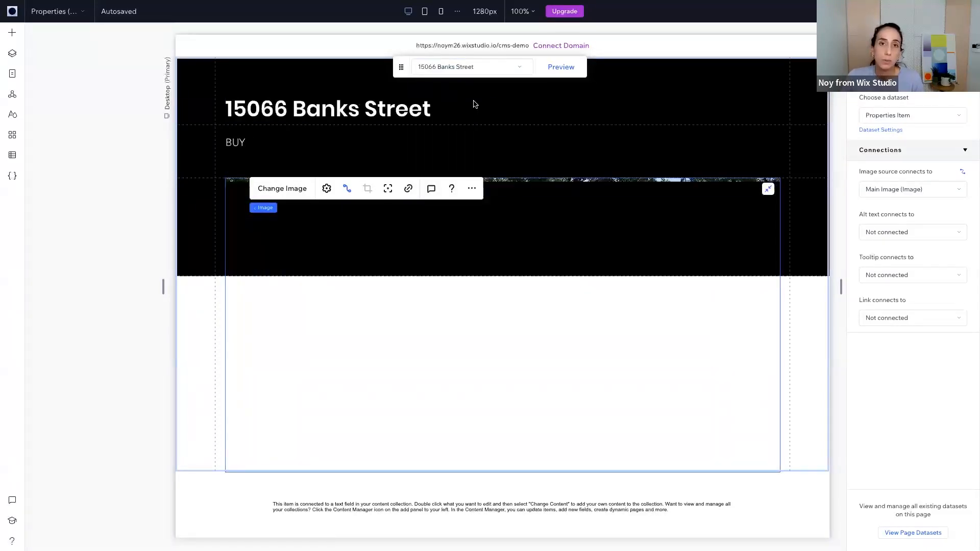
click(458, 66)
click(450, 128)
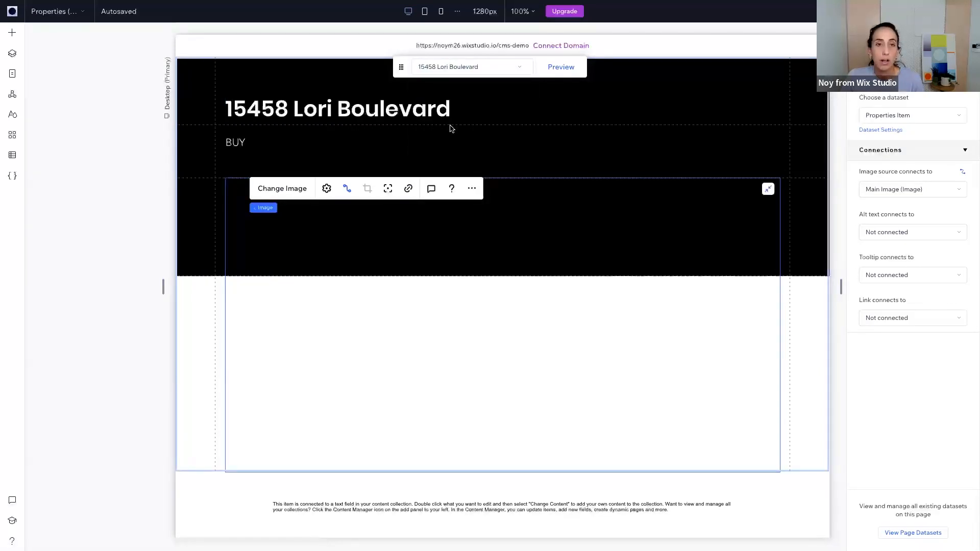
- Set the font of the item page's property name heading to Niconne
click(390, 104)
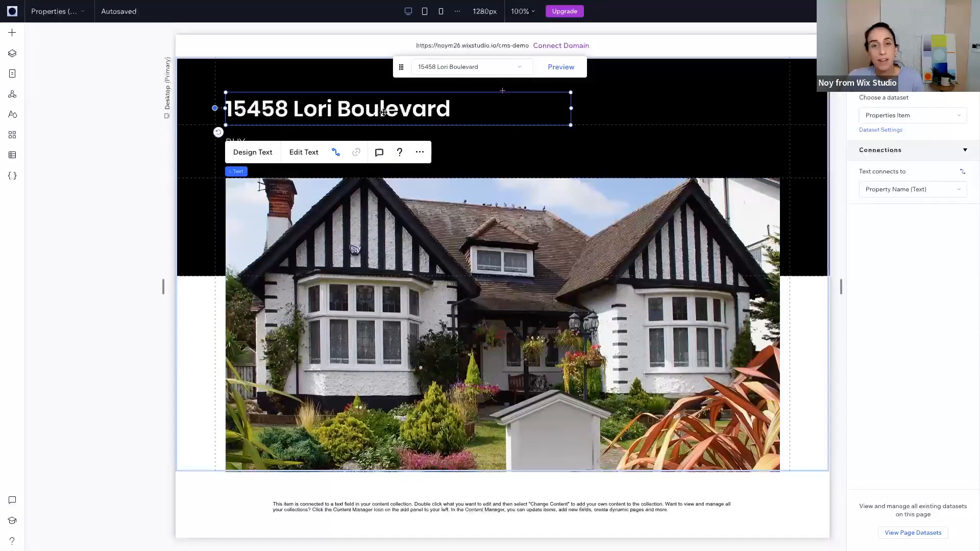
click(269, 153)
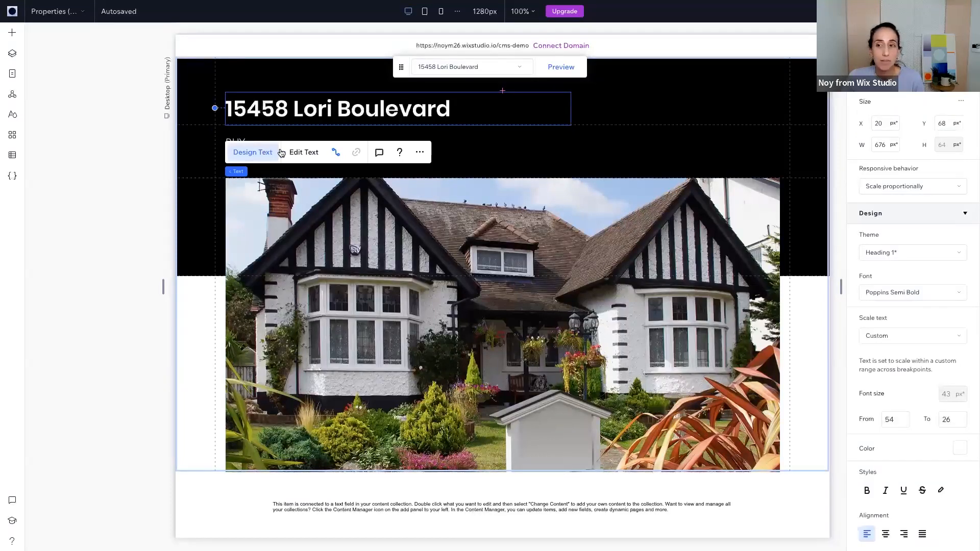
click(893, 296)
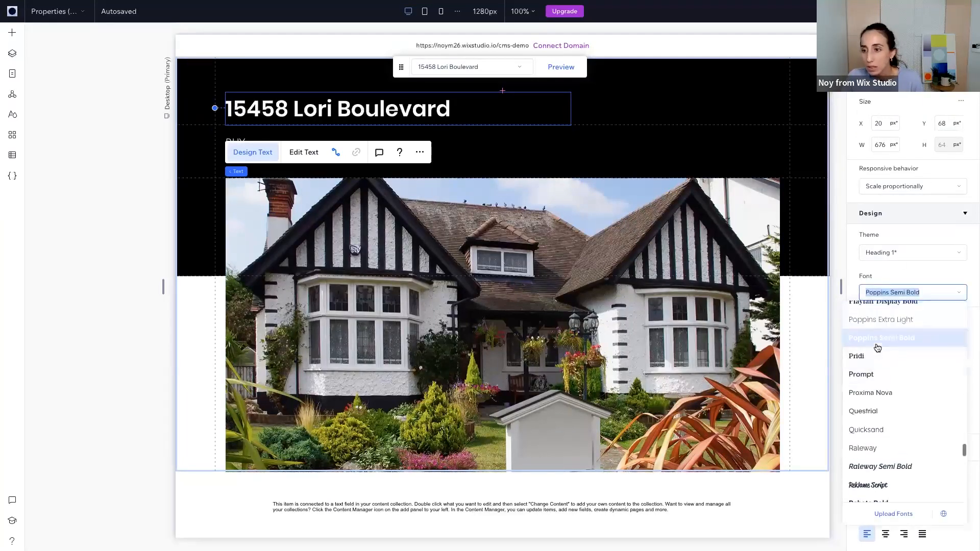
scroll(877, 347, up, 6)
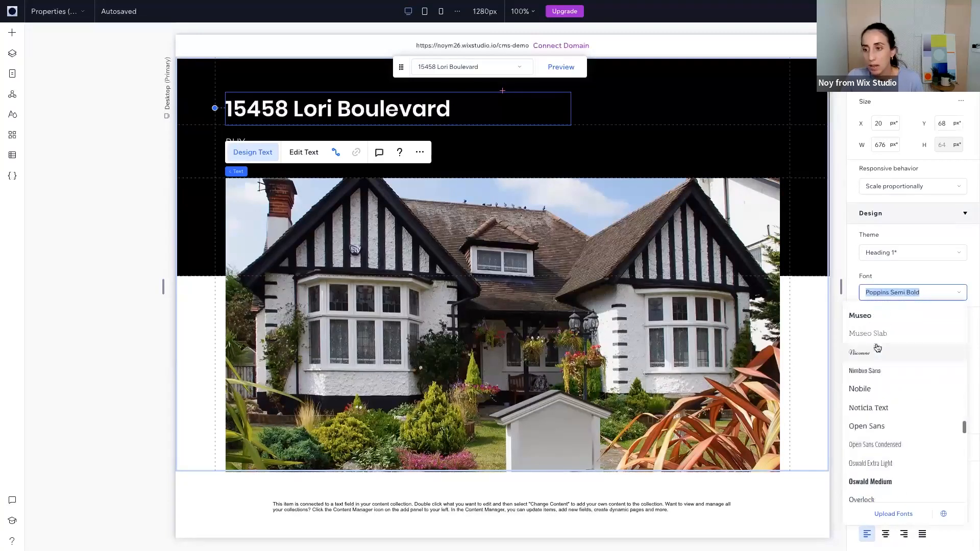
click(876, 353)
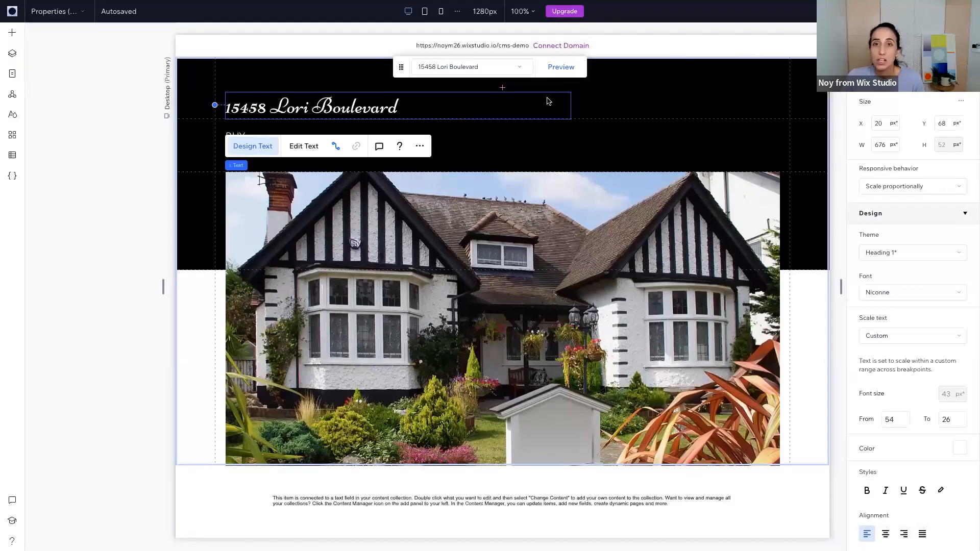
- Switch the item page between the second and fourth properties to check the heading font across items
click(517, 67)
click(473, 107)
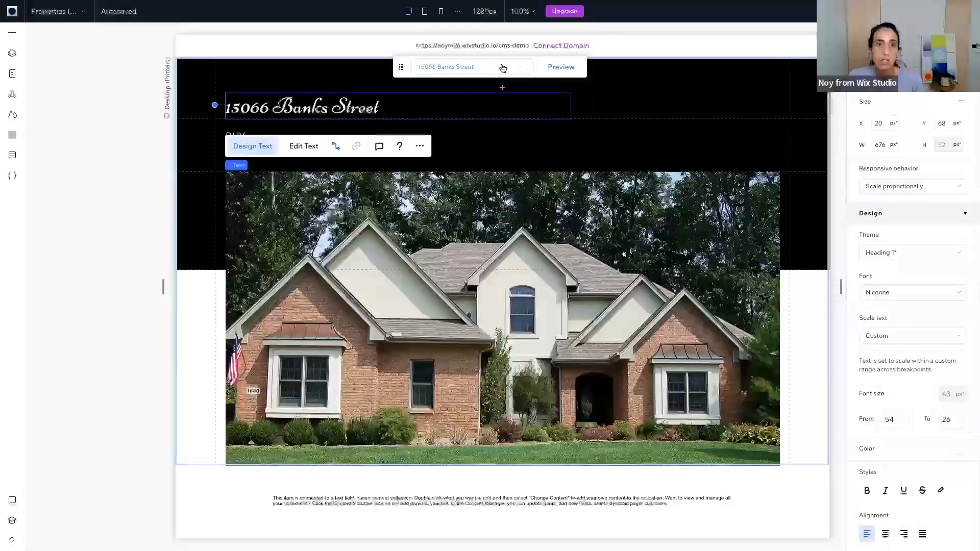
click(517, 66)
click(466, 143)
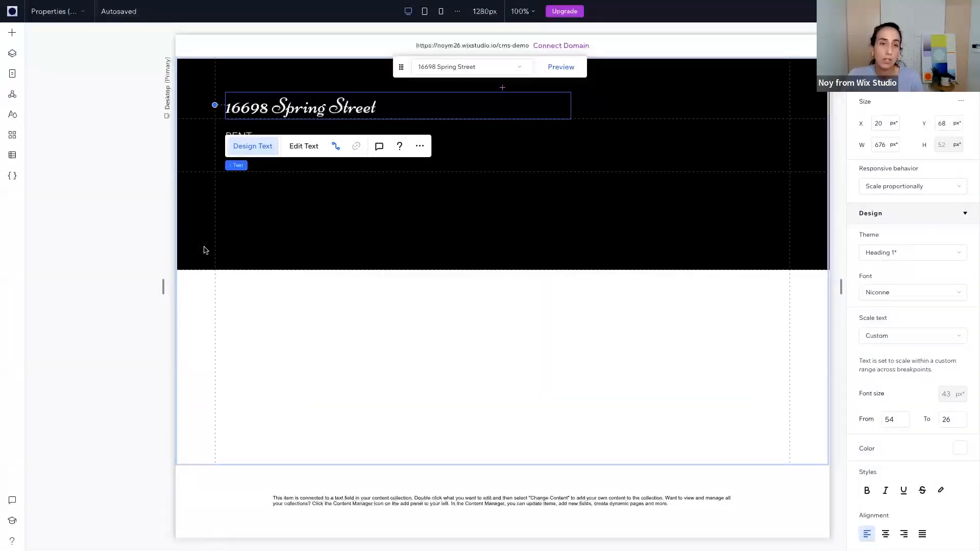
click(488, 68)
click(480, 103)
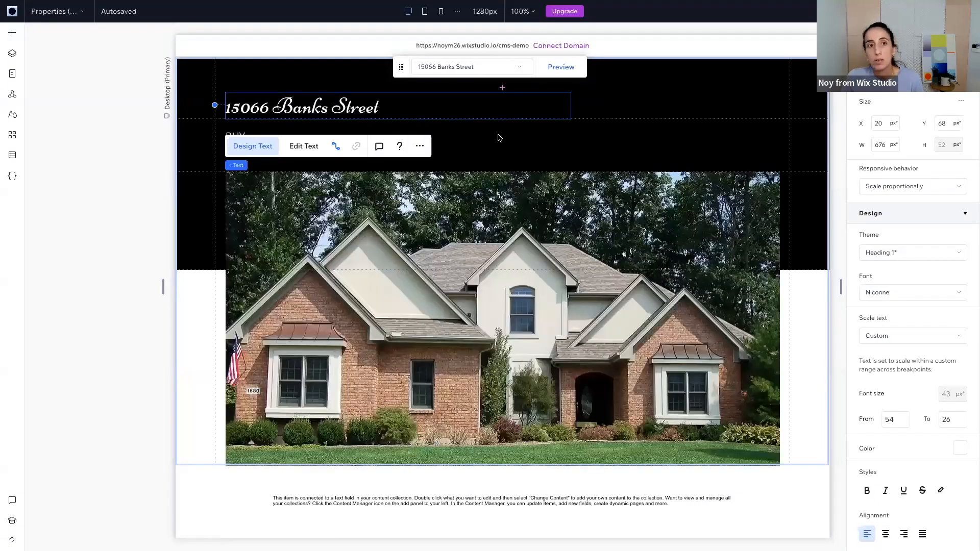
- Connect the click action of the list page's Read More button to the Properties (Item) dynamic page
click(14, 74)
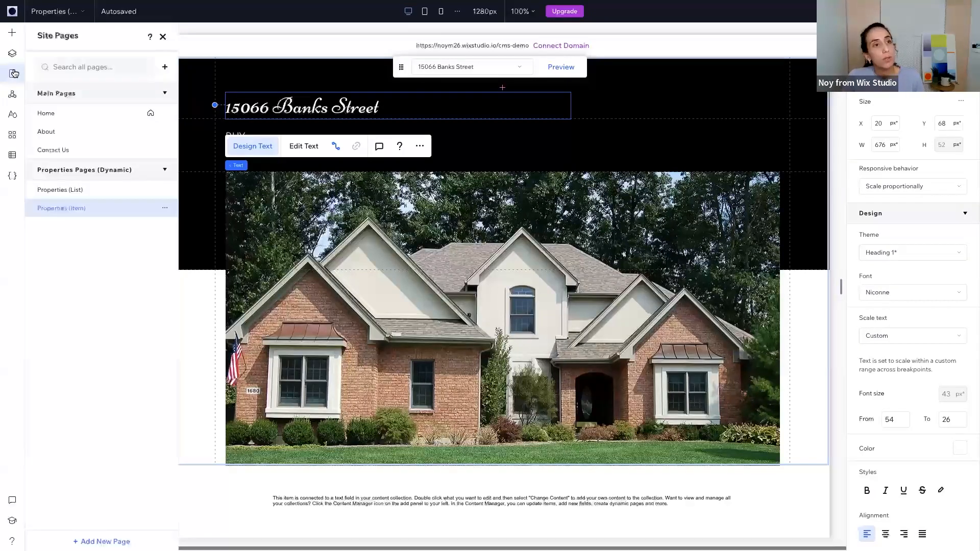
click(83, 191)
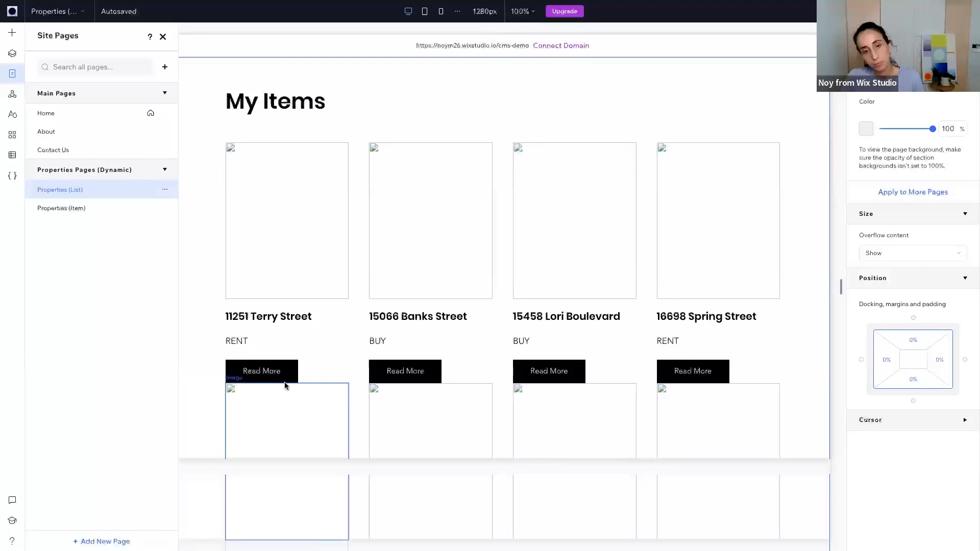
click(288, 371)
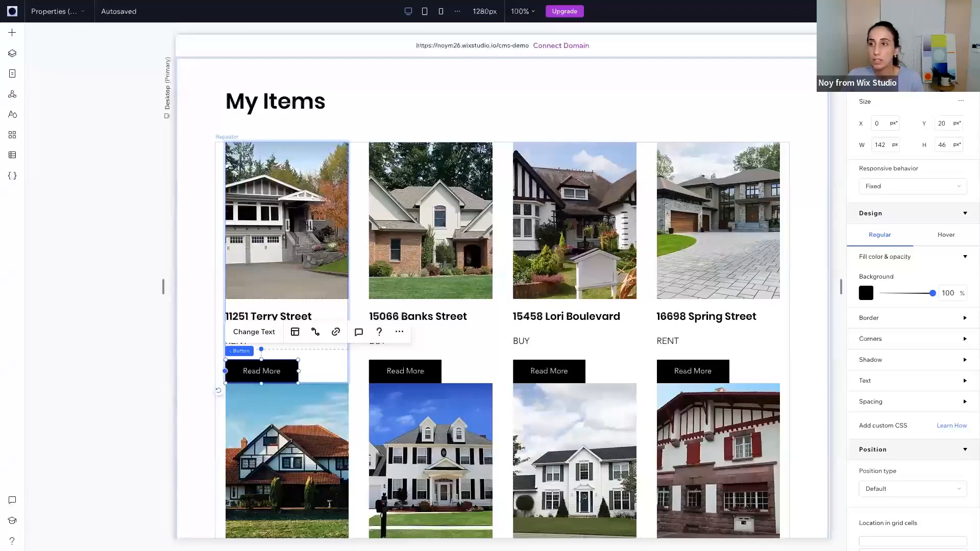
click(316, 332)
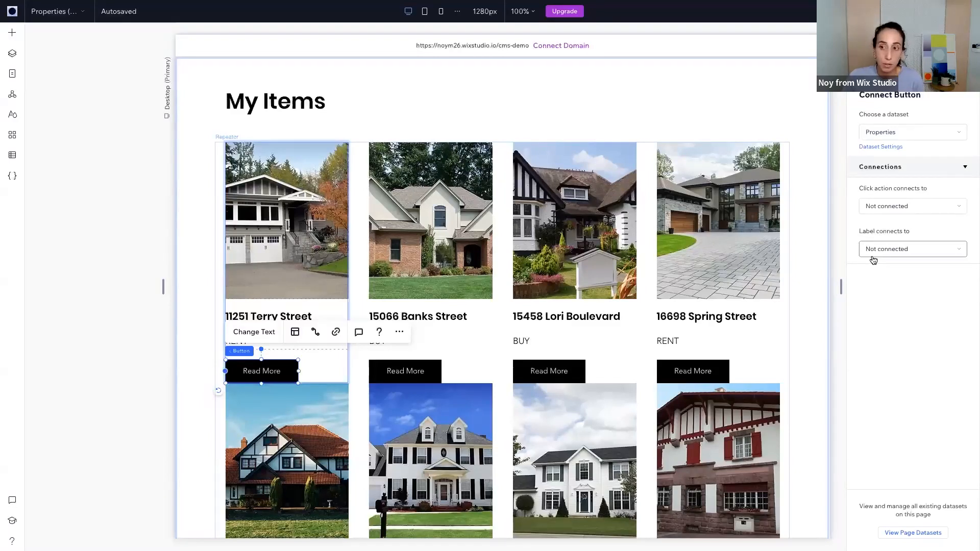
click(910, 208)
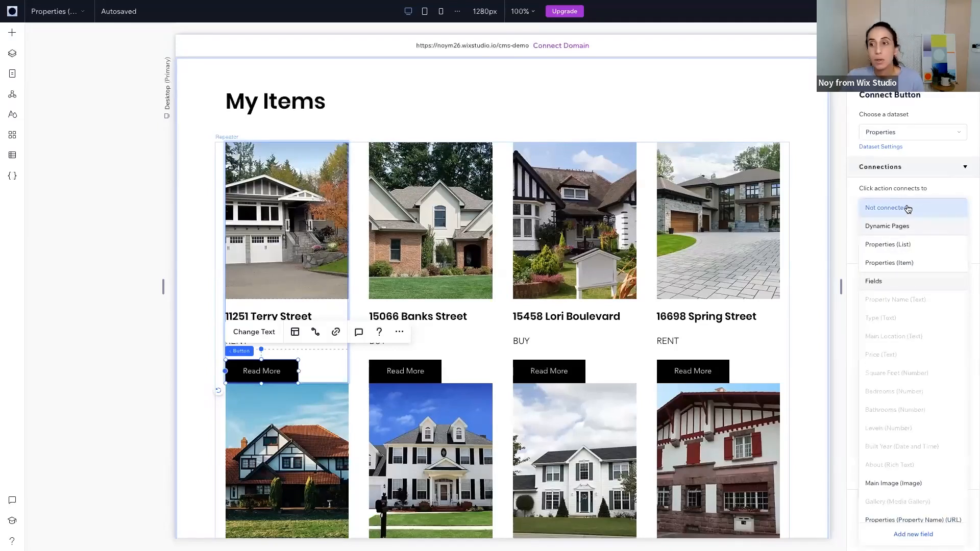
click(903, 268)
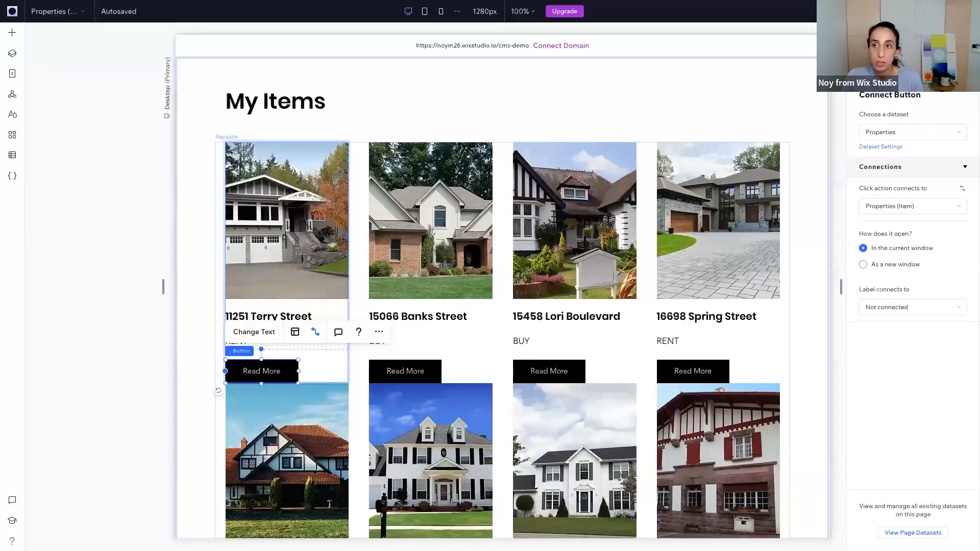
- Preview the list page and test the first property's Read More button, then return to editing
click(833, 11)
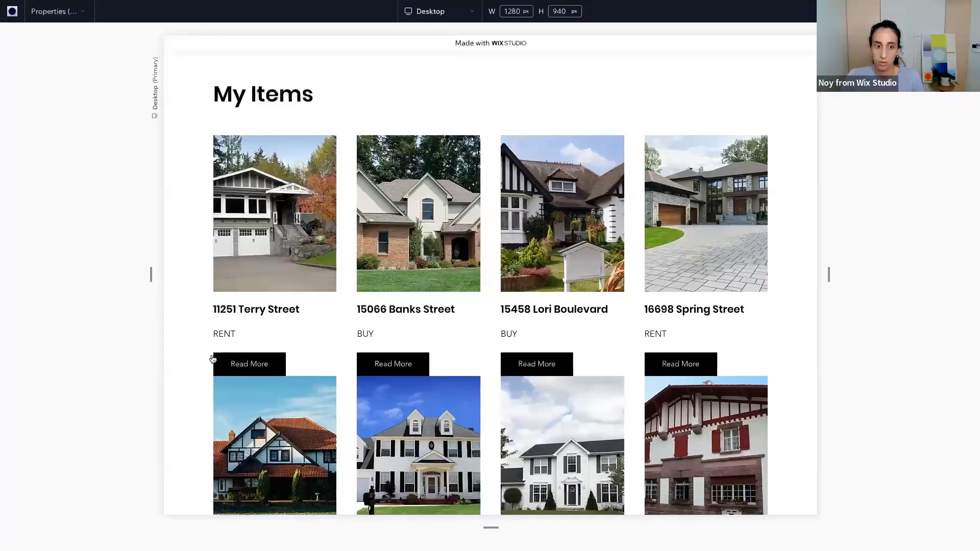
click(252, 365)
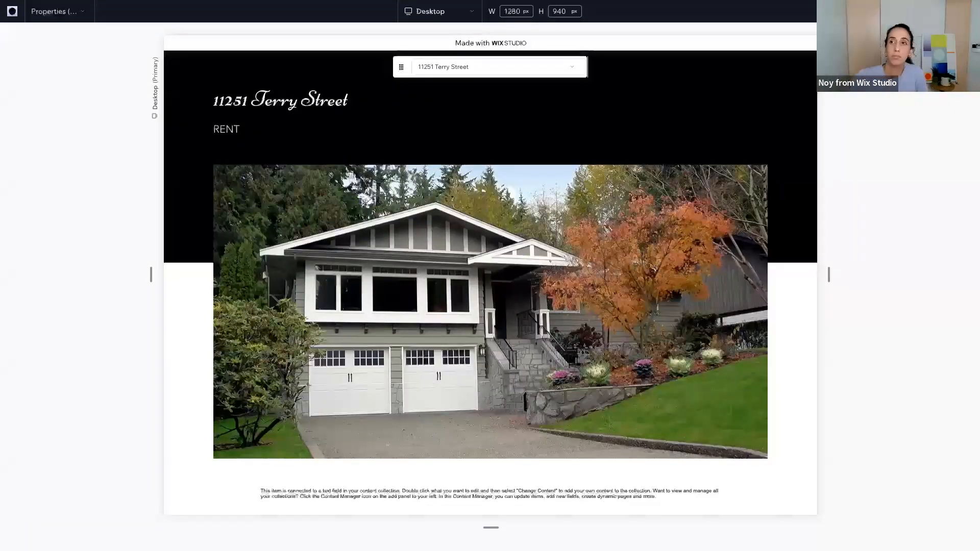
click(944, 11)
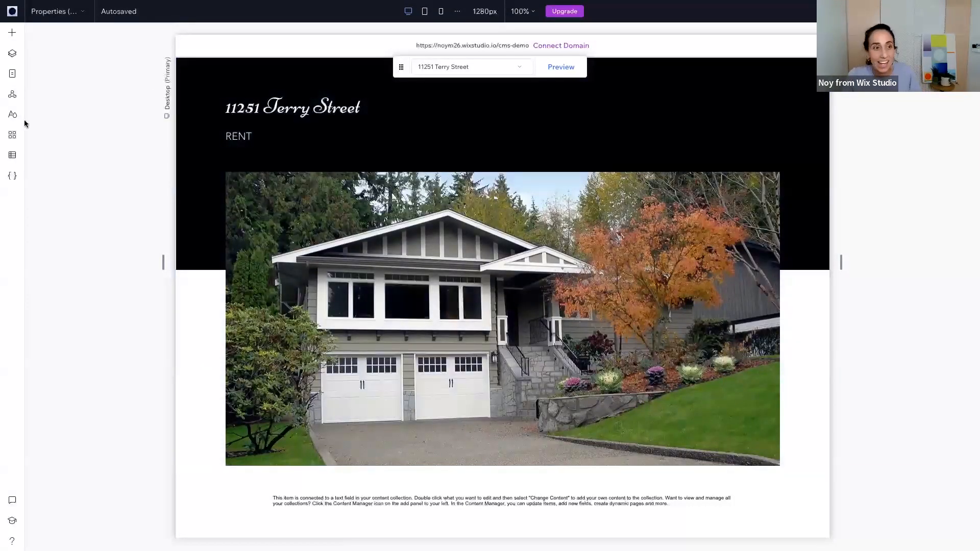
- Return to the Properties (List) page and open the Properties collection's content table
click(12, 73)
click(67, 192)
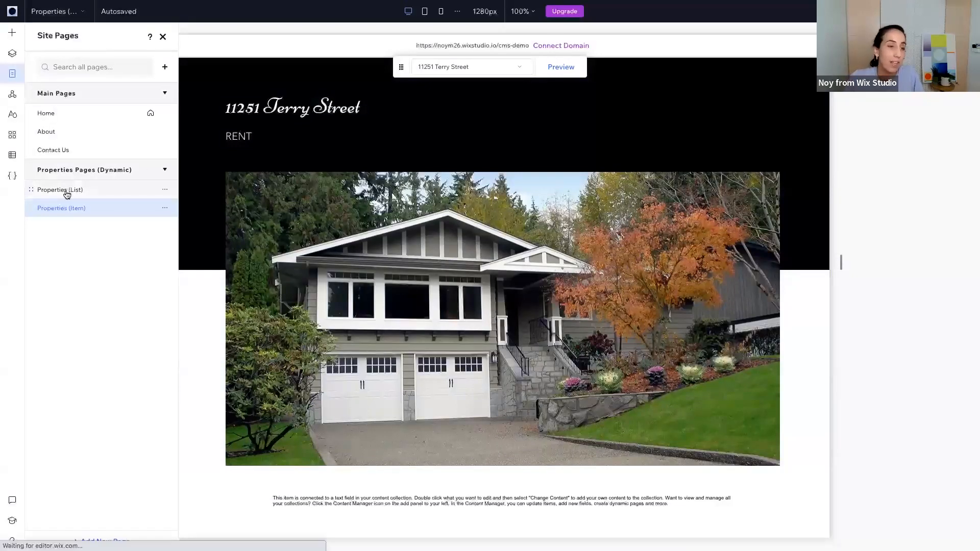
click(162, 37)
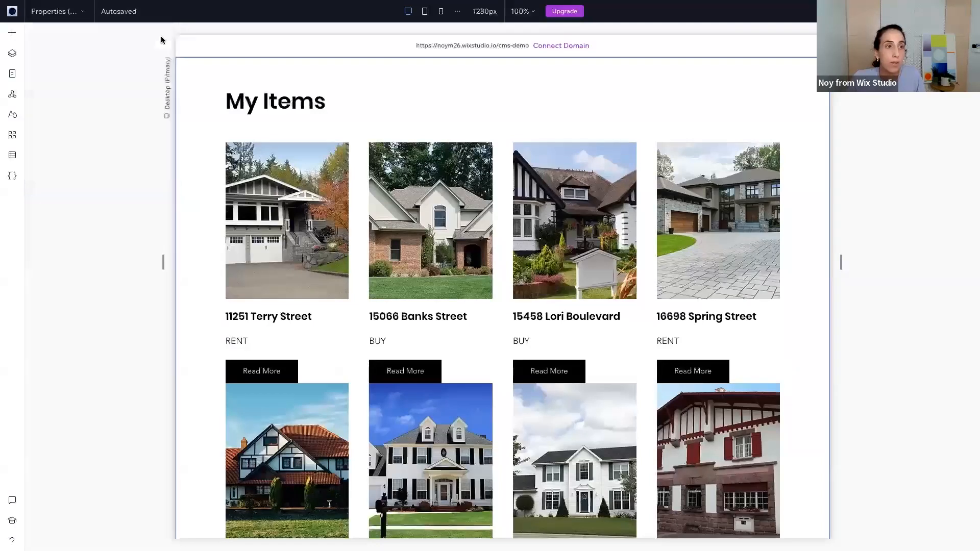
click(312, 228)
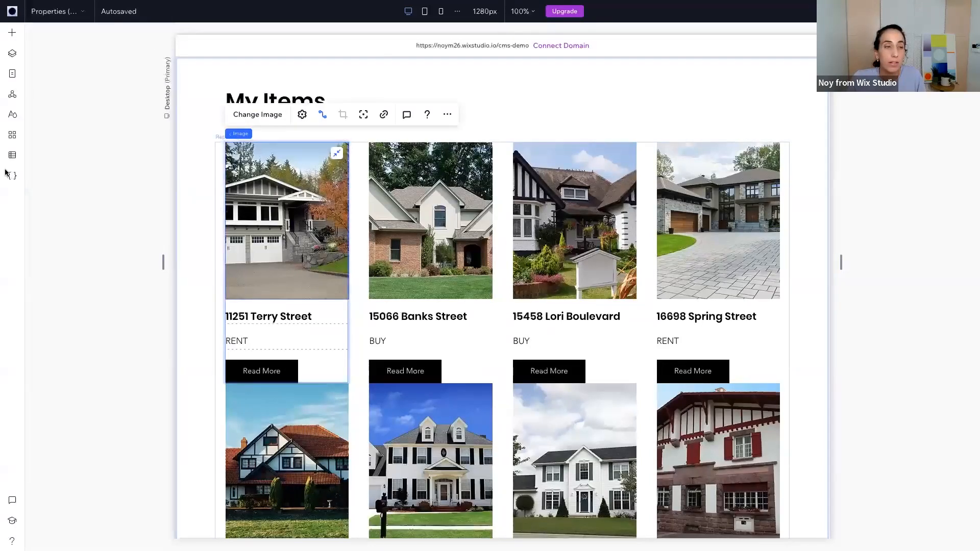
click(12, 156)
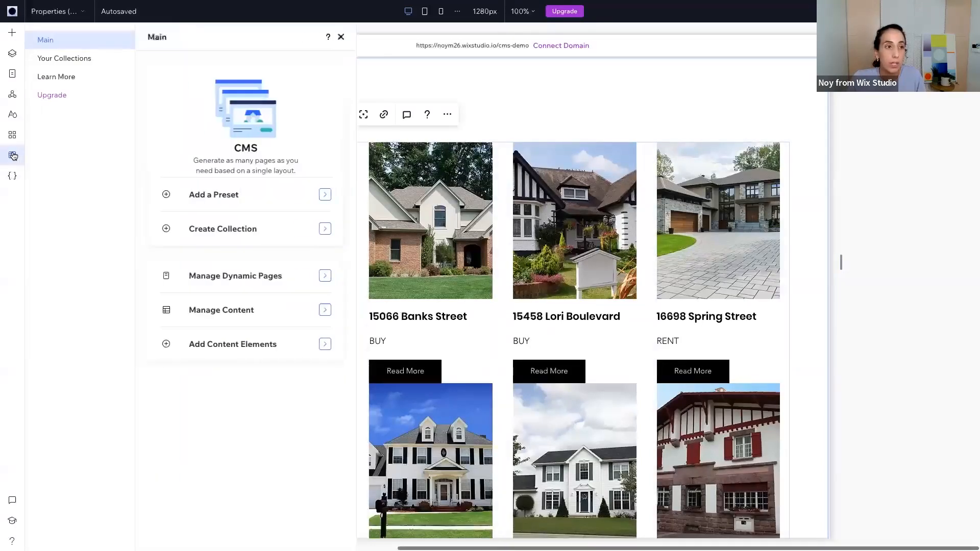
click(87, 59)
click(227, 110)
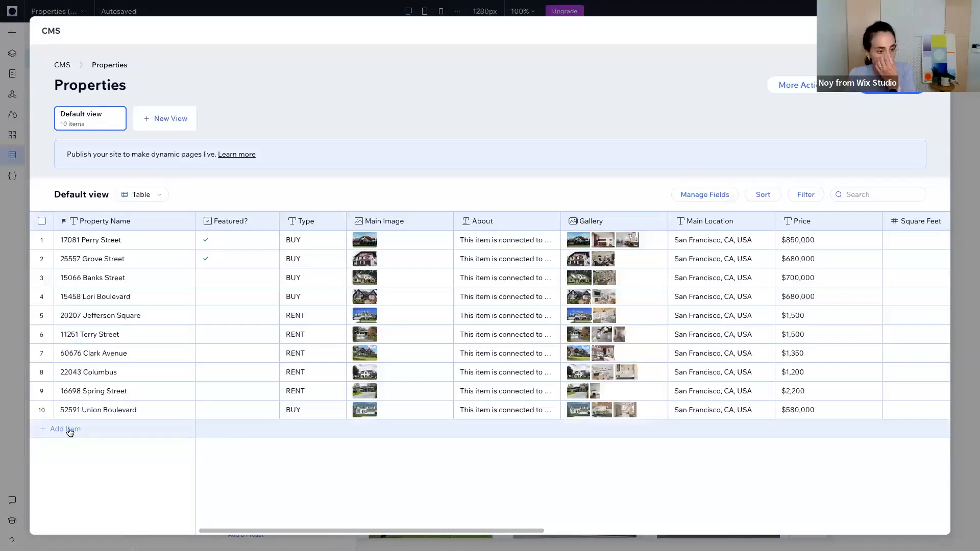
- Add an item named New Property with type BUY to the Properties collection
click(71, 431)
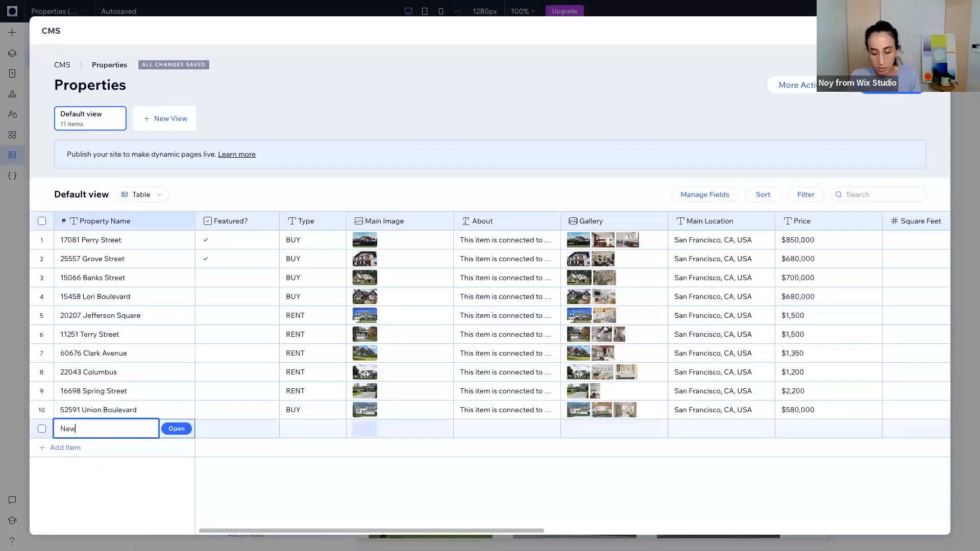
text(New Propert)
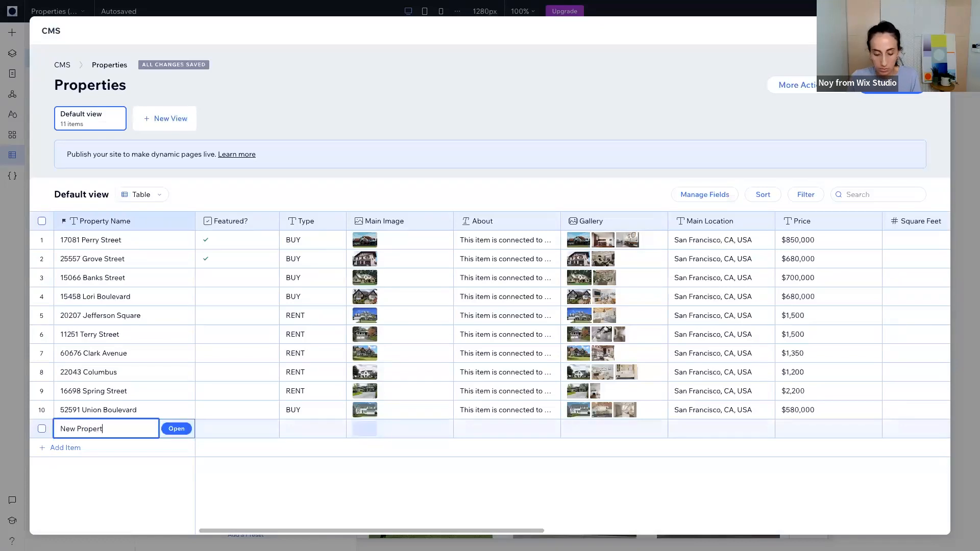
text(y)
click(310, 429)
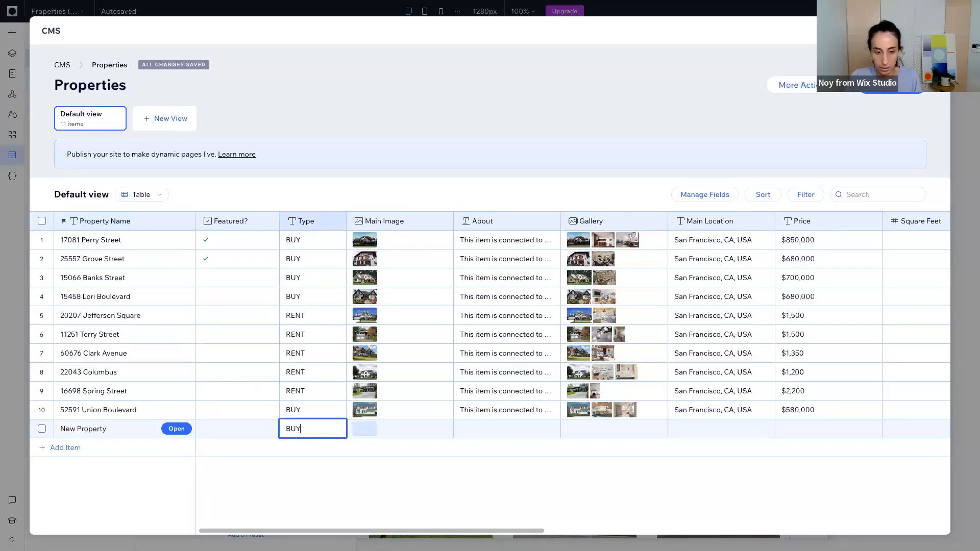
- Set the New Property item's main image to the pool house photo from the site files
click(365, 429)
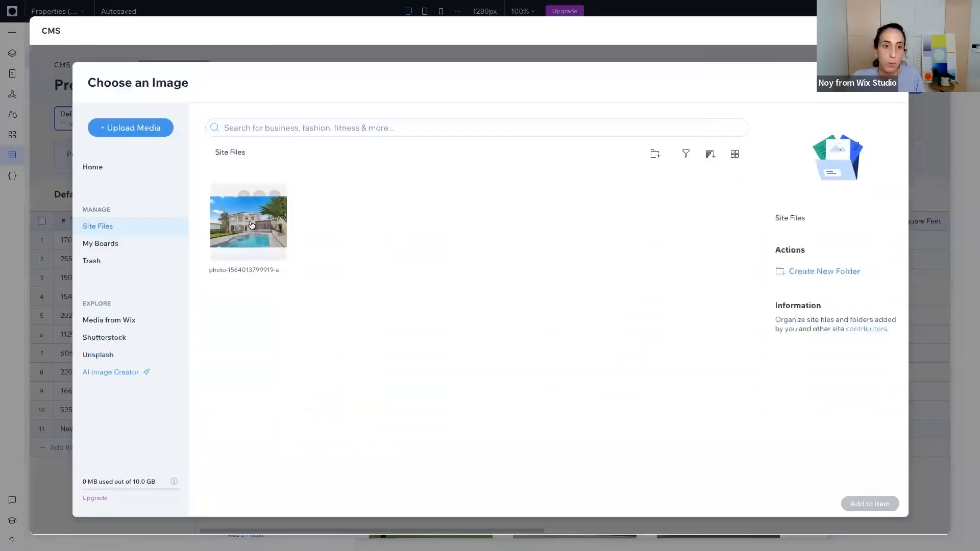
click(249, 223)
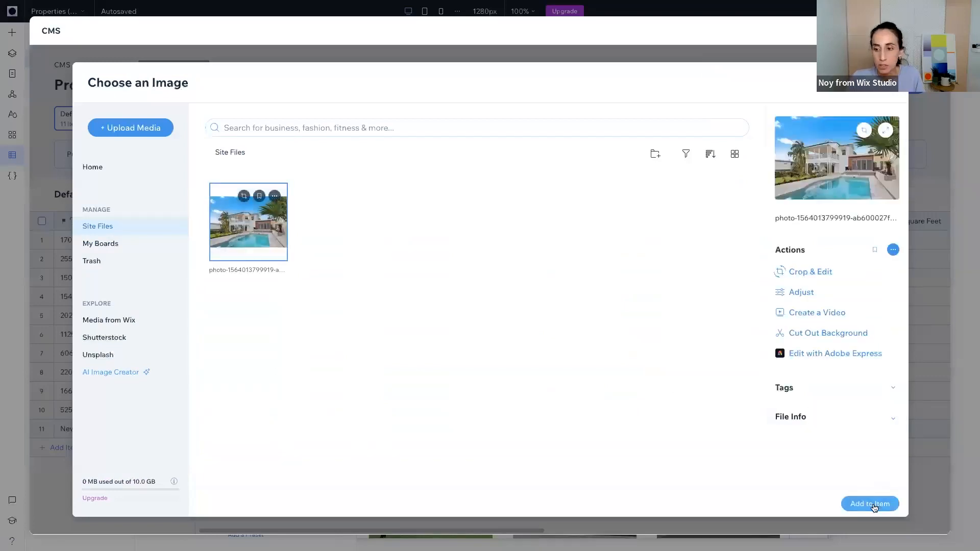
click(872, 506)
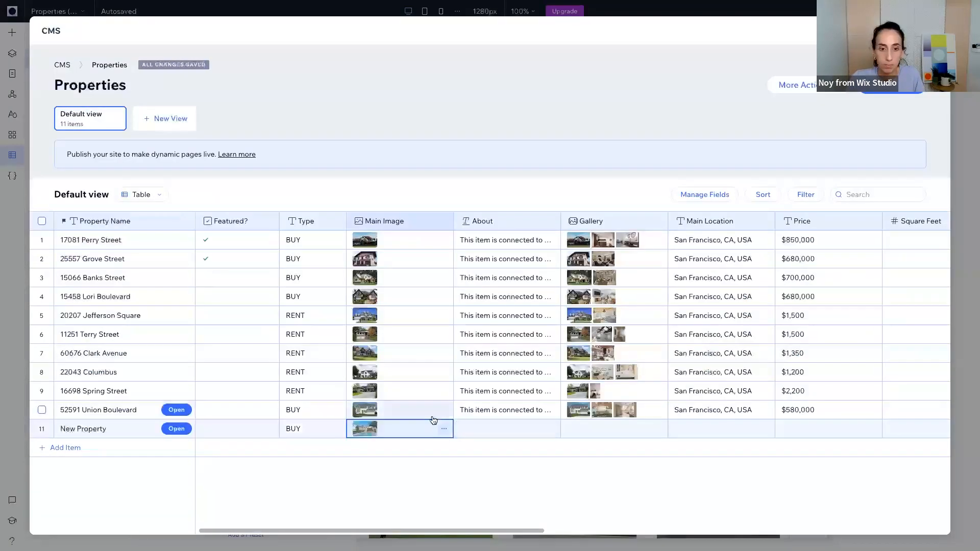
- Paste the copied Google Docs spreadsheet link into the New Property item's About field and close the collection
click(517, 409)
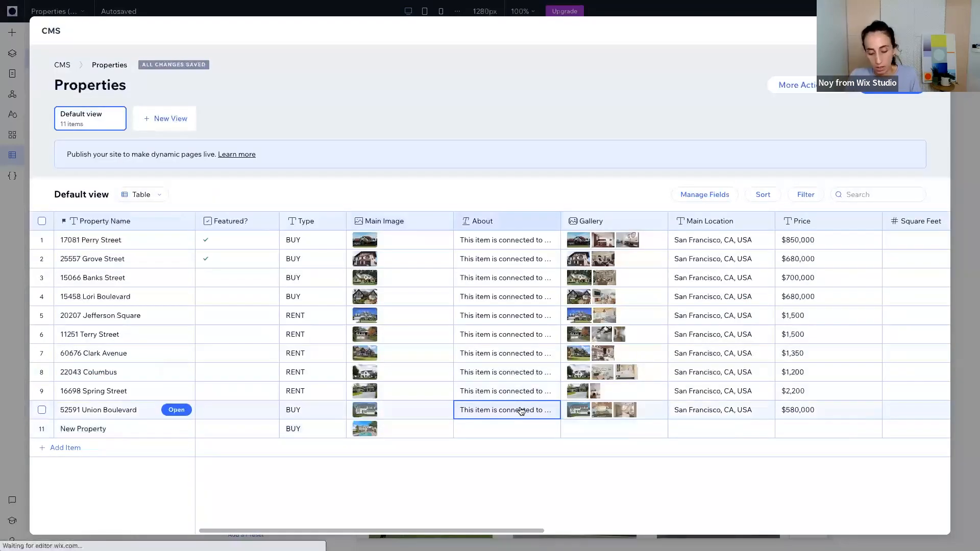
click(526, 431)
key(ctrl+v)
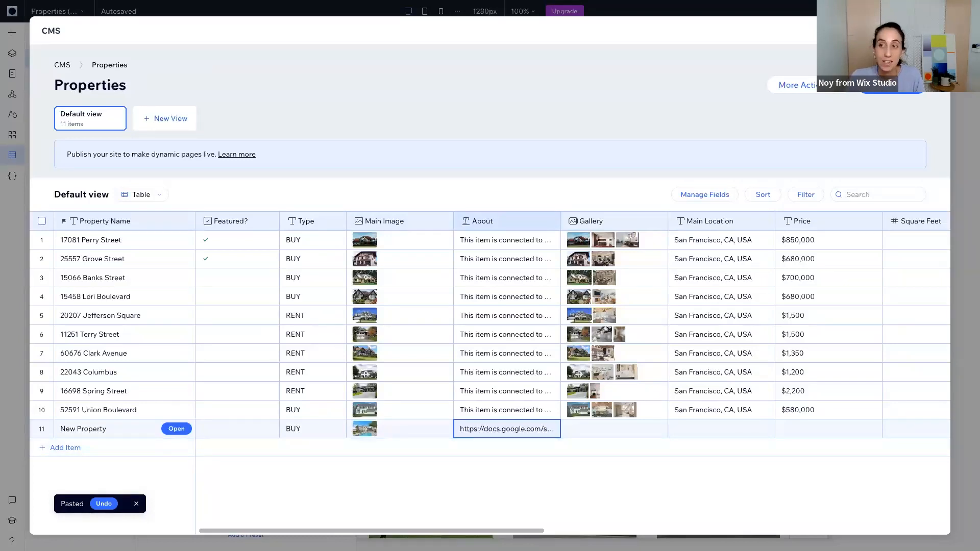
click(936, 30)
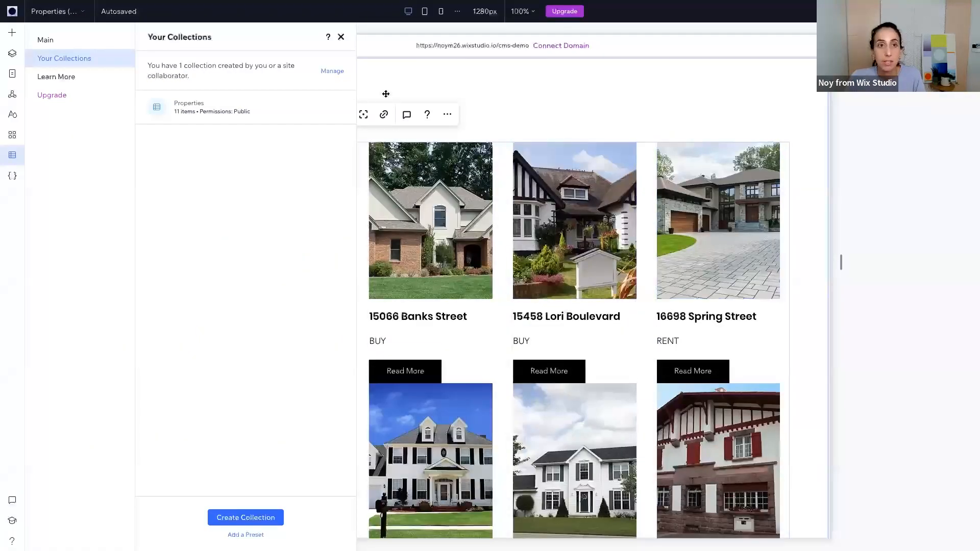
- Locate New Property on the list page and preview its item page through its Read More button
click(342, 36)
scroll(440, 217, down, 5)
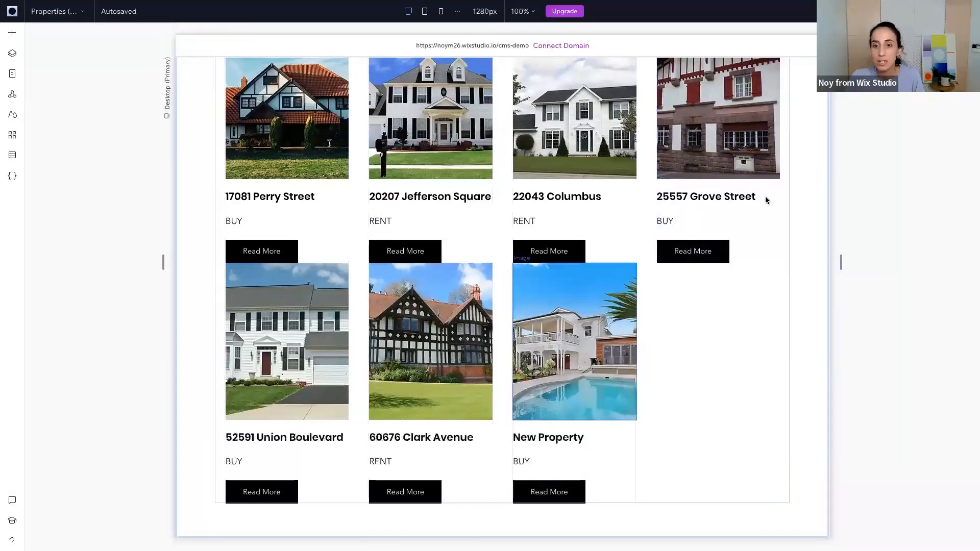
scroll(784, 186, up, 1)
scroll(782, 185, up, 5)
click(903, 11)
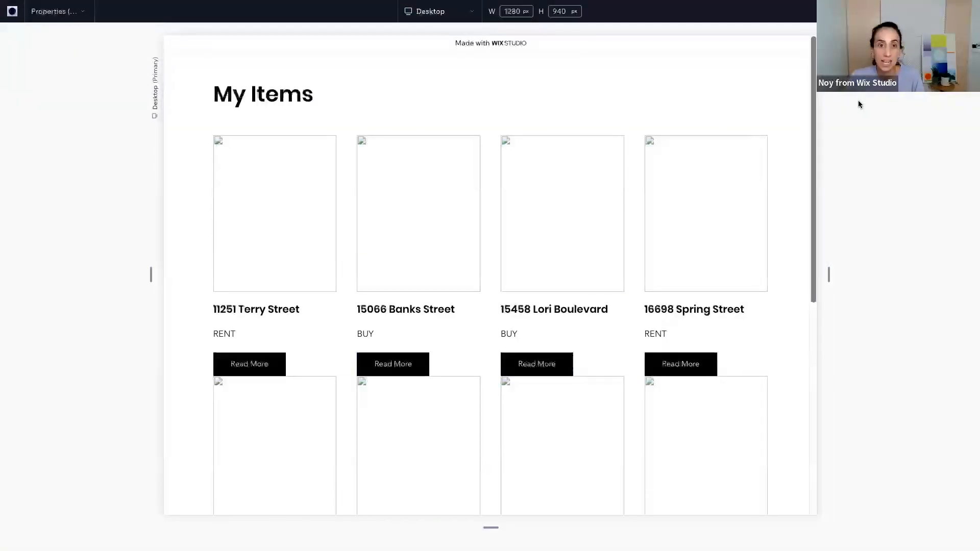
scroll(633, 236, down, 6)
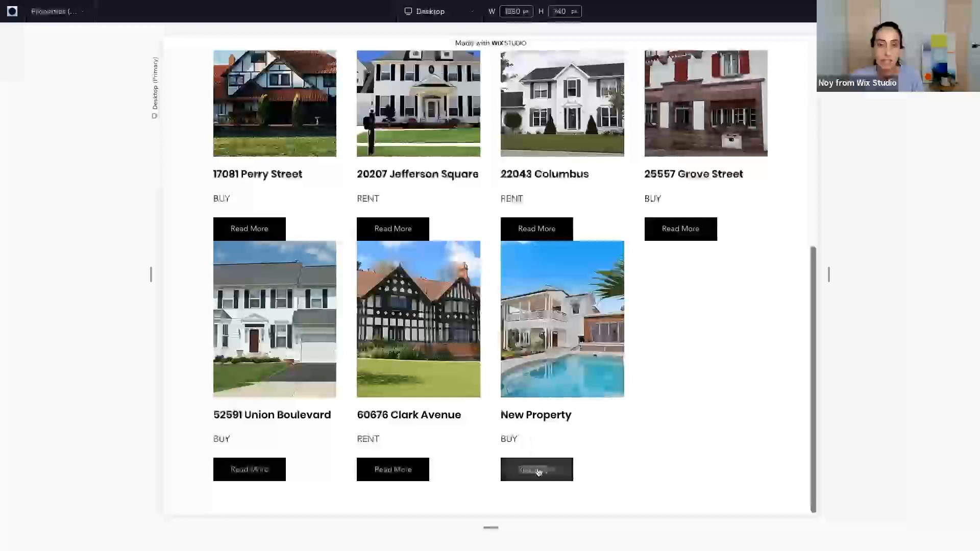
click(537, 471)
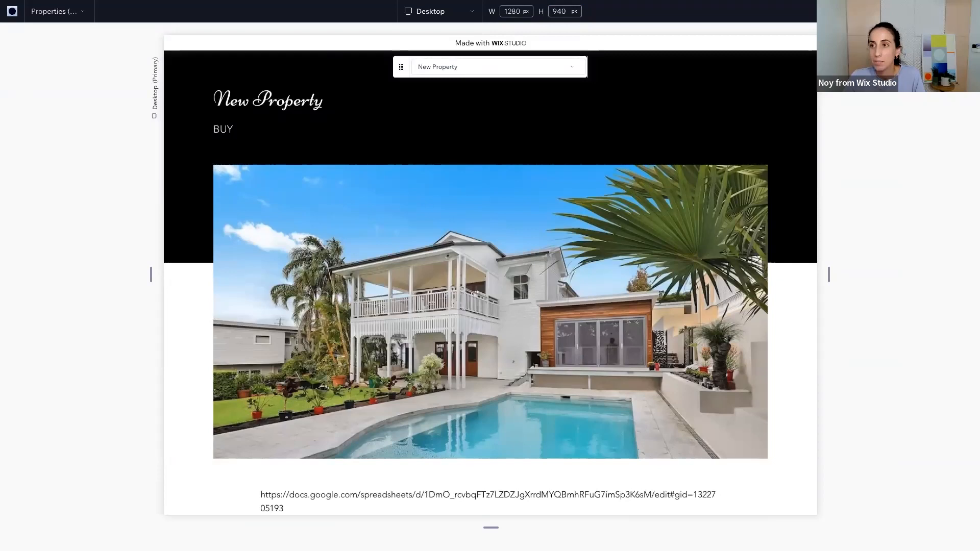
click(946, 11)
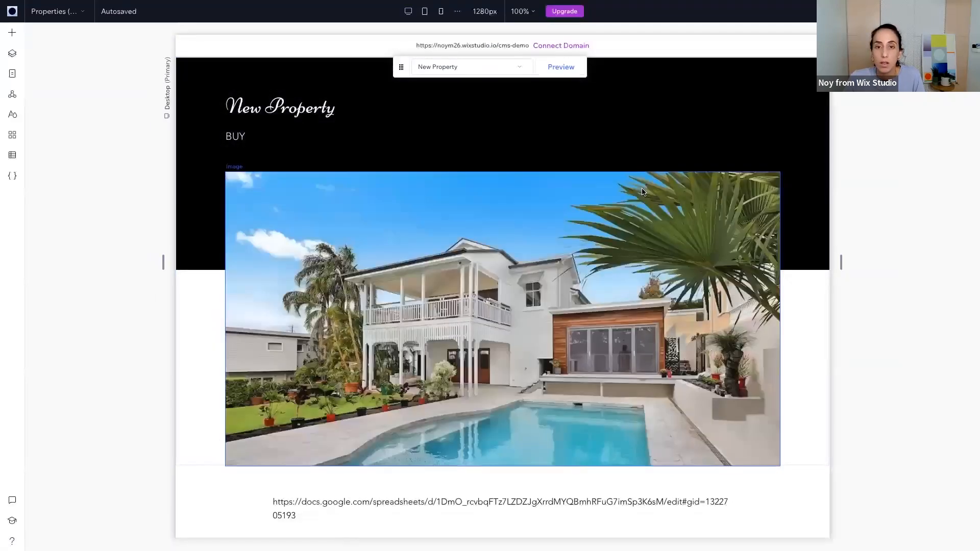
- Add a three-item Cards repeater below the Featured Properties heading on the Home page and shift it slightly upward
click(12, 73)
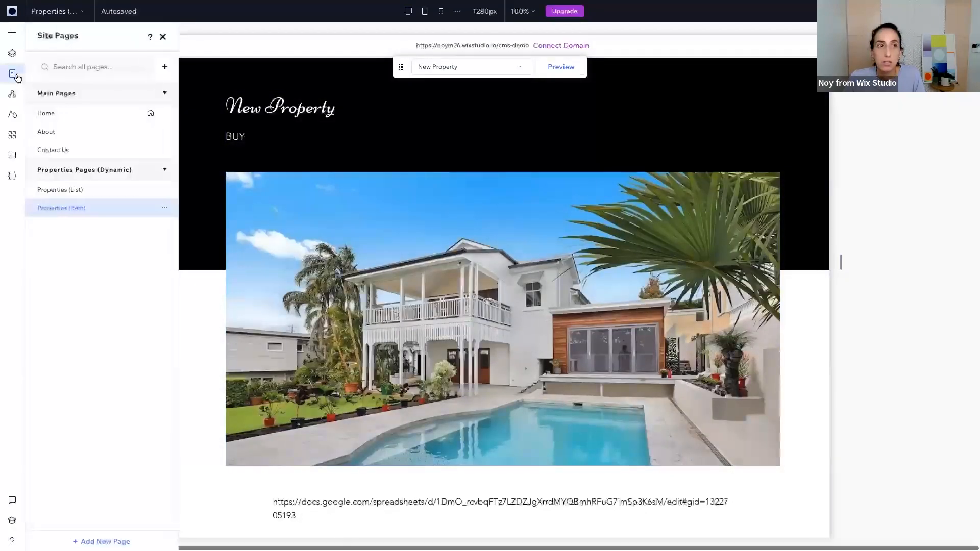
click(62, 190)
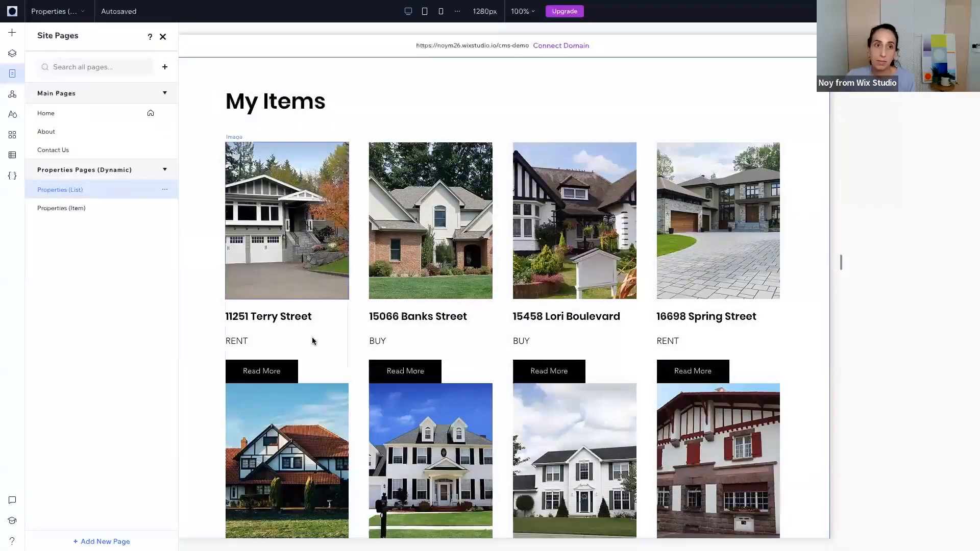
click(66, 113)
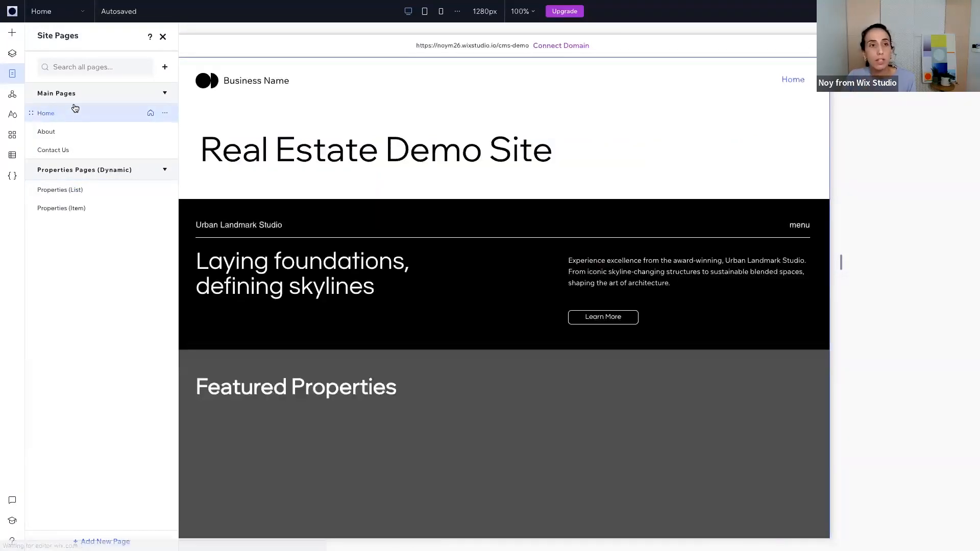
scroll(393, 479, down, 3)
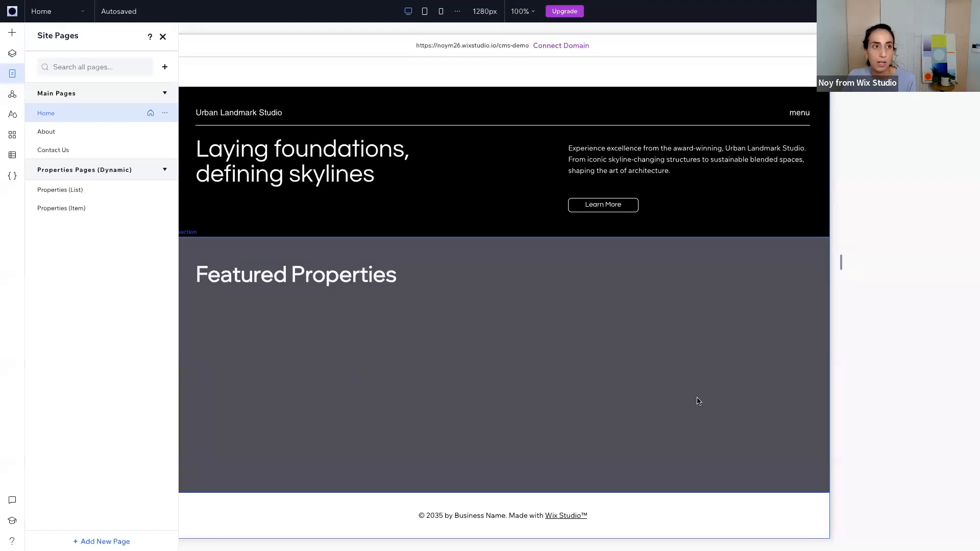
click(12, 34)
drag(250, 271, 486, 361)
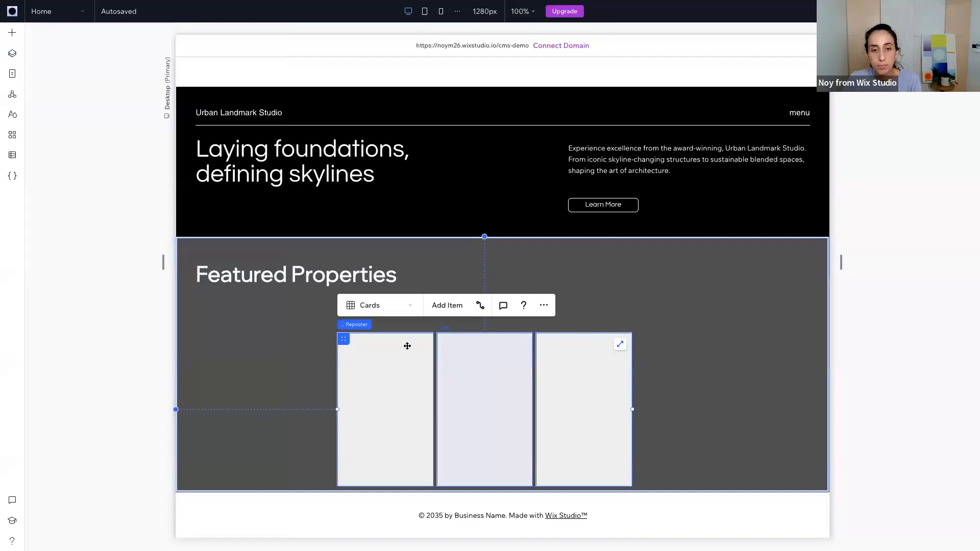
drag(345, 338, 350, 321)
- Add an image to the repeater's first card and resize it to fit the card's upper part
click(12, 32)
drag(158, 89, 378, 352)
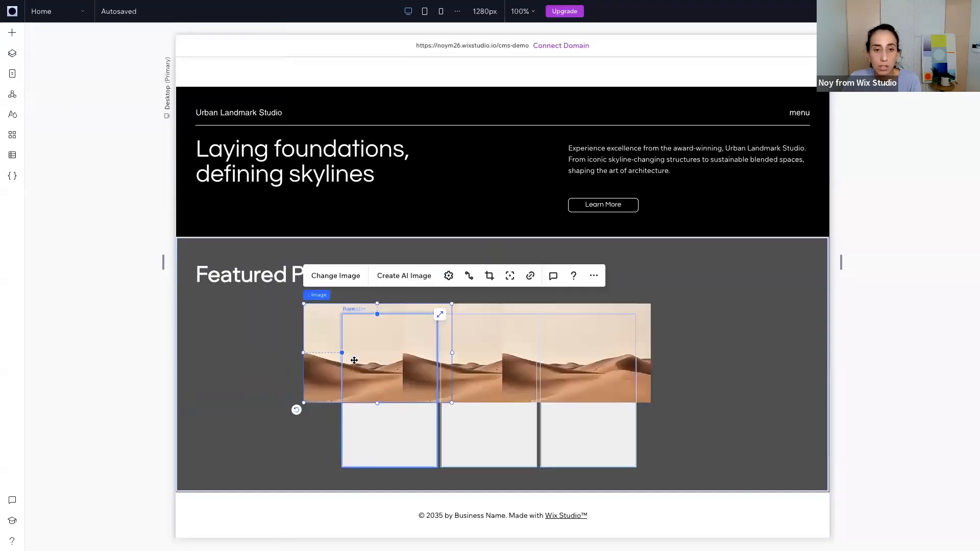
drag(304, 403, 432, 378)
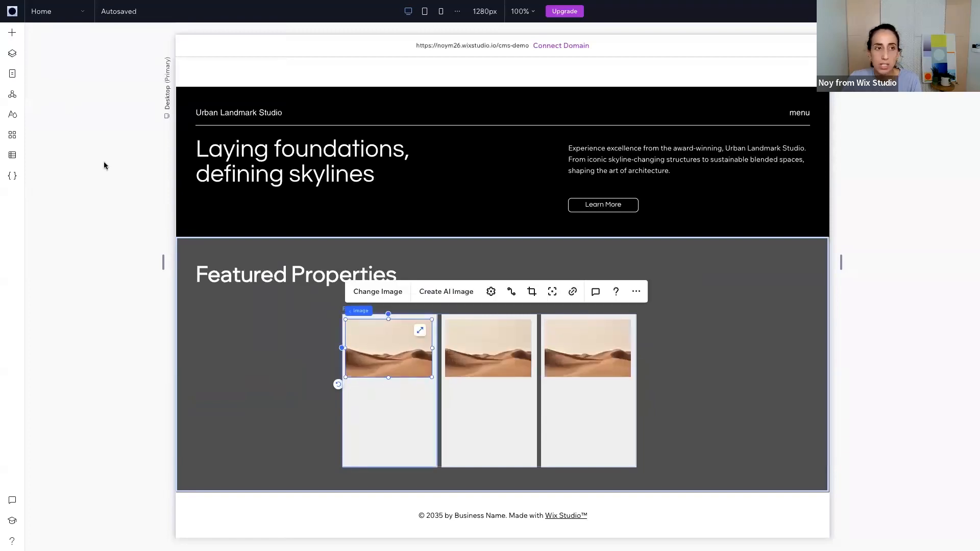
- Add a title to the repeater's first card, scale it to about 129 × 29 px, and place it below the image
click(44, 49)
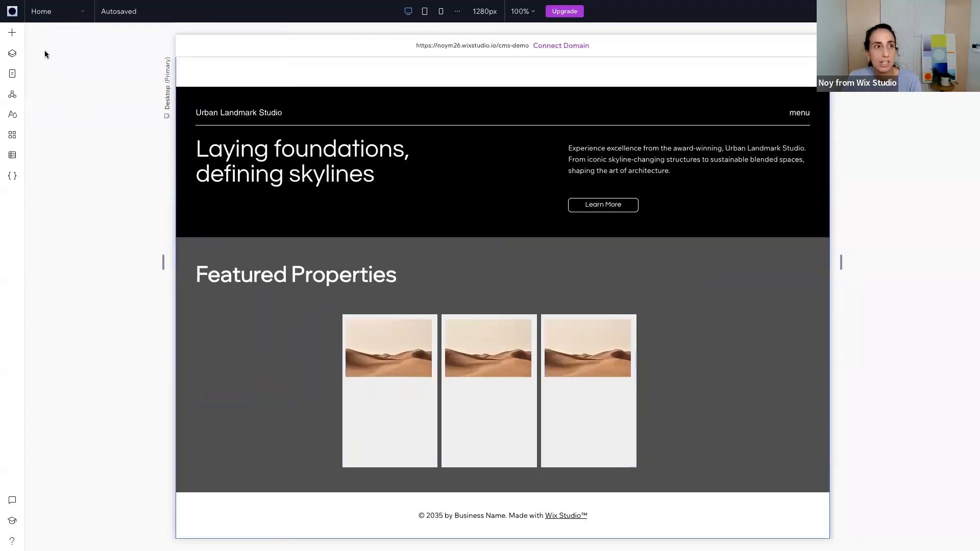
click(12, 32)
drag(196, 84, 378, 398)
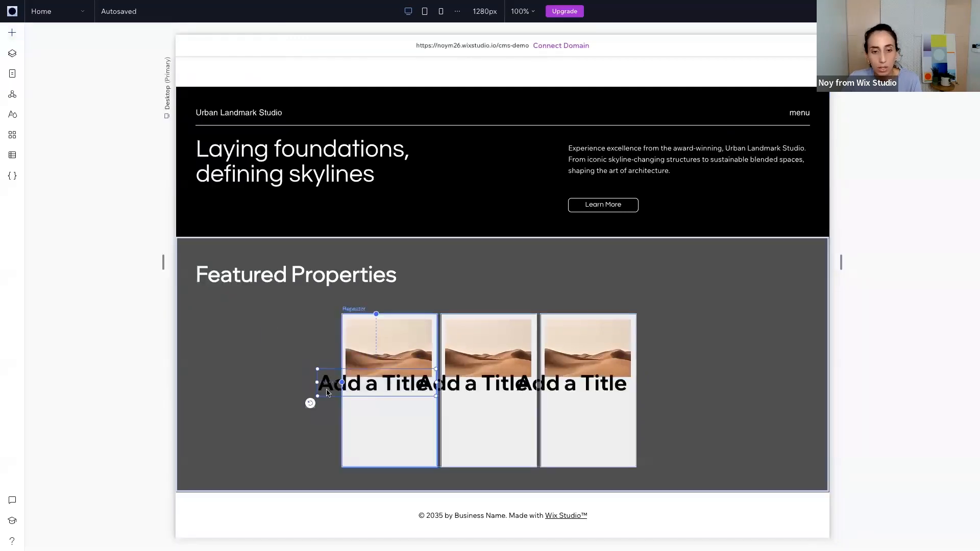
drag(318, 395, 373, 391)
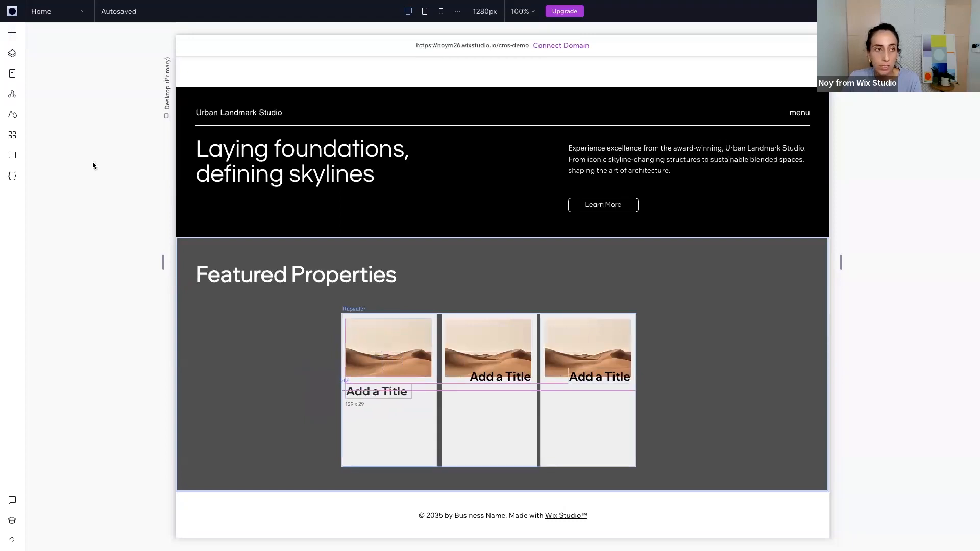
- Add a button labelled "Read More" below the first card's title and centre it horizontally in the card
click(12, 32)
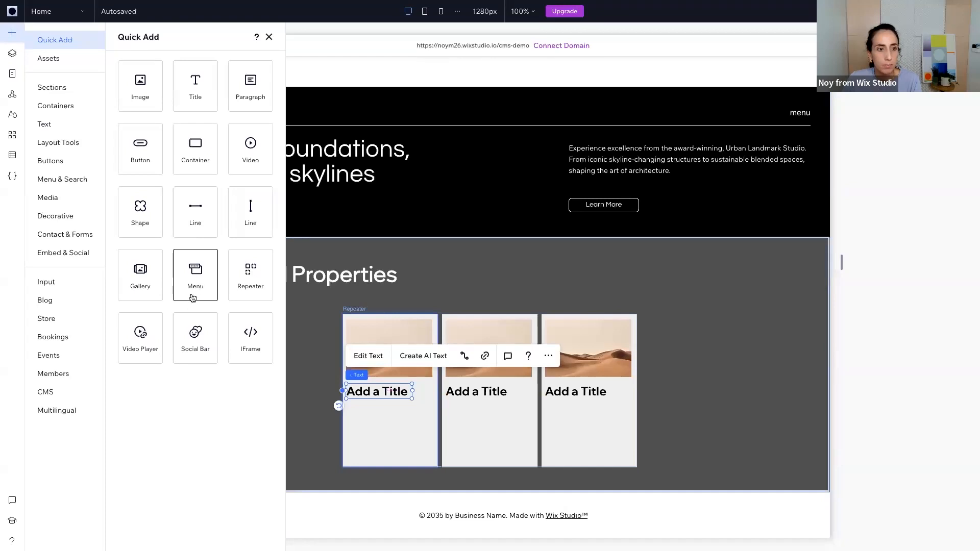
drag(152, 146, 379, 422)
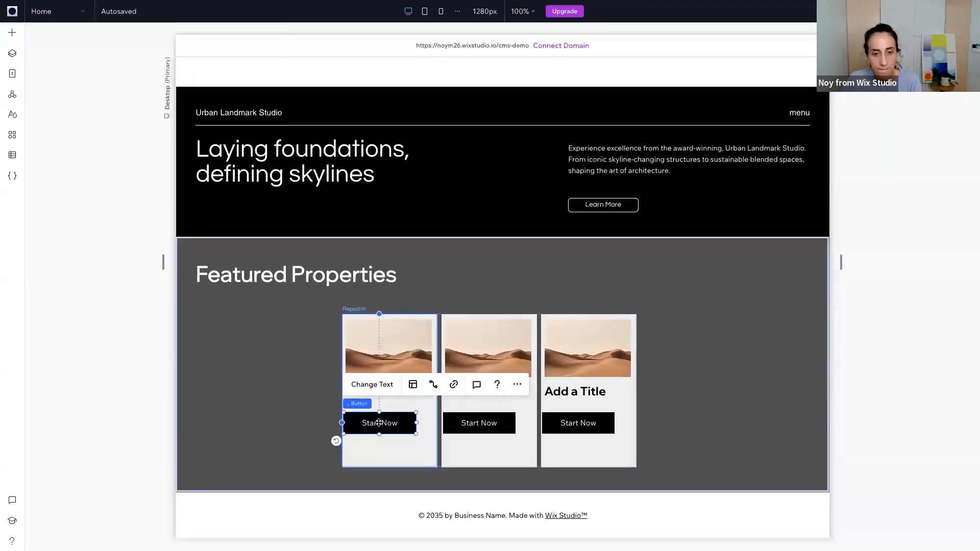
click(387, 387)
text(Read nore)
key(BackSpace)
text(More)
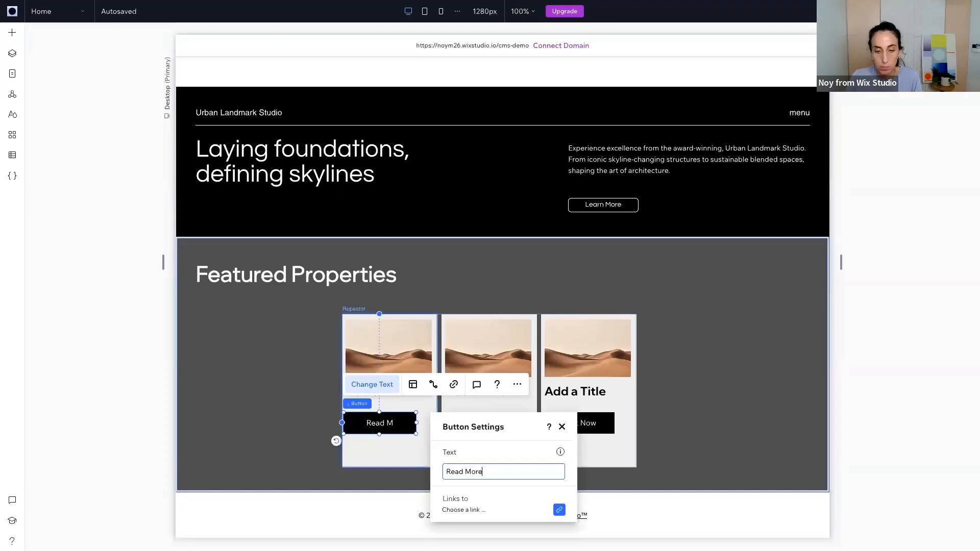
click(563, 427)
drag(380, 426, 388, 427)
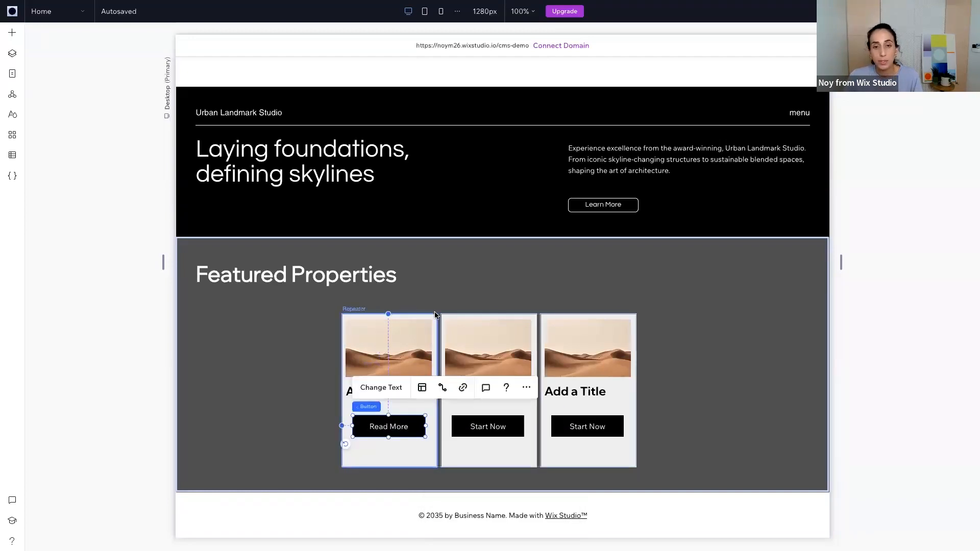
- Open the repeater's data connection settings and delete the existing Featured Properties dataset from the page
click(357, 309)
click(356, 314)
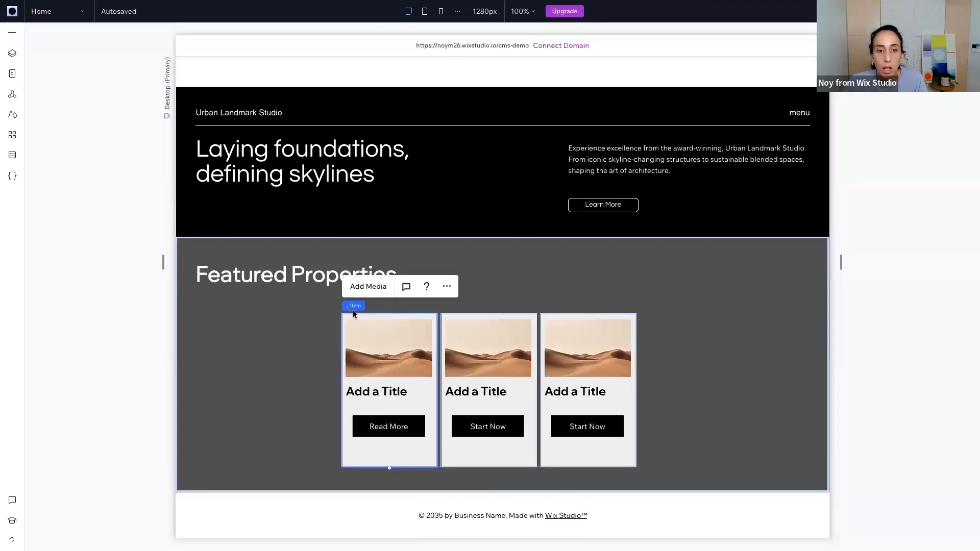
click(448, 324)
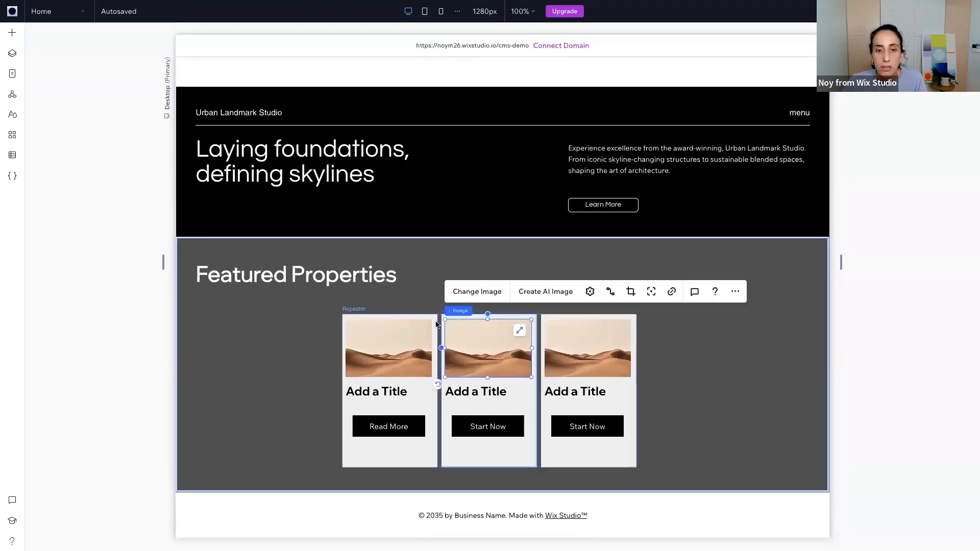
click(412, 314)
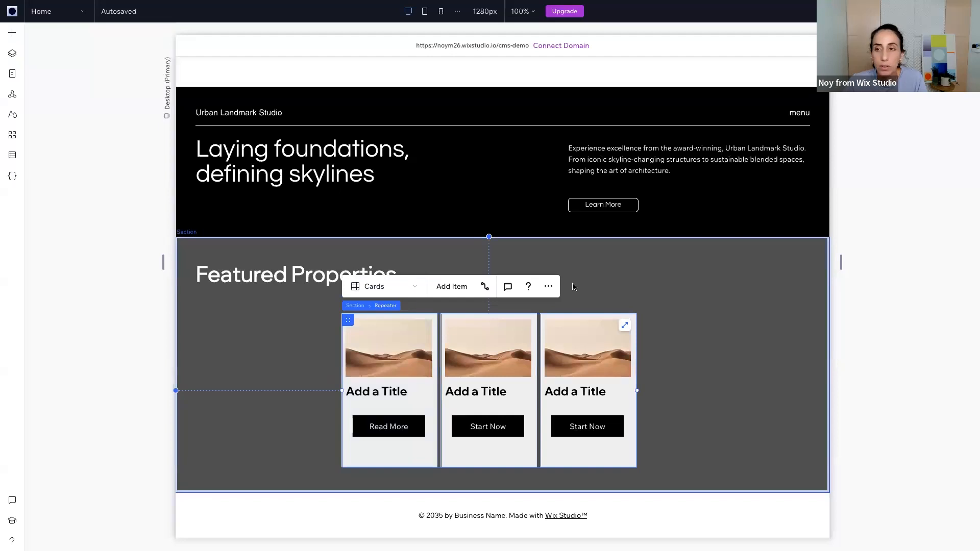
click(969, 33)
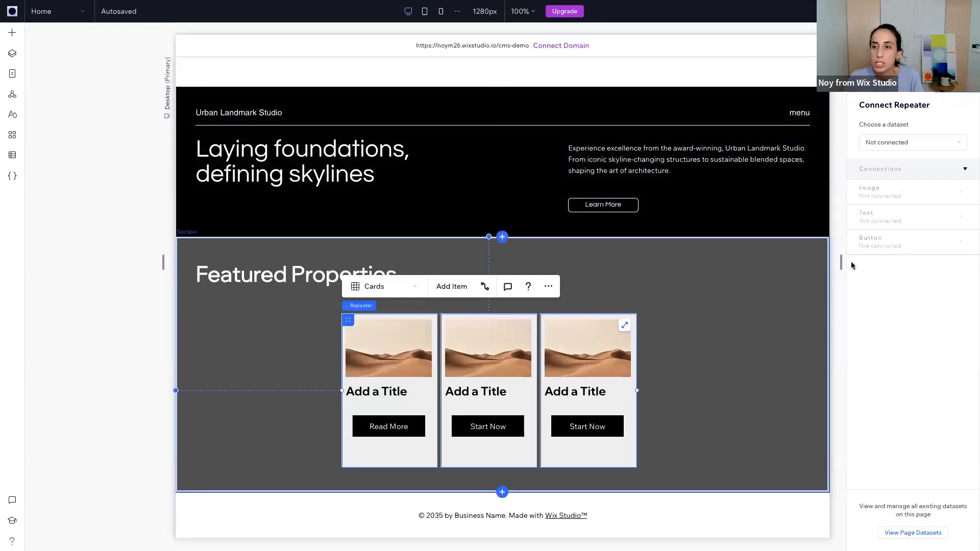
click(913, 533)
click(966, 184)
click(908, 240)
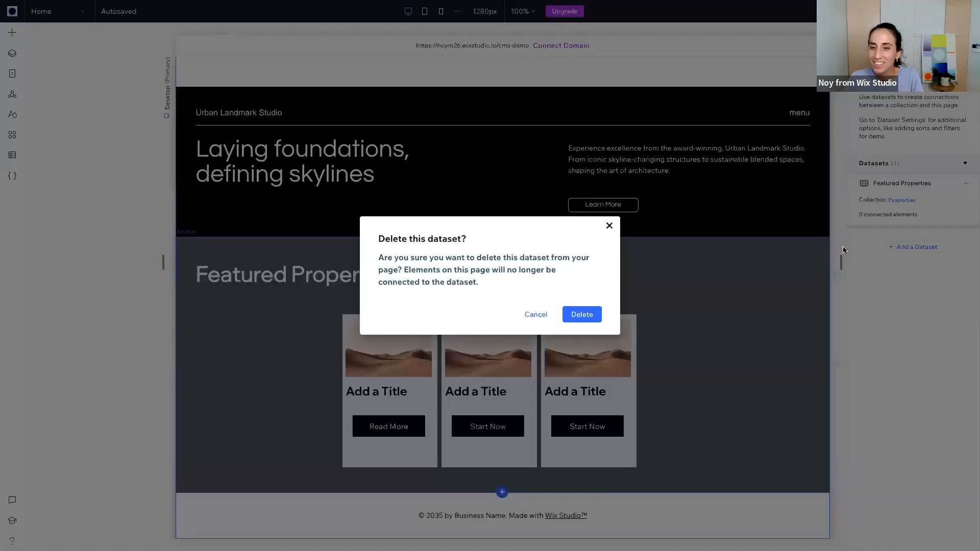
click(581, 313)
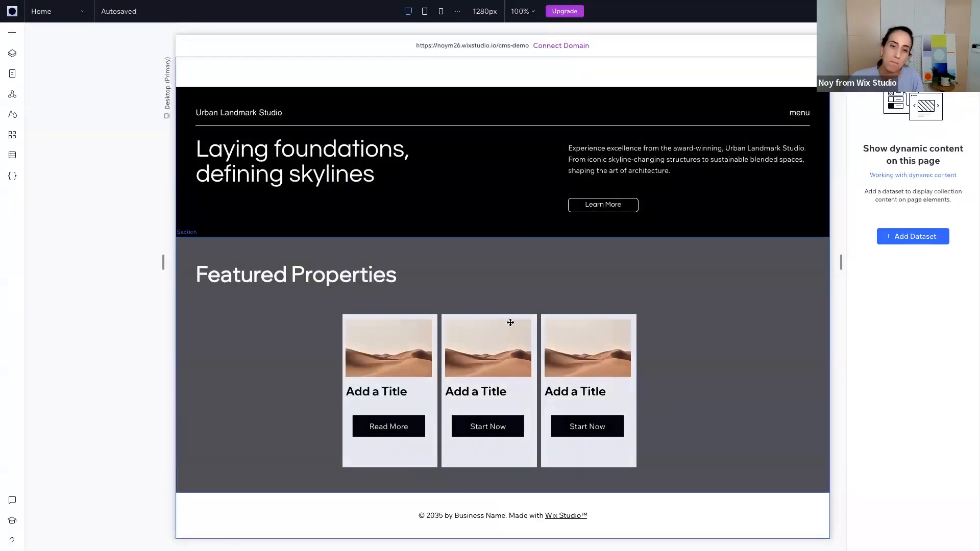
- Create a dataset named "Featured Properties" from the Properties collection and connect the Cards repeater to it
click(539, 321)
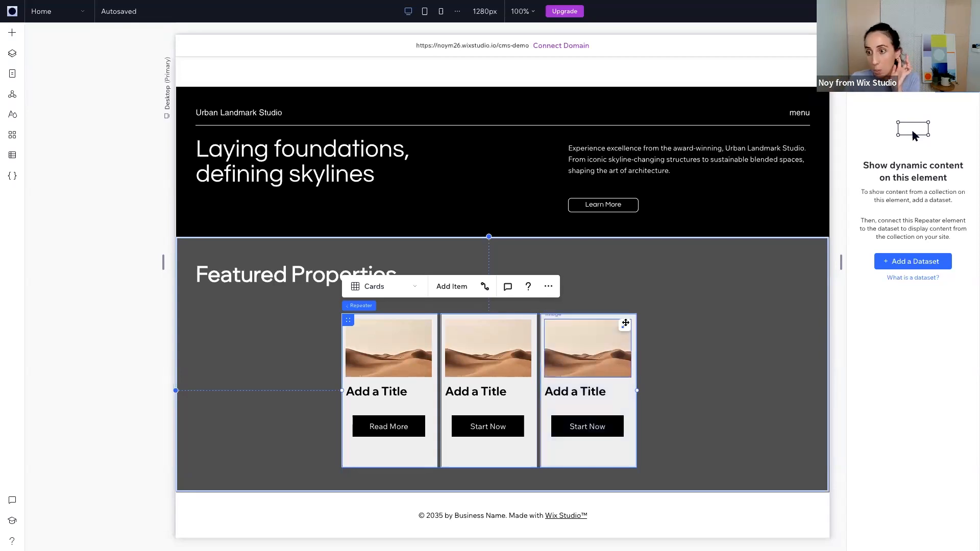
click(914, 262)
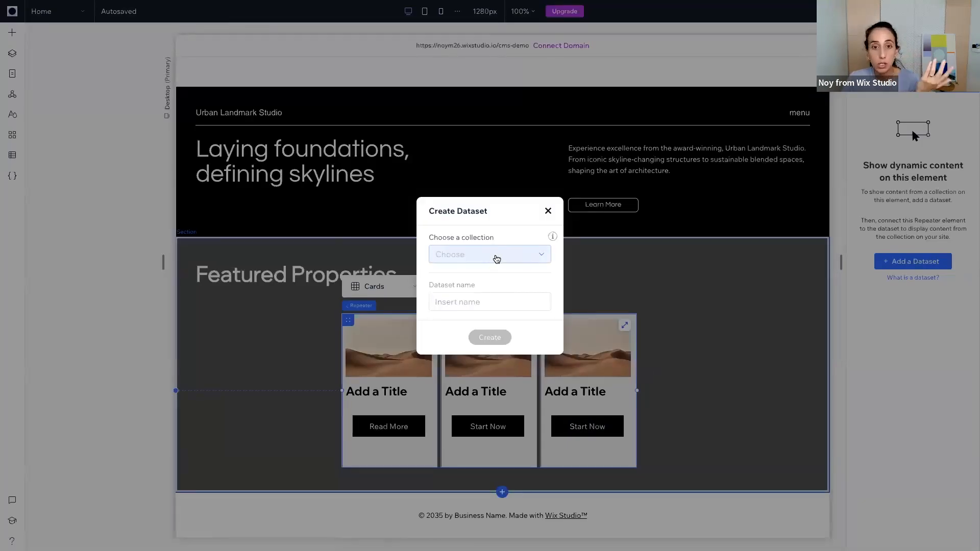
click(497, 256)
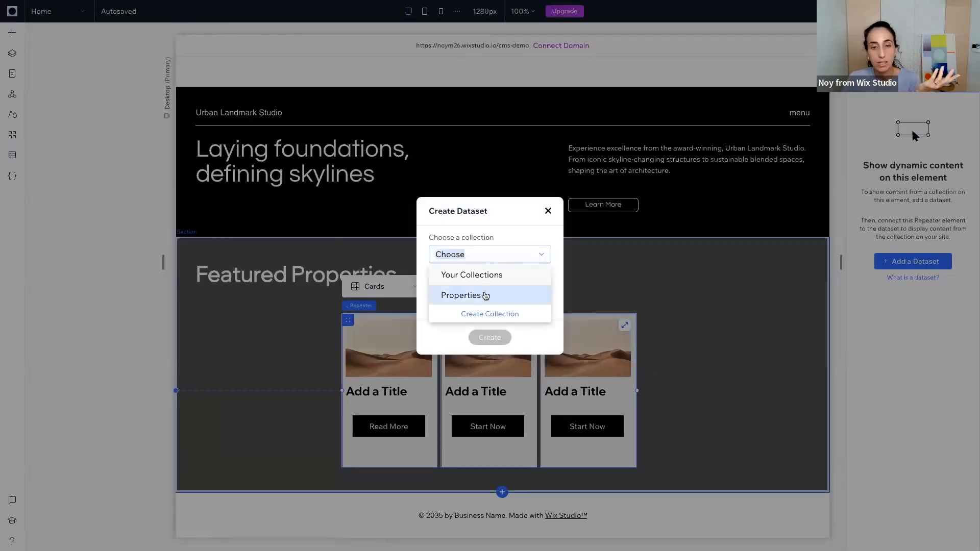
click(485, 297)
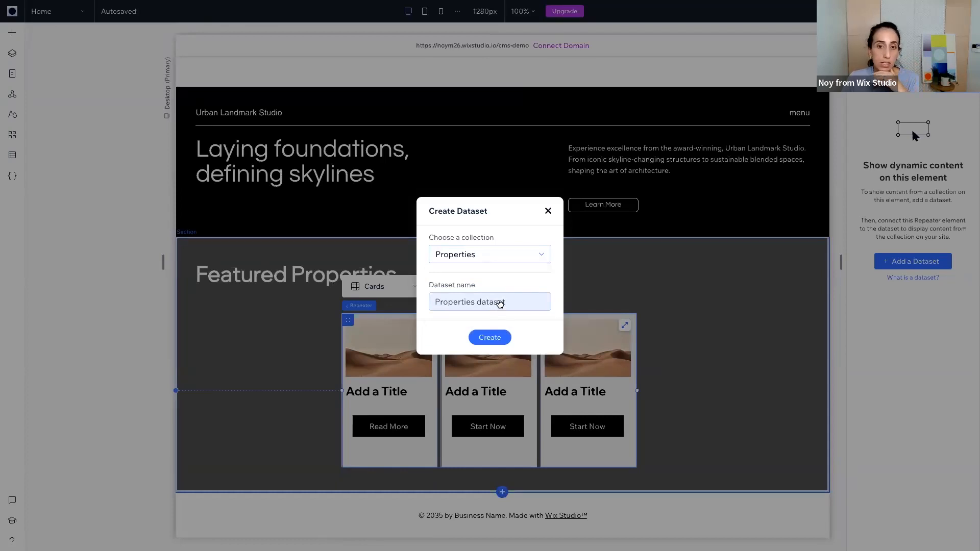
click(498, 304)
double_click(505, 304)
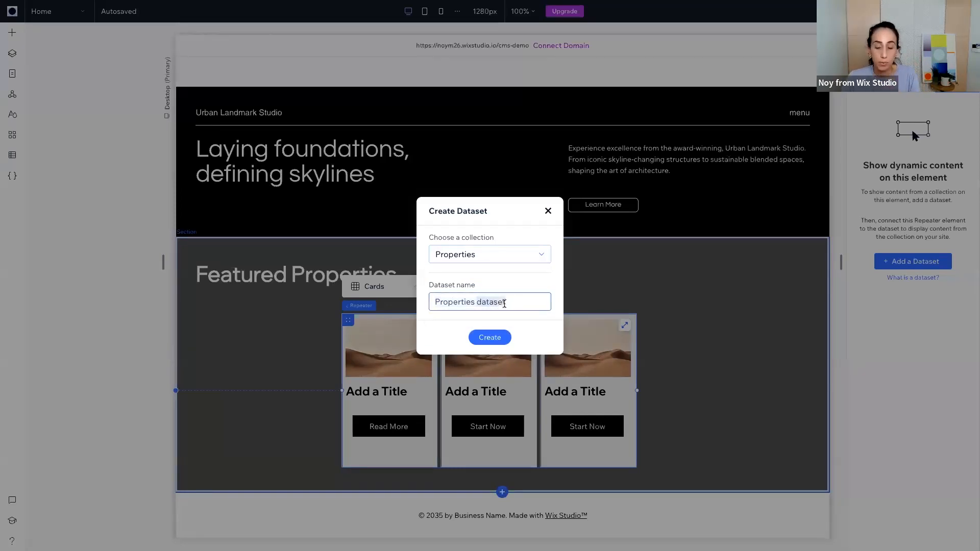
key(BackSpace)
key(BackSpace)
text(Featured)
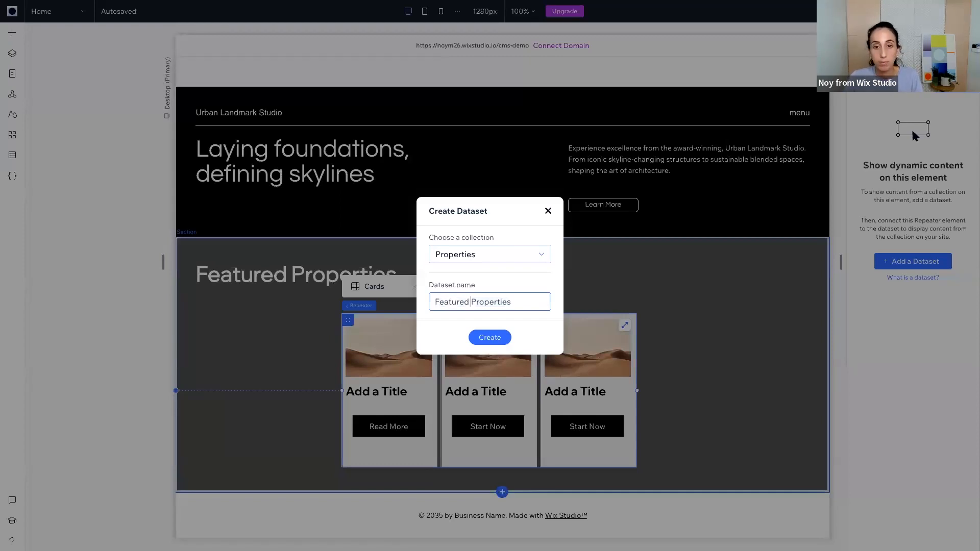
click(499, 338)
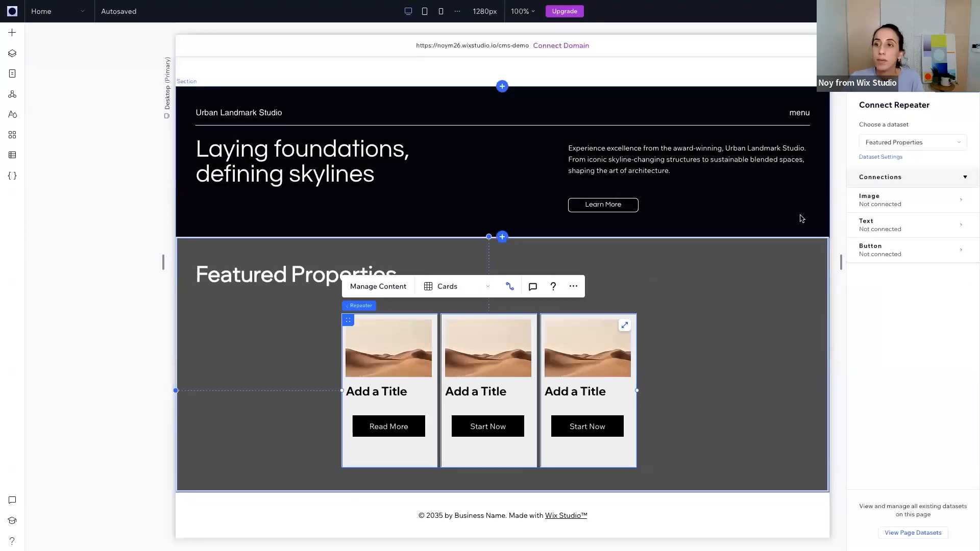
- Review the repeater's cards and connect the first card's image source to the Main Image field
scroll(566, 354, down, 3)
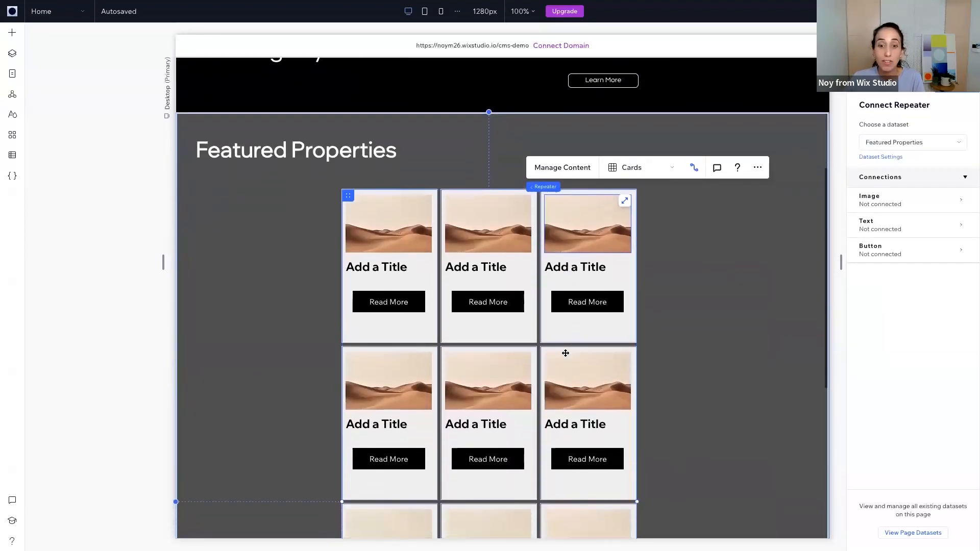
scroll(565, 353, down, 6)
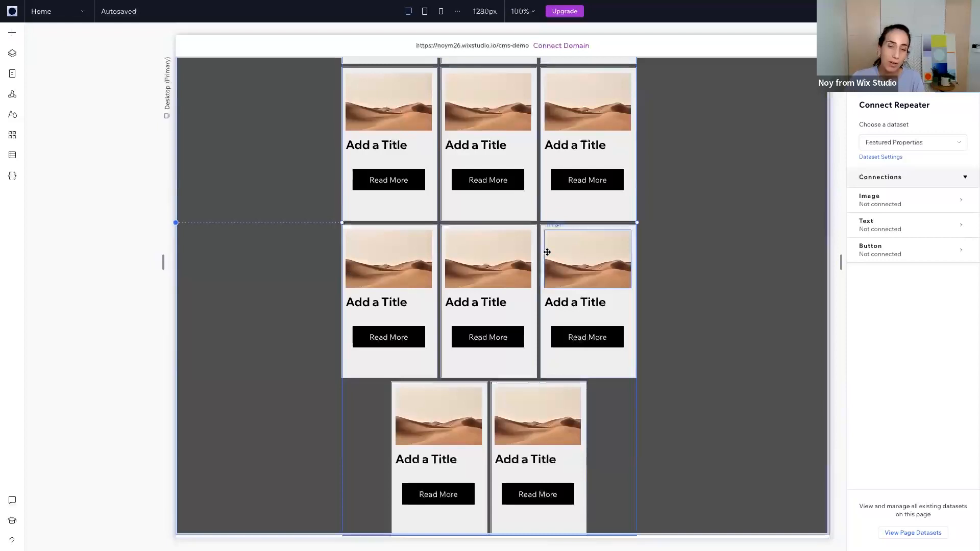
scroll(548, 252, up, 8)
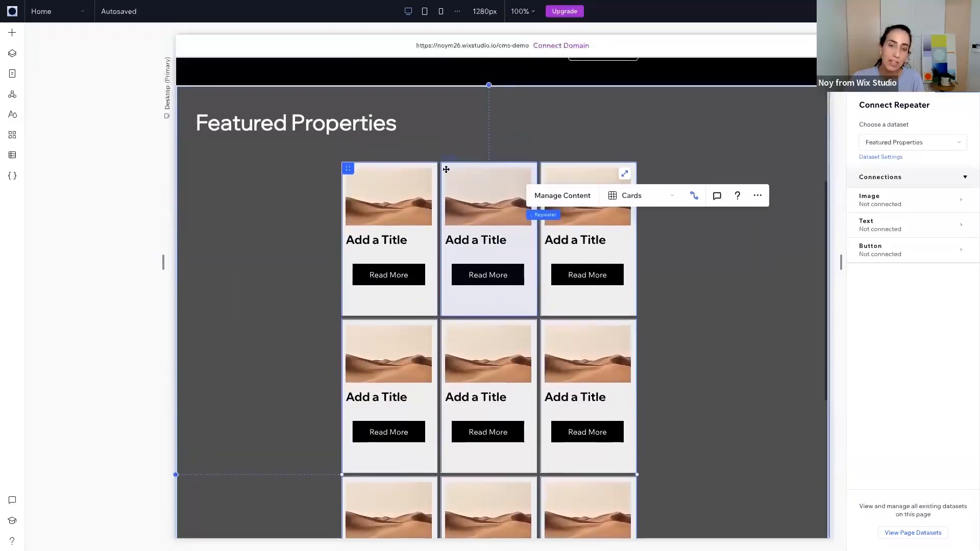
scroll(431, 336, down, 8)
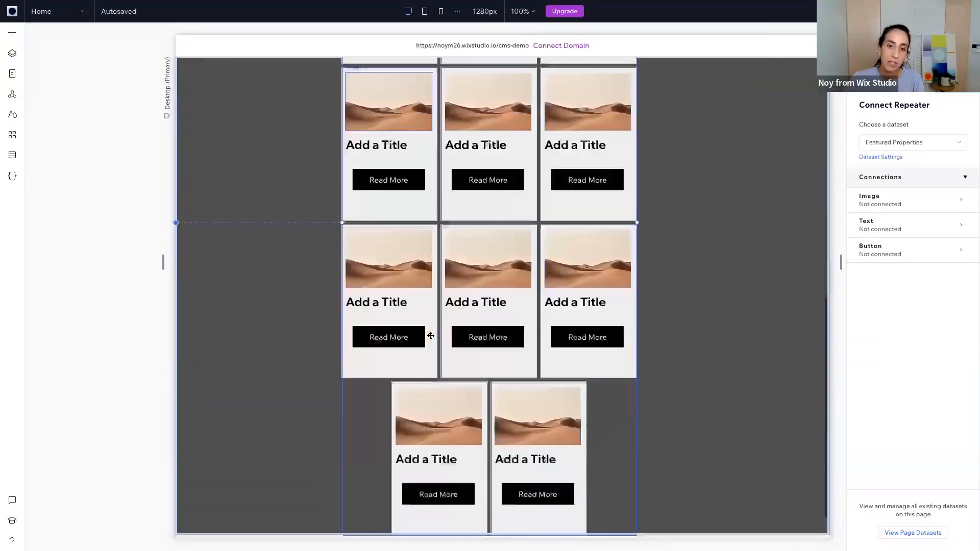
scroll(562, 322, up, 8)
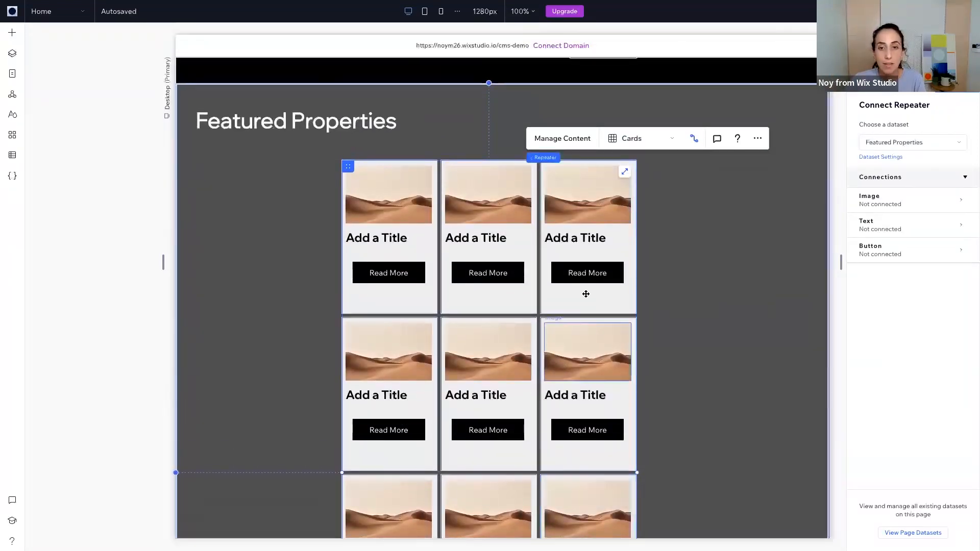
scroll(582, 296, up, 1)
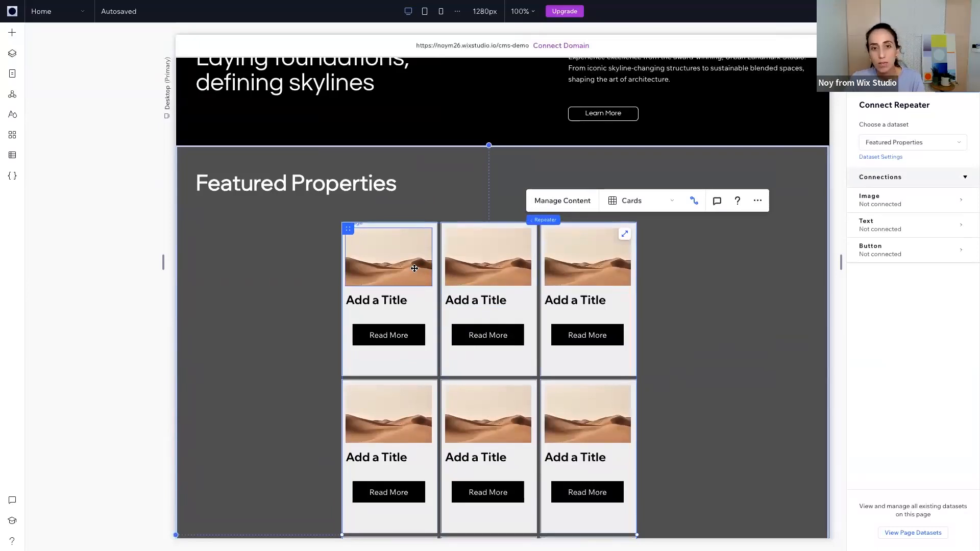
click(414, 268)
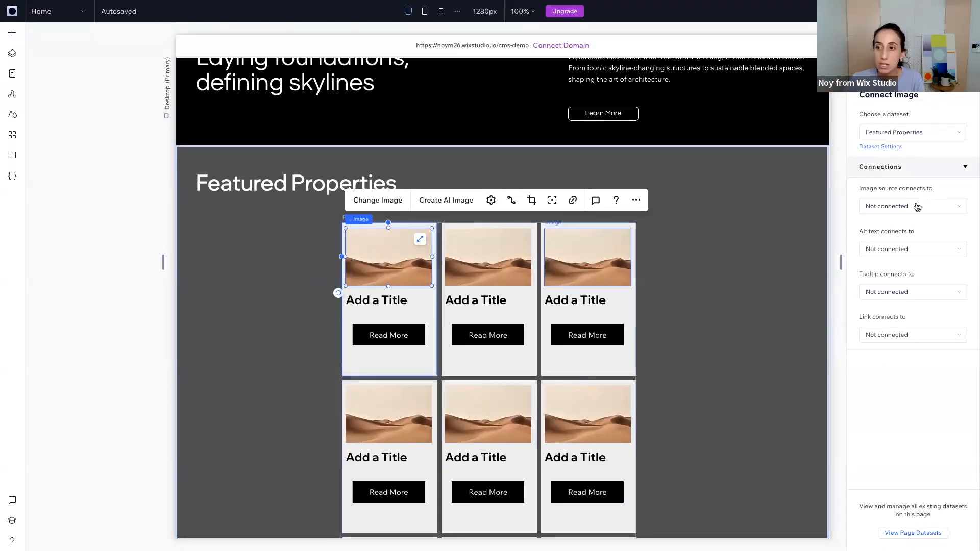
click(917, 207)
click(887, 411)
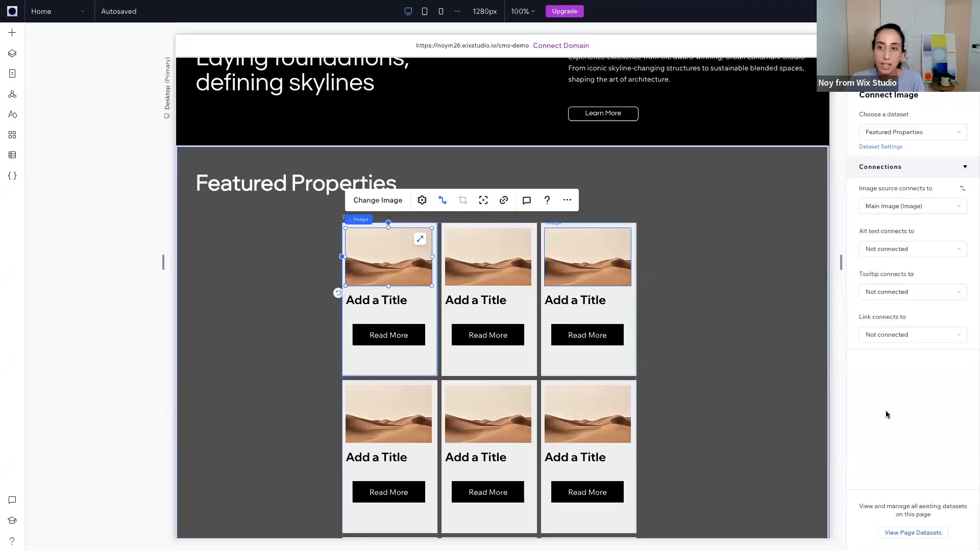
- Connect the card title to the Property Name field, reduce its text size, and align it just below the image
click(396, 306)
click(883, 209)
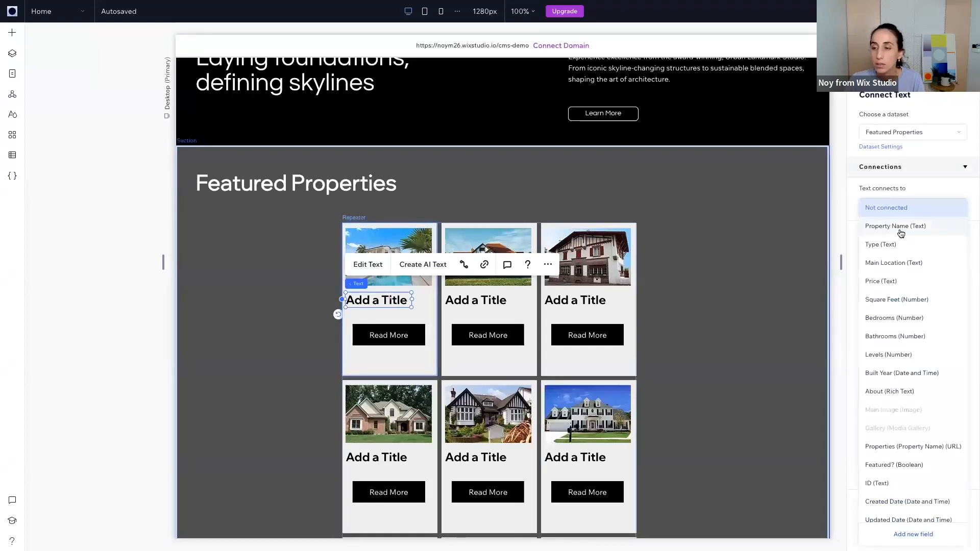
click(901, 232)
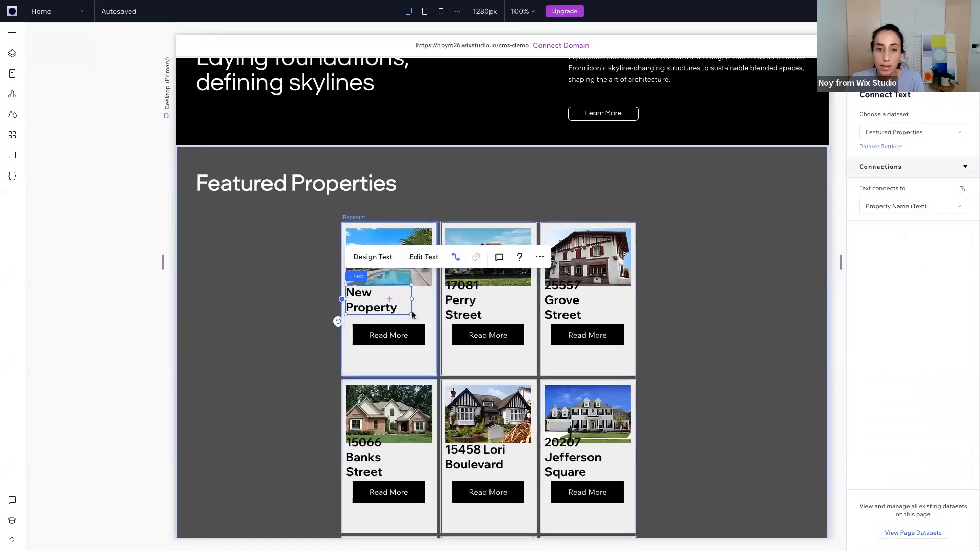
drag(412, 314, 374, 297)
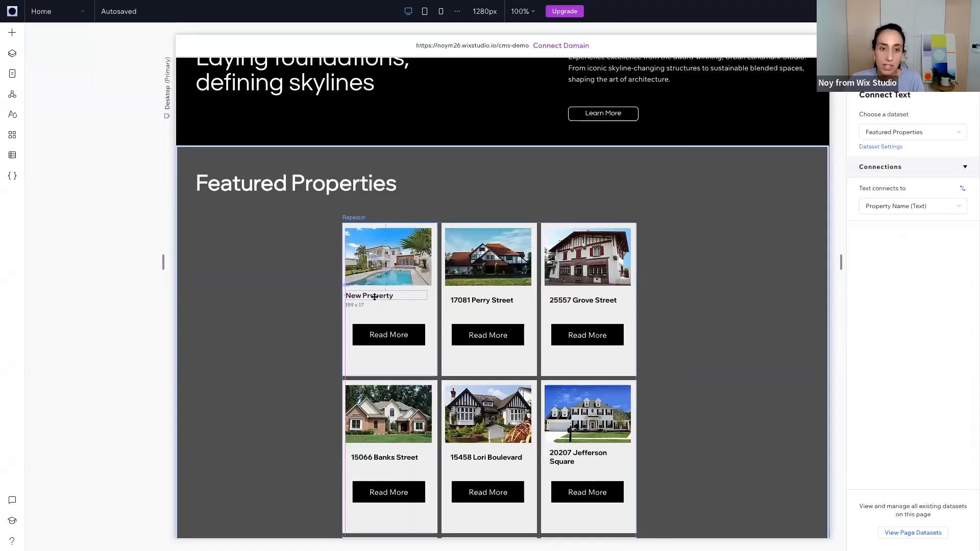
- Connect the Read More button's click action to the Properties (Item) dynamic page
click(409, 333)
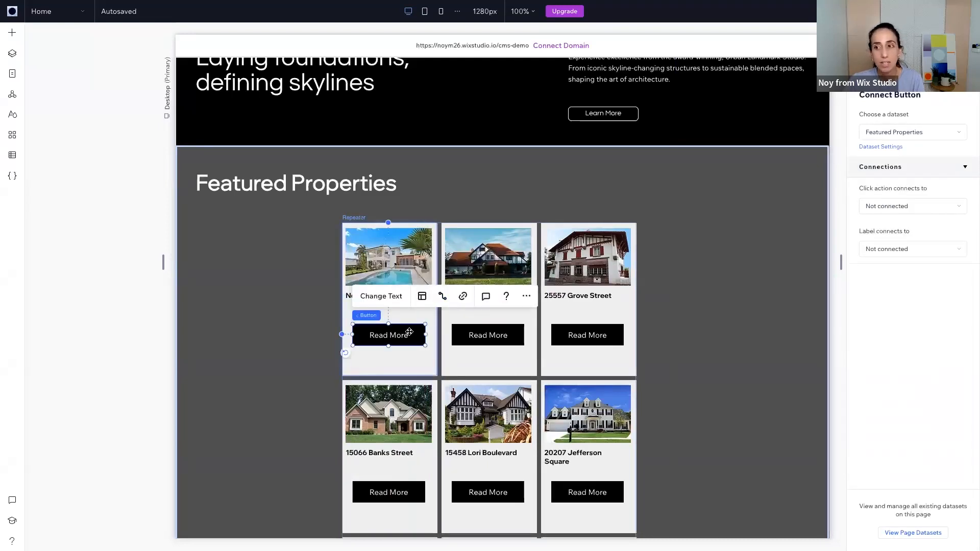
click(900, 206)
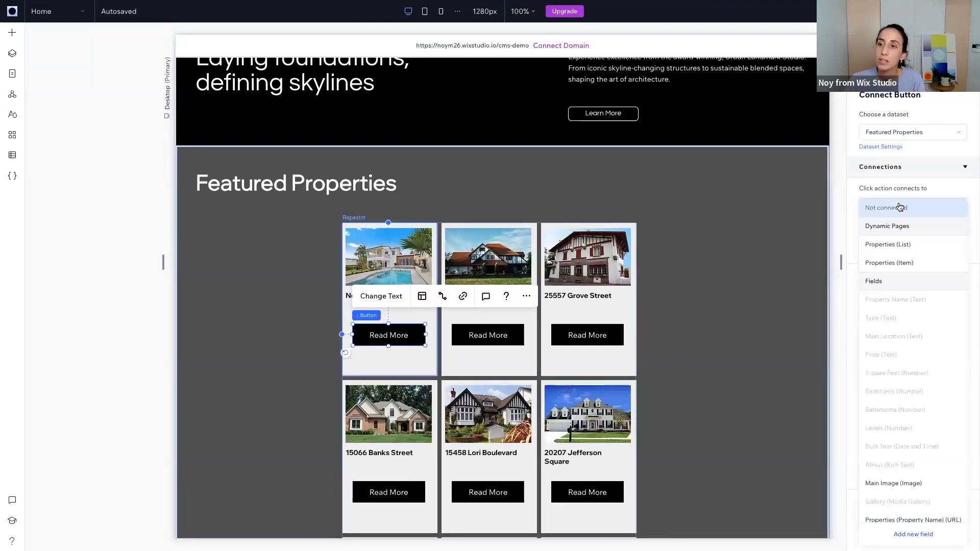
click(904, 264)
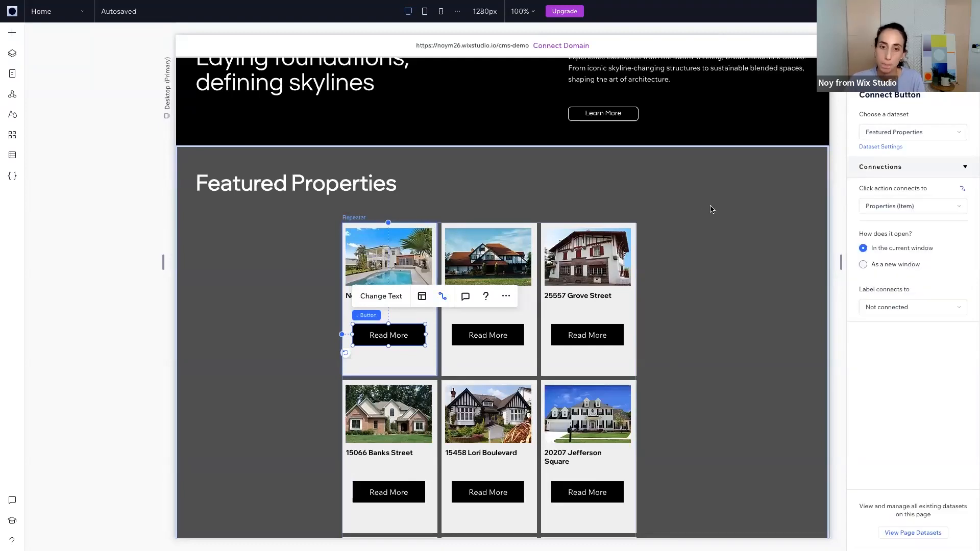
click(694, 208)
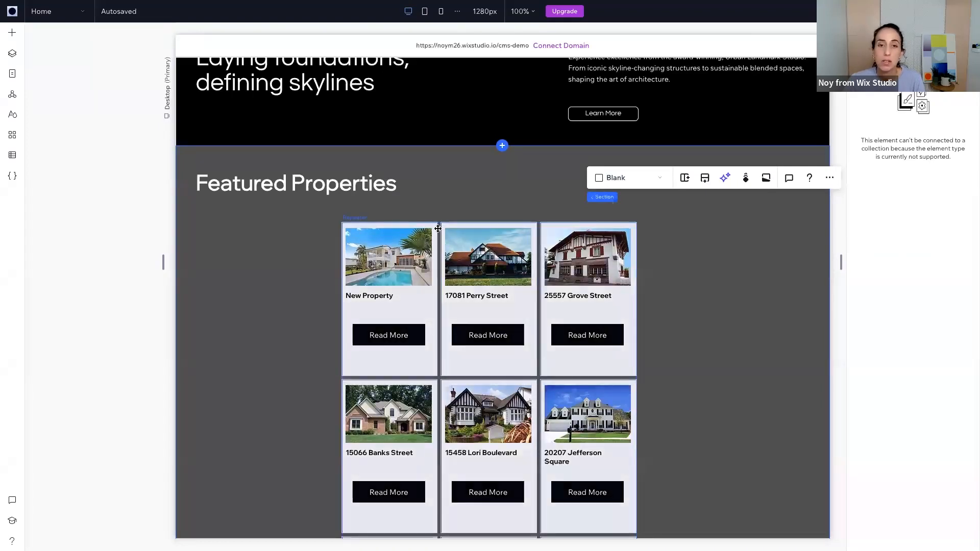
- Filter the Featured Properties dataset to items whose Featured? field is True
scroll(427, 365, down, 4)
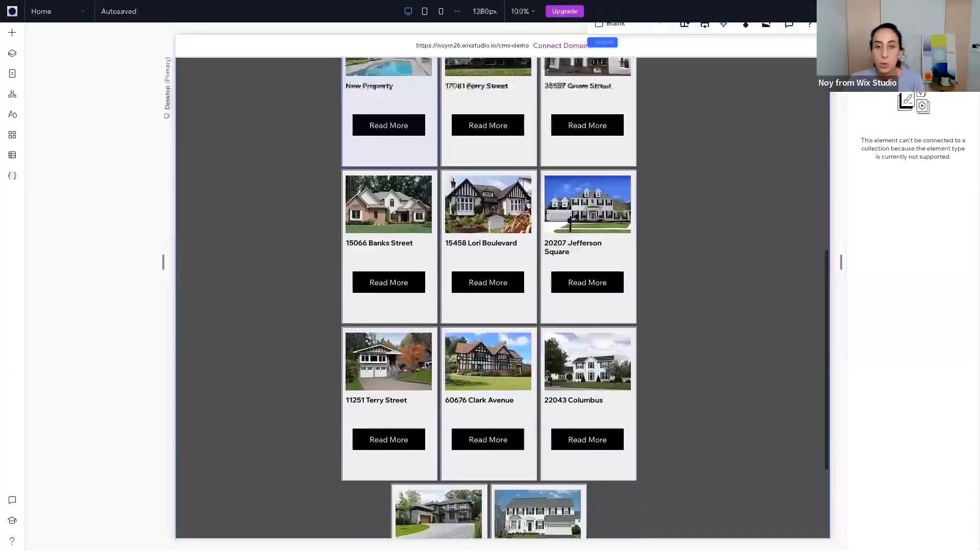
scroll(427, 365, up, 5)
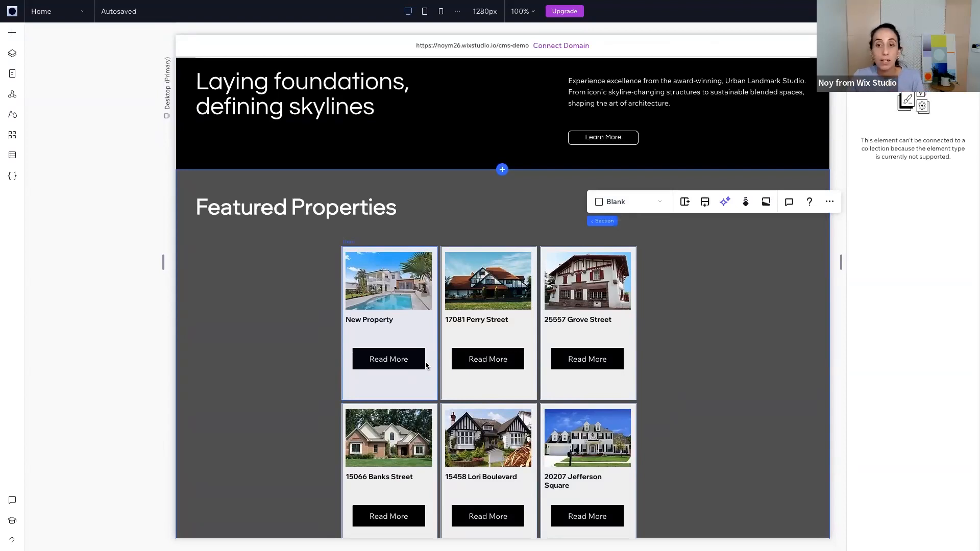
click(538, 260)
scroll(733, 381, up, 1)
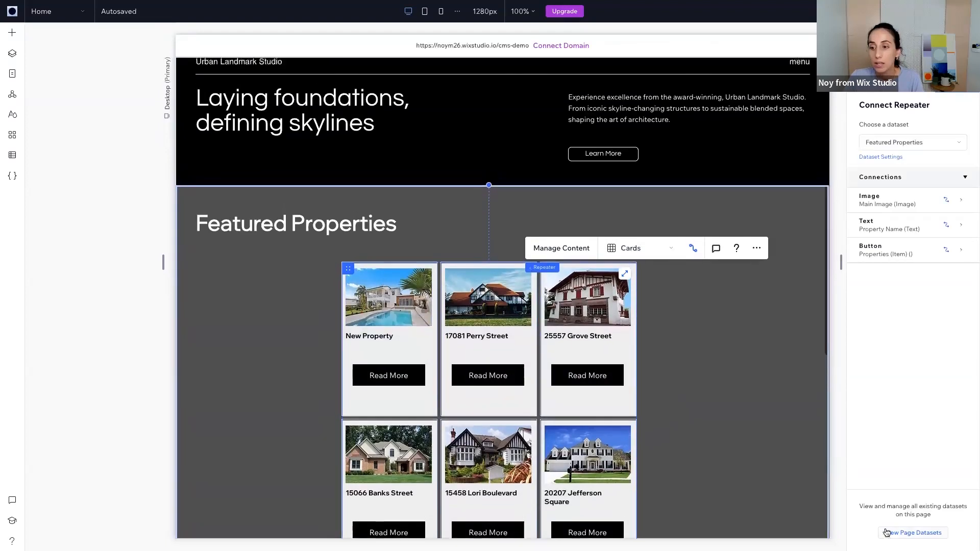
click(562, 307)
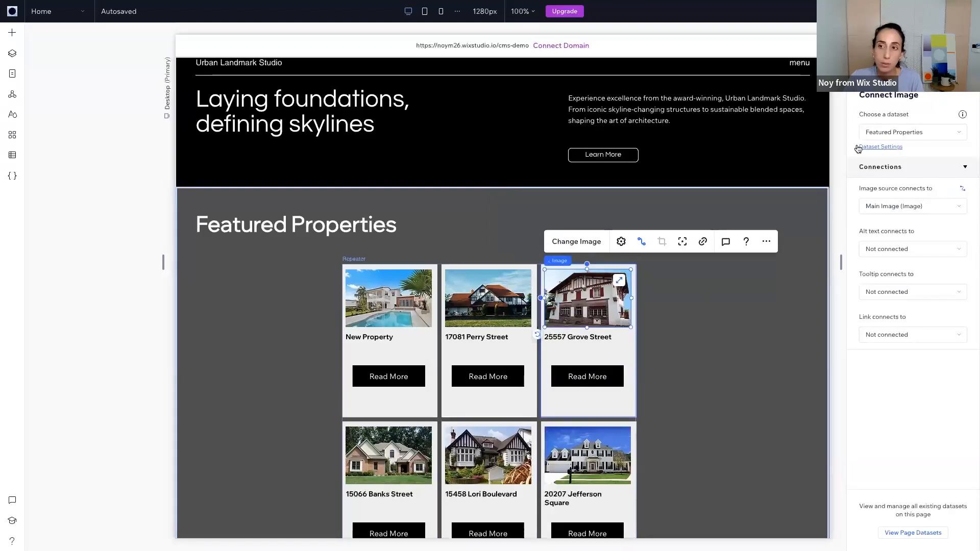
click(881, 147)
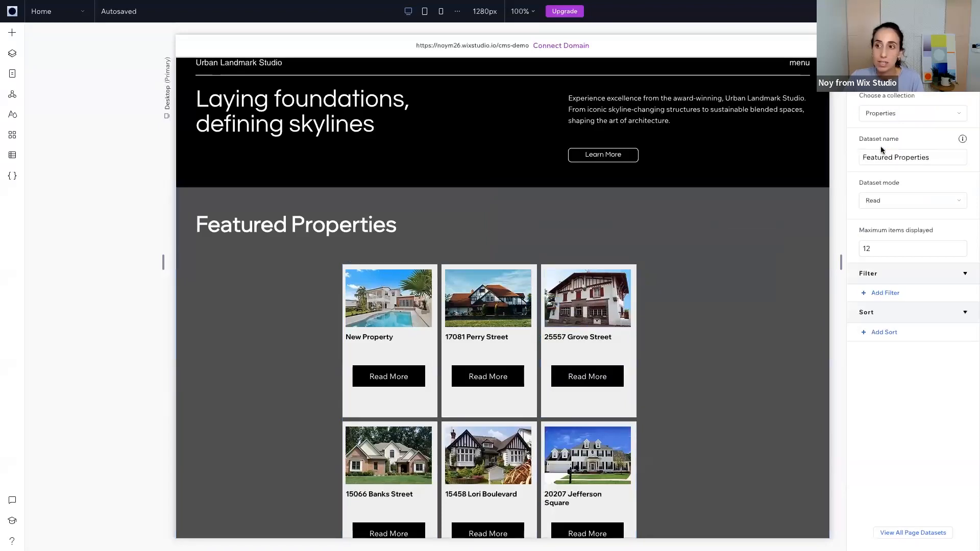
click(883, 294)
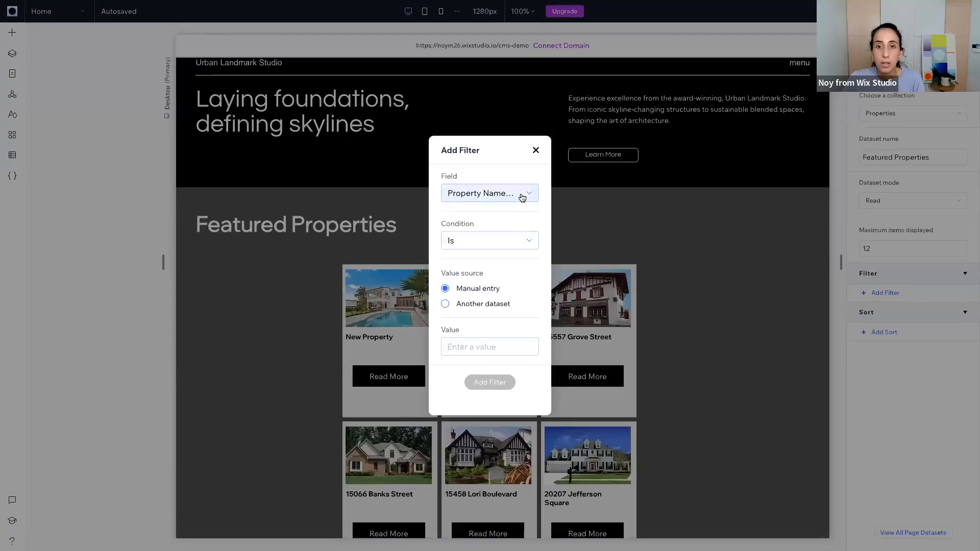
click(523, 199)
scroll(501, 281, down, 2)
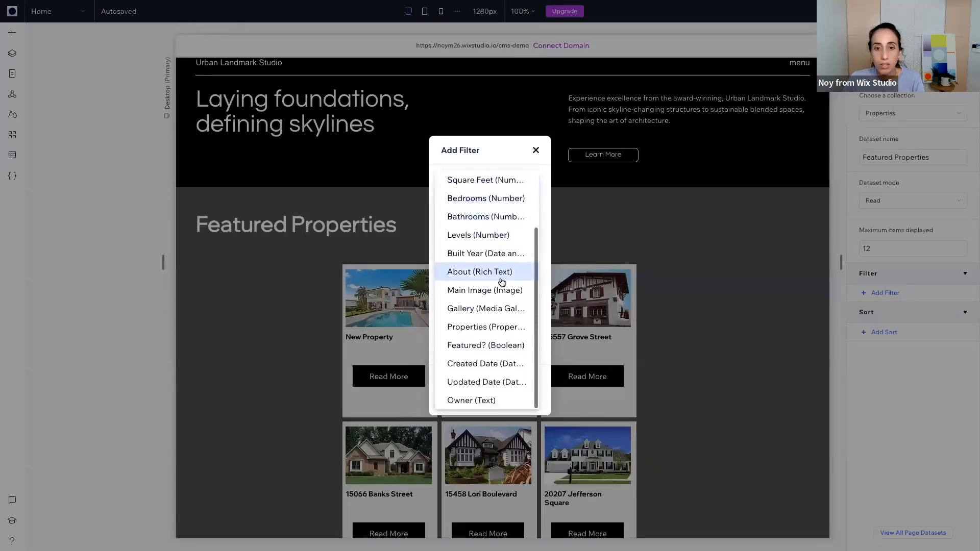
click(499, 346)
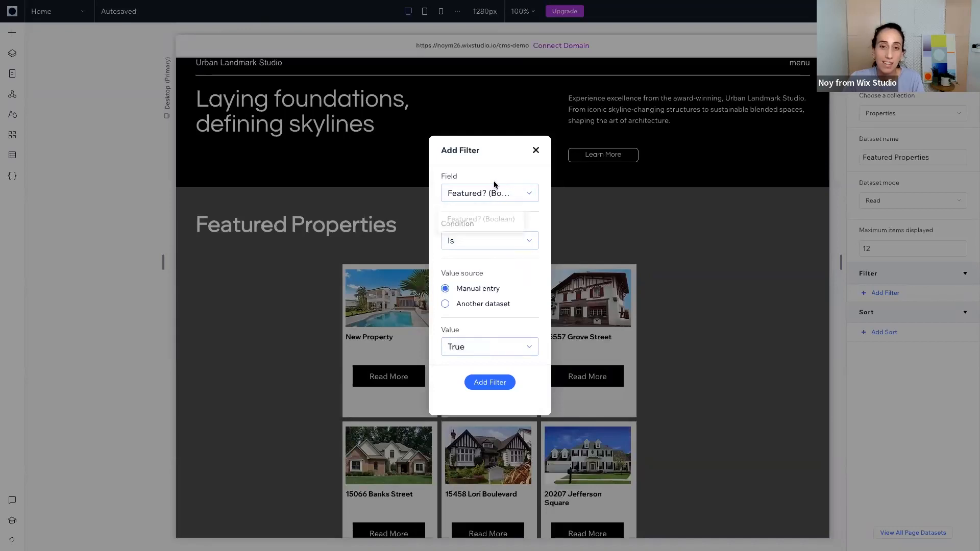
click(494, 388)
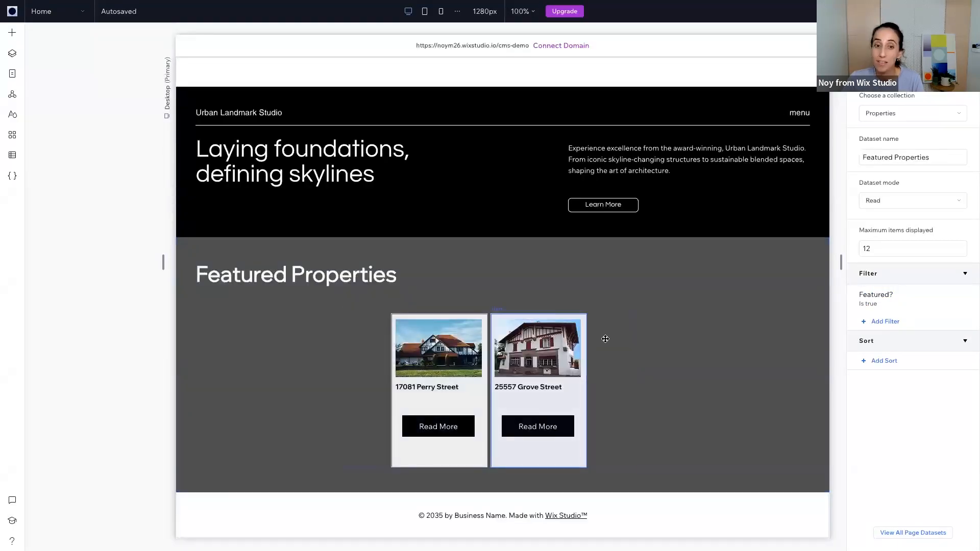
- Open the repeater's content in the Properties collection to check it, and close the repeater content settings
click(605, 339)
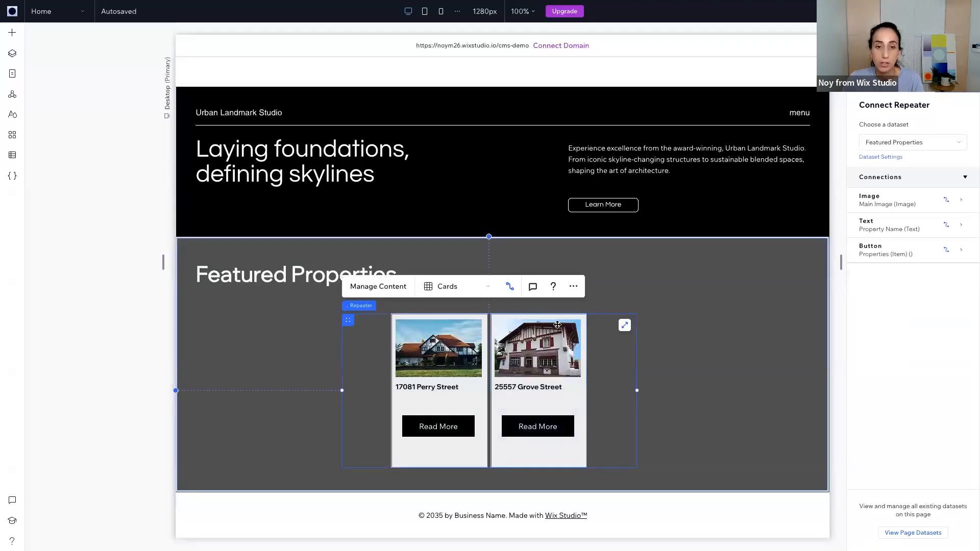
click(379, 287)
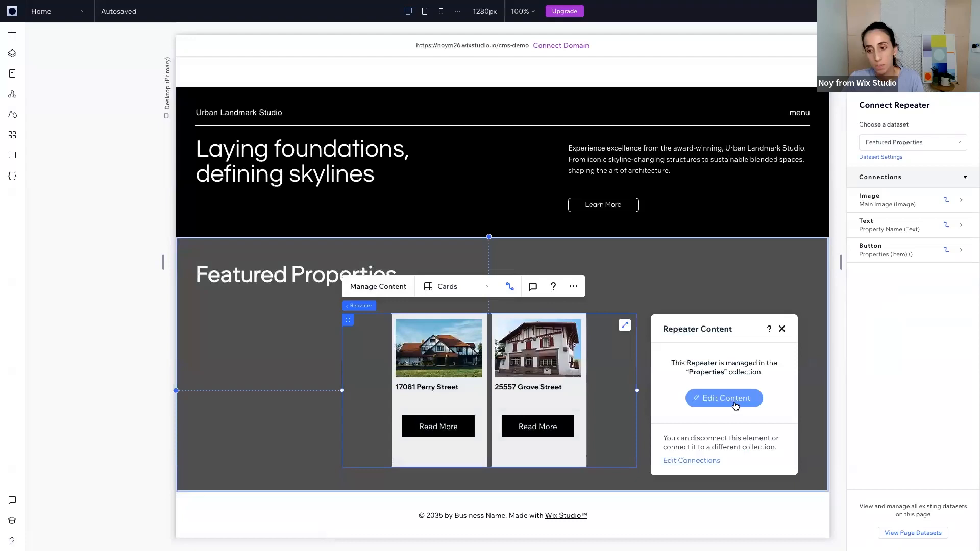
click(735, 403)
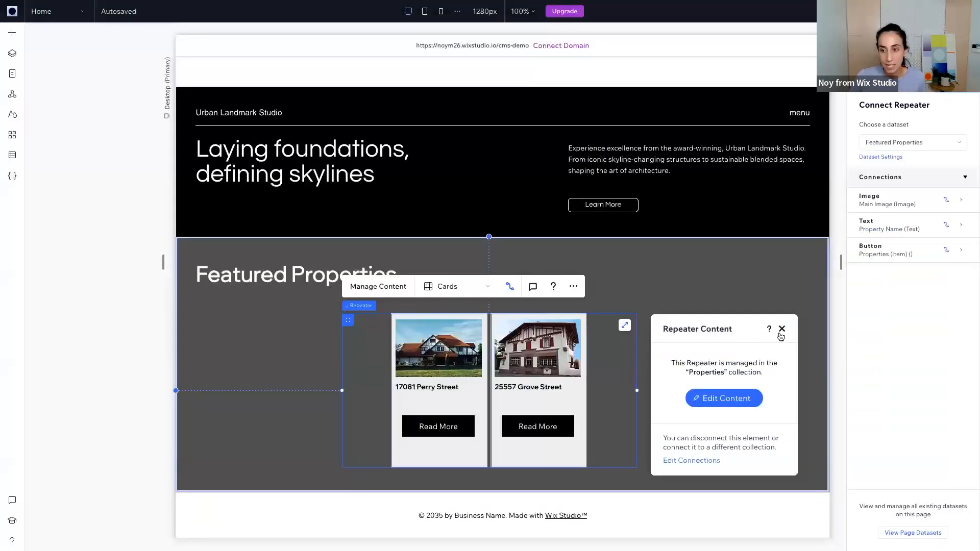
click(781, 330)
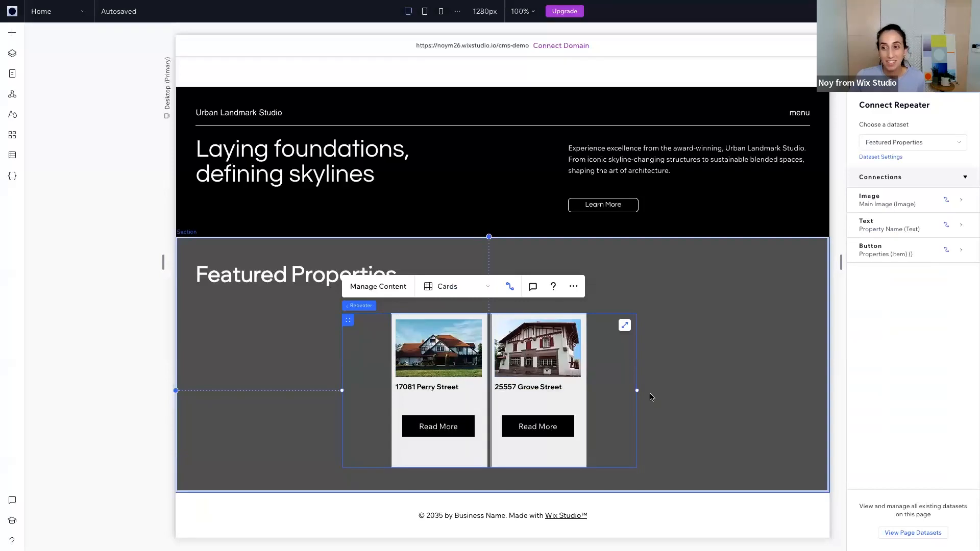
- Switch to the site's dashboard and open the Properties collection in its CMS
scroll(291, 217, up, 3)
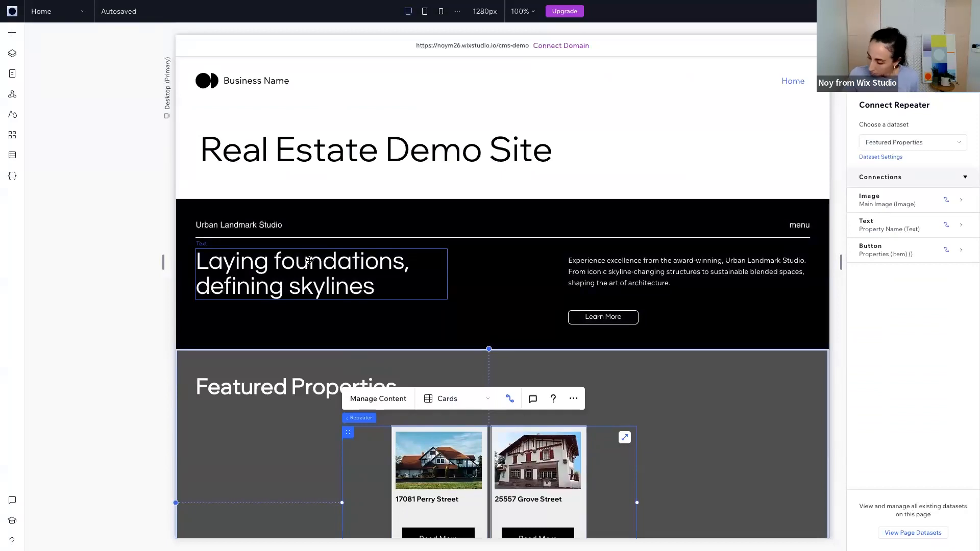
click(74, 237)
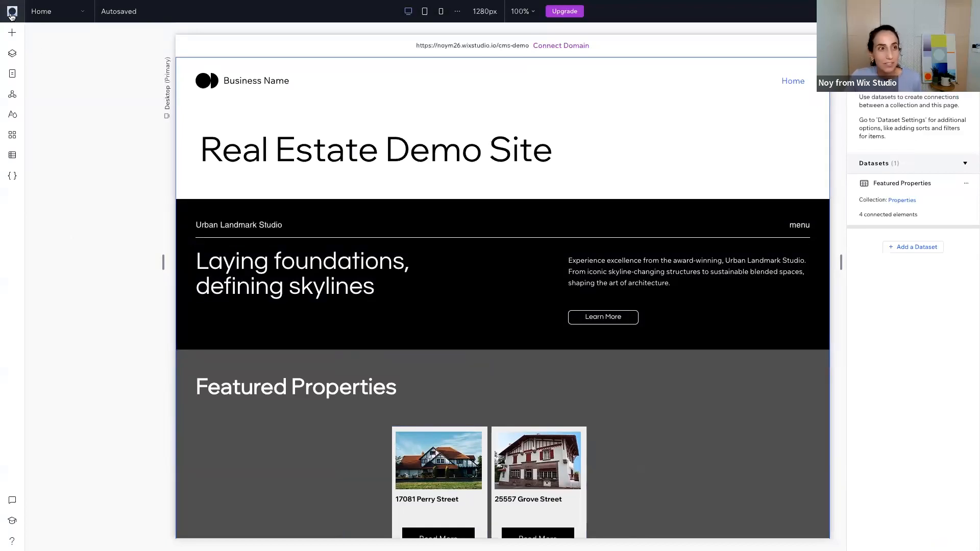
click(43, 12)
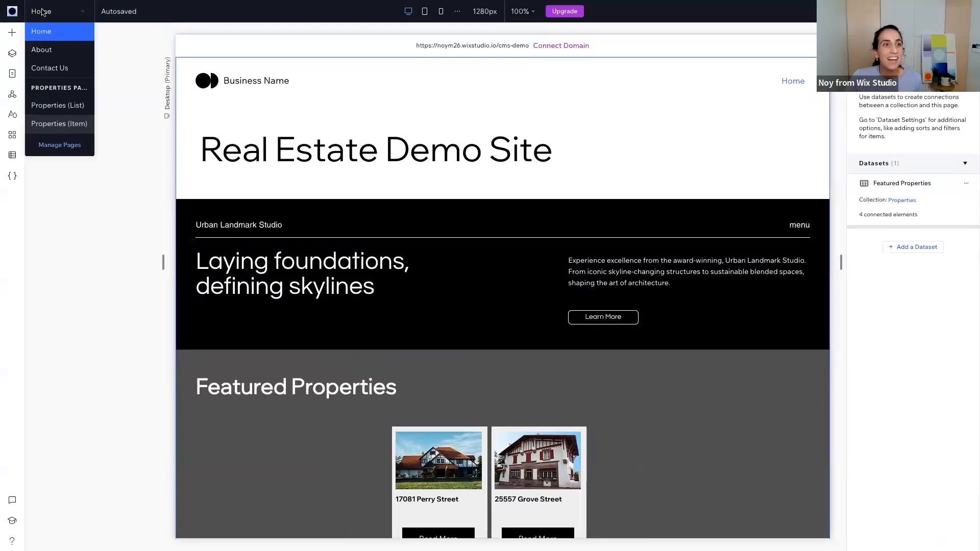
click(10, 14)
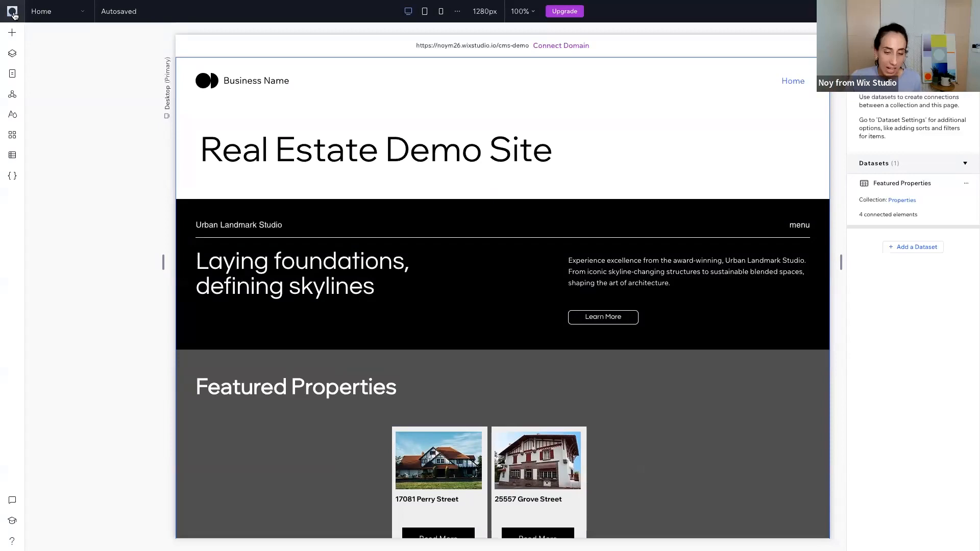
click(14, 15)
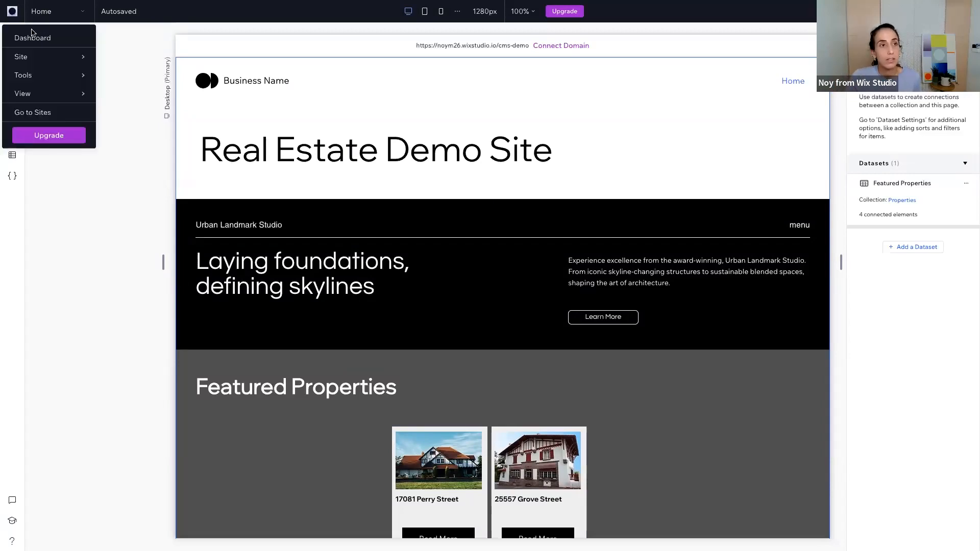
click(36, 37)
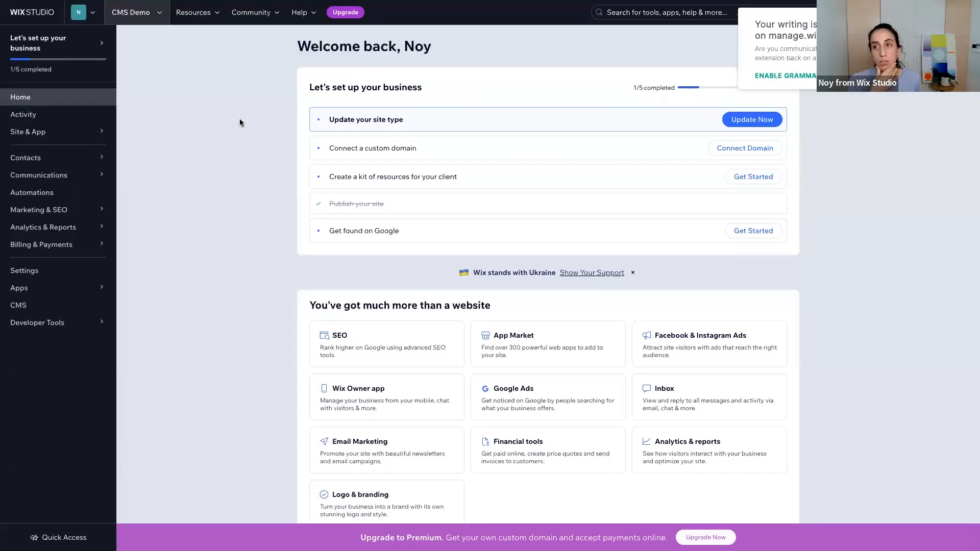
click(30, 309)
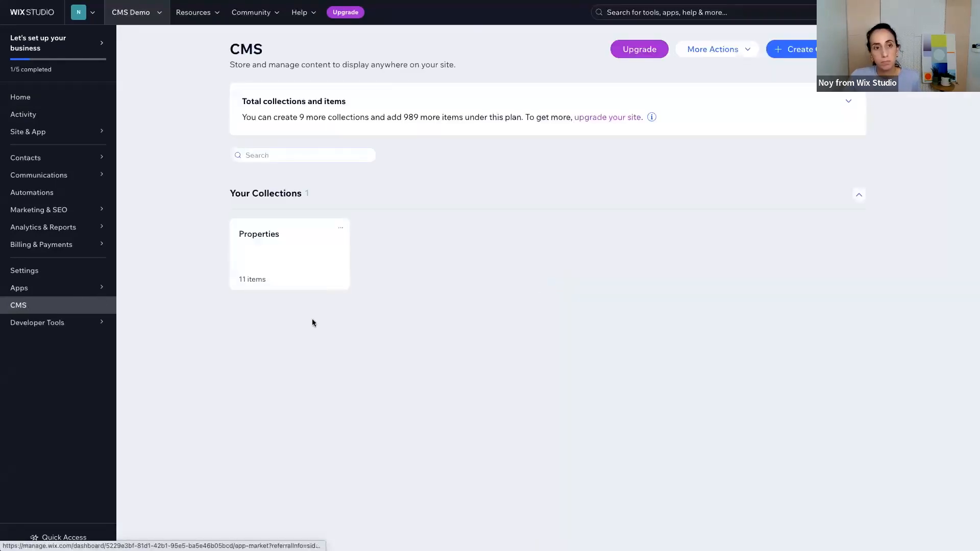
click(299, 267)
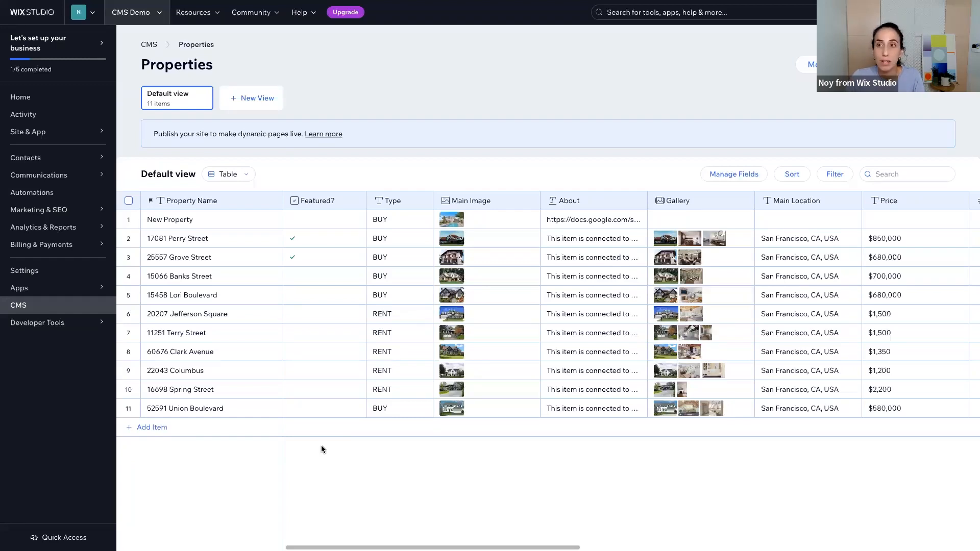
- Display the Properties collection in the Gallery layout and open the second property item to review its fields
click(237, 175)
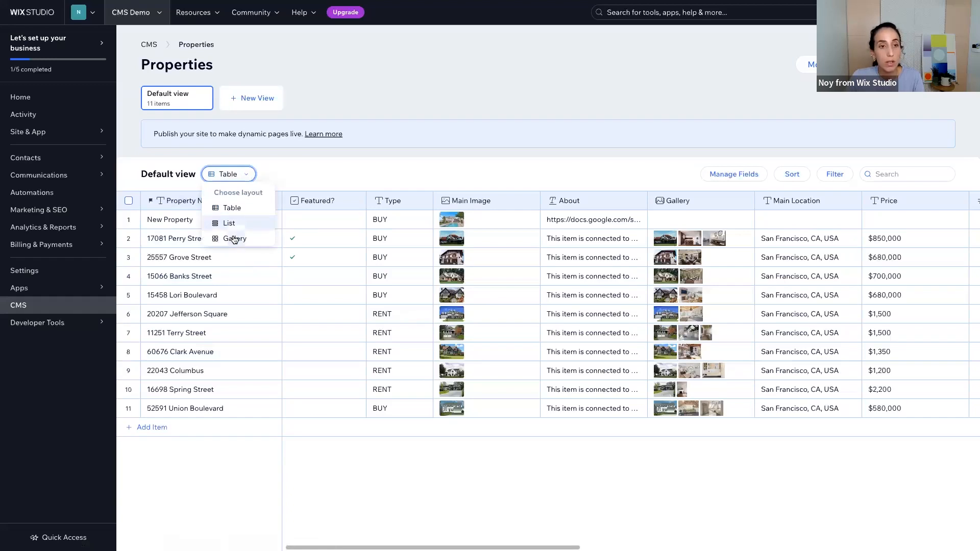
click(235, 239)
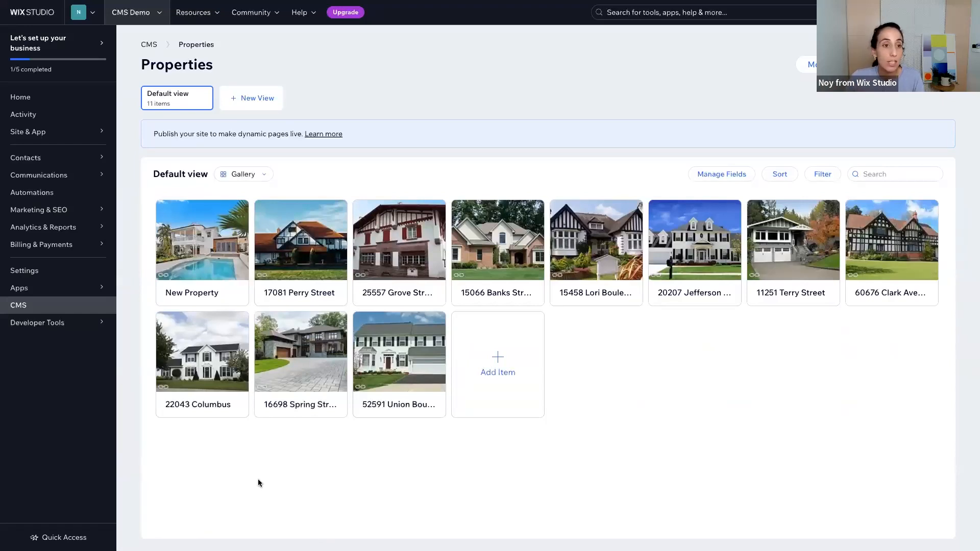
click(281, 241)
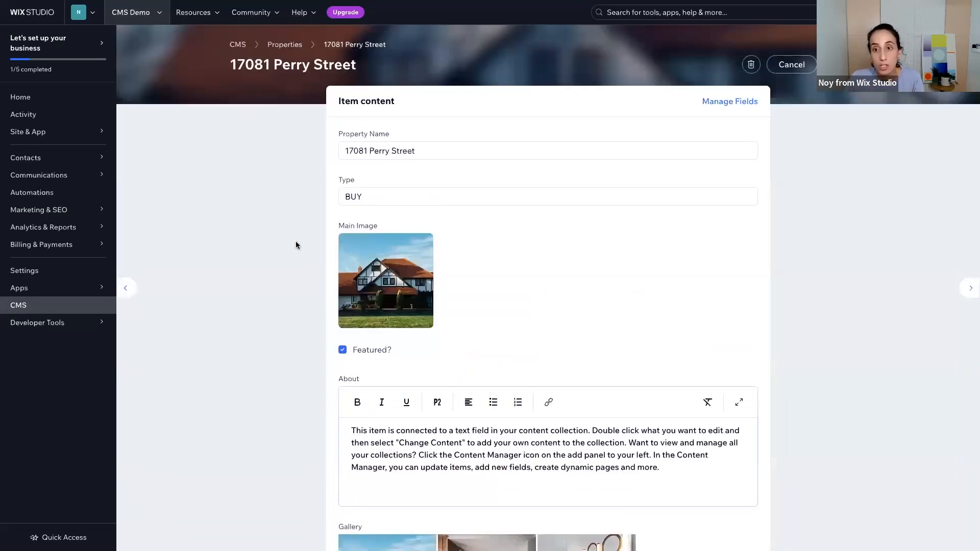
scroll(536, 239, down, 3)
scroll(536, 240, down, 7)
scroll(536, 240, up, 10)
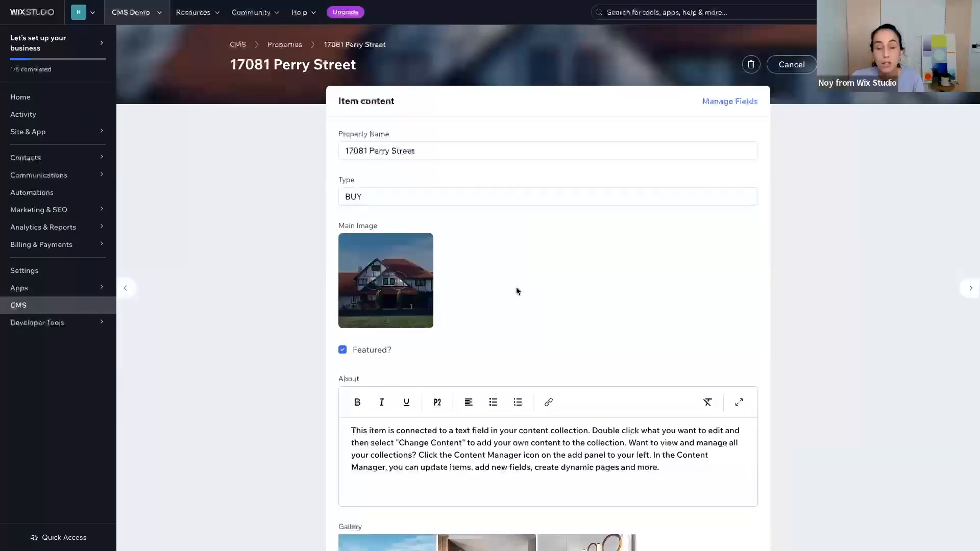
- Move the Main Image field above Property Name in the item's field order, keeping the Type field shown
click(723, 102)
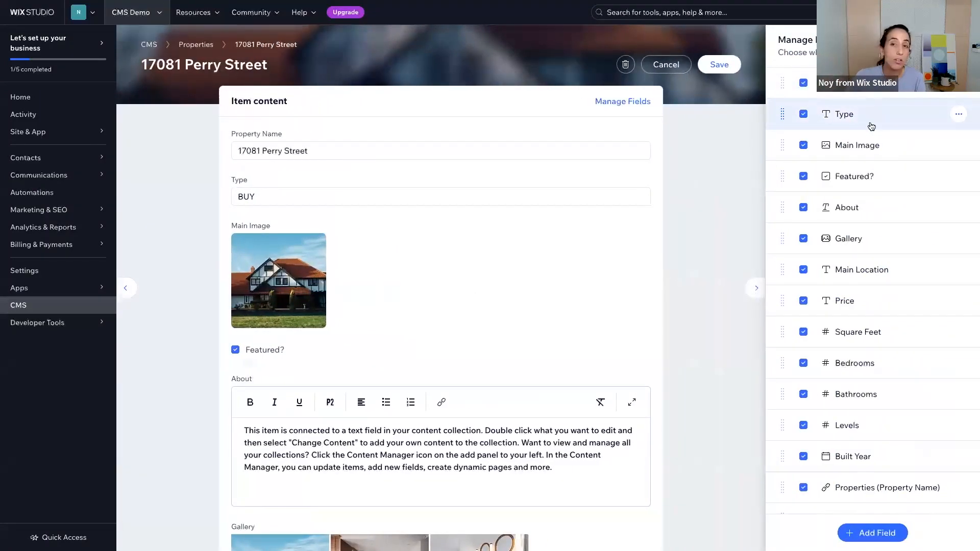
drag(883, 146, 867, 84)
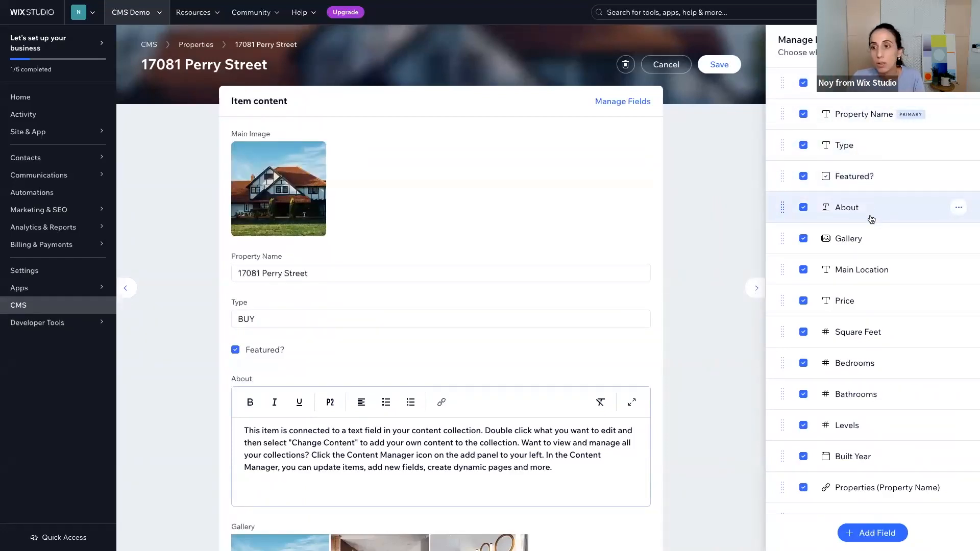
click(803, 147)
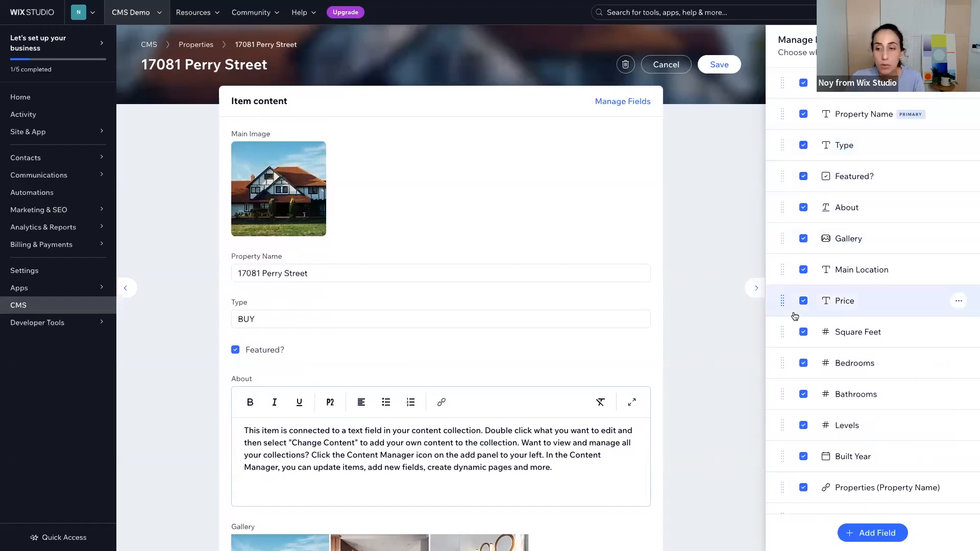
click(803, 146)
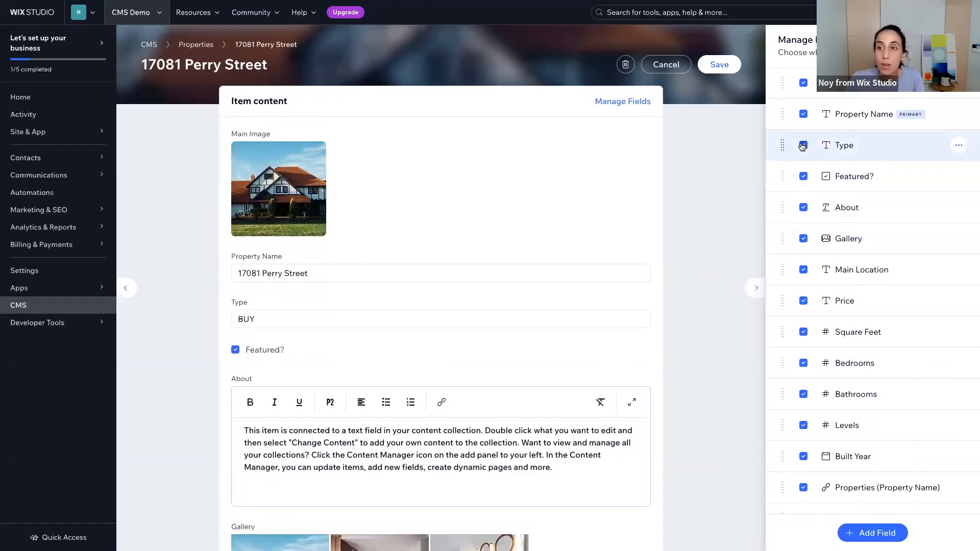
- Add the help text "Mark if you want it to appear on your home page" to the Featured? field
click(959, 177)
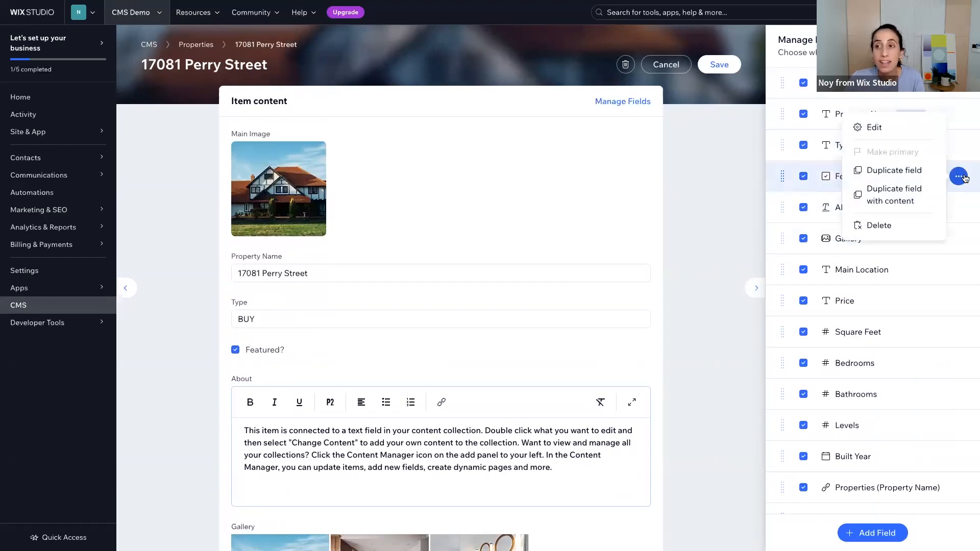
click(897, 129)
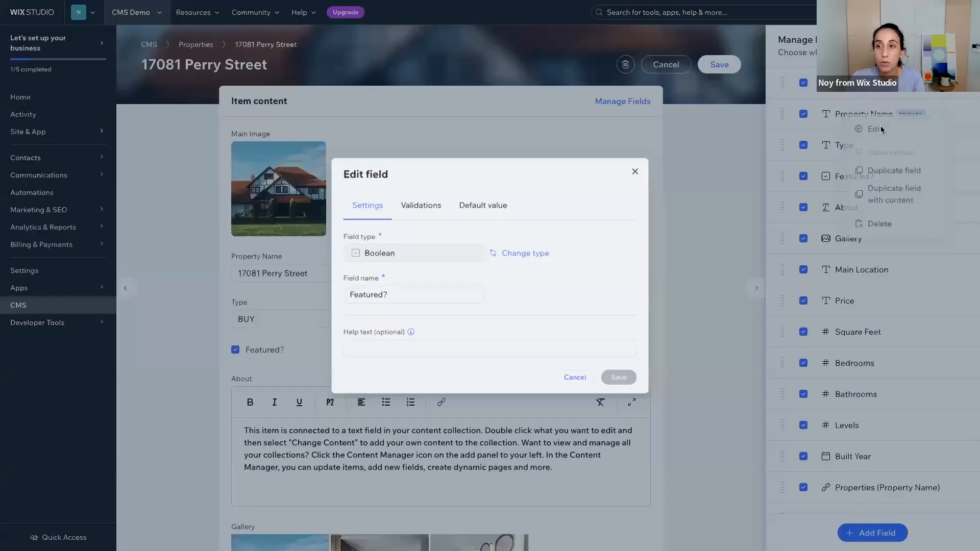
click(372, 344)
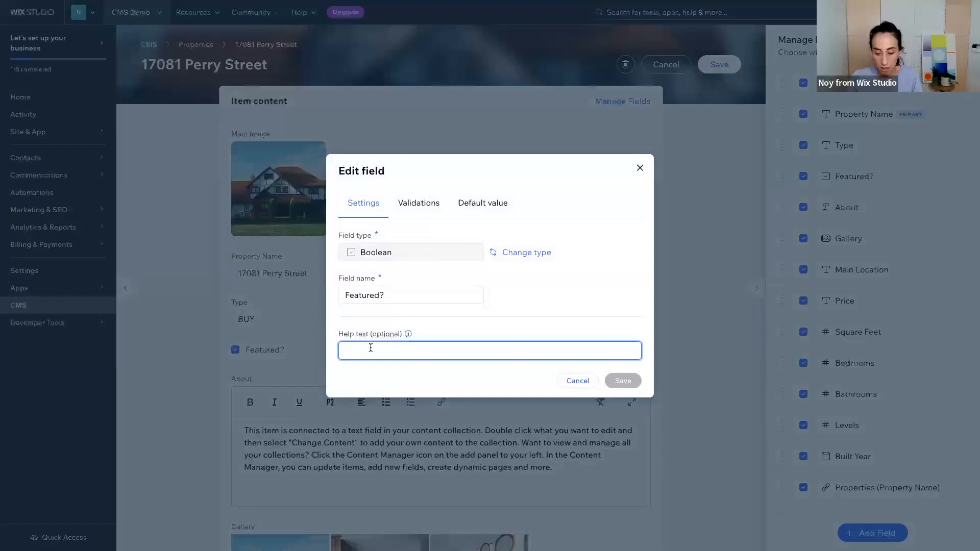
text(Mark o)
key(BackSpace)
text(if you want oi)
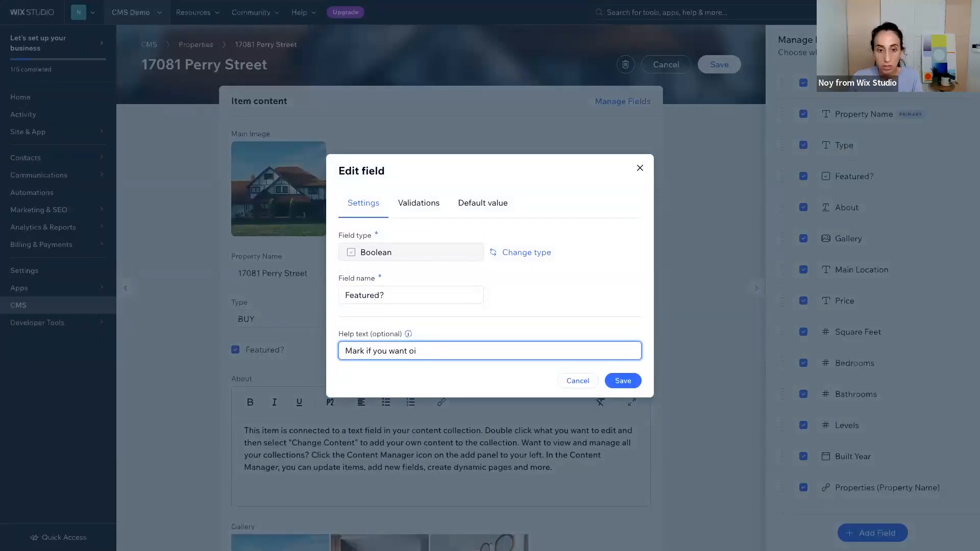
text(it to appear on your home page)
click(630, 387)
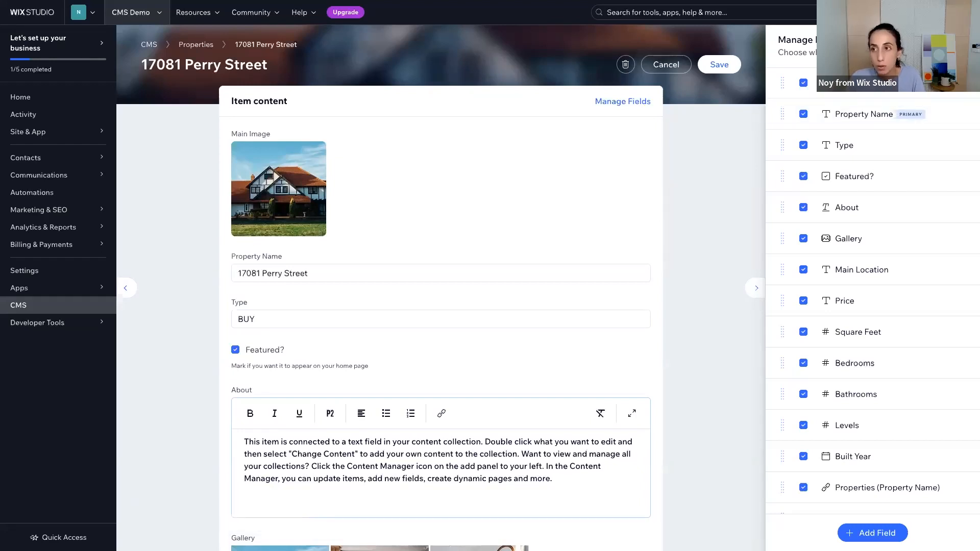
- Leave the property item and display the Properties collection in the List layout
click(550, 169)
click(303, 46)
click(243, 174)
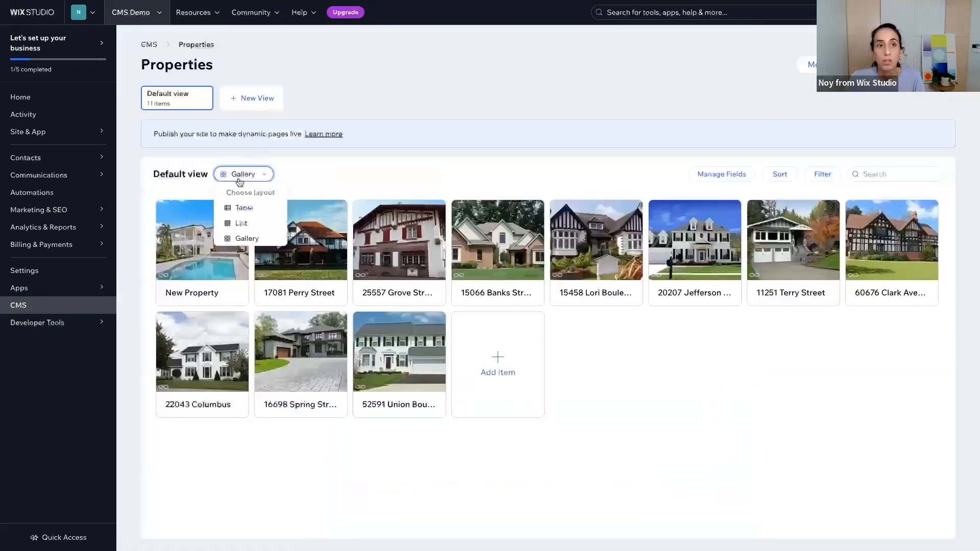
click(241, 224)
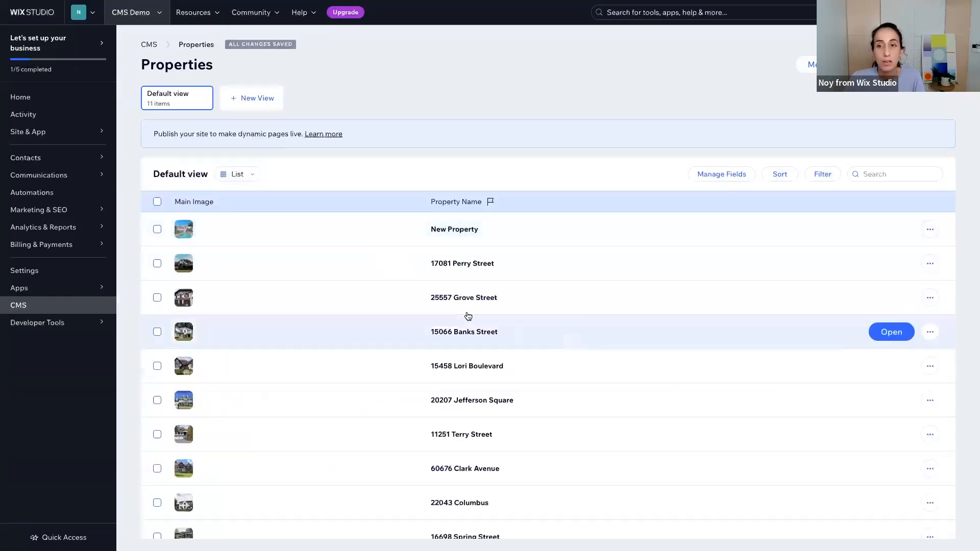
- Show the Type and Price fields in the Properties list alongside Main Image and Property Name, keeping the ID field hidden
click(745, 178)
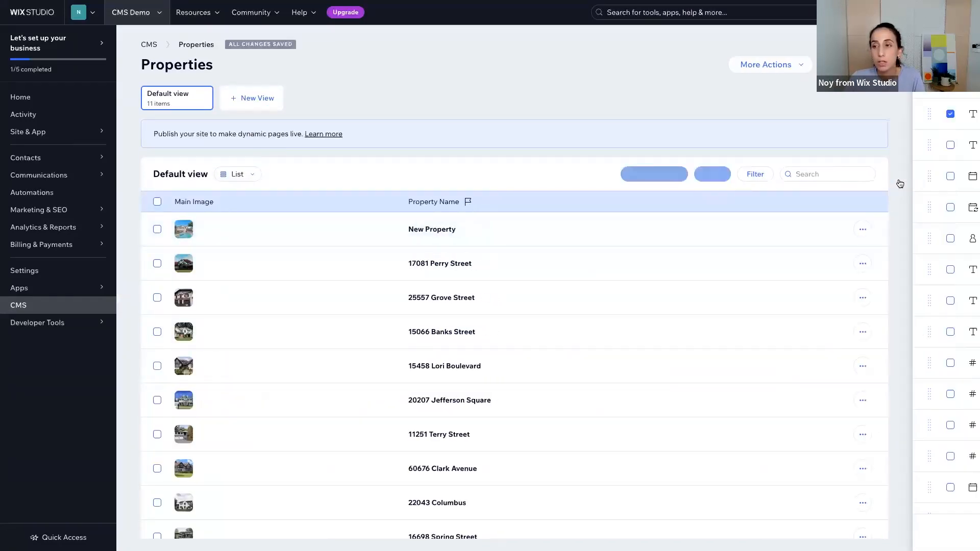
click(803, 147)
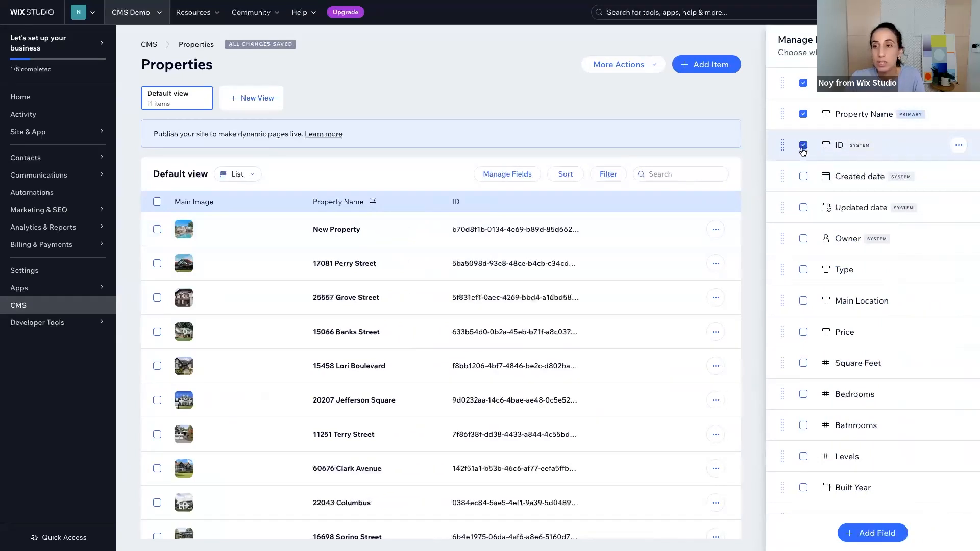
click(803, 147)
click(799, 273)
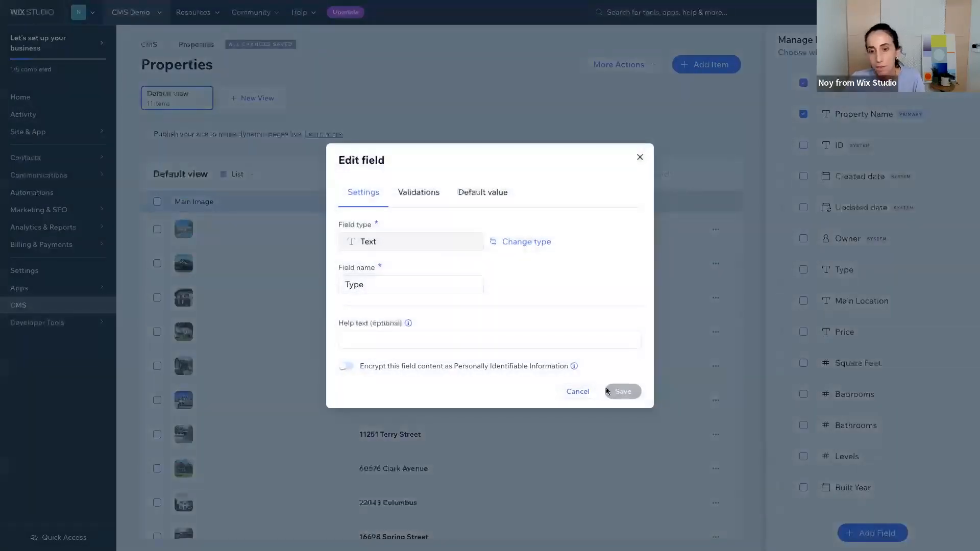
click(577, 390)
click(803, 271)
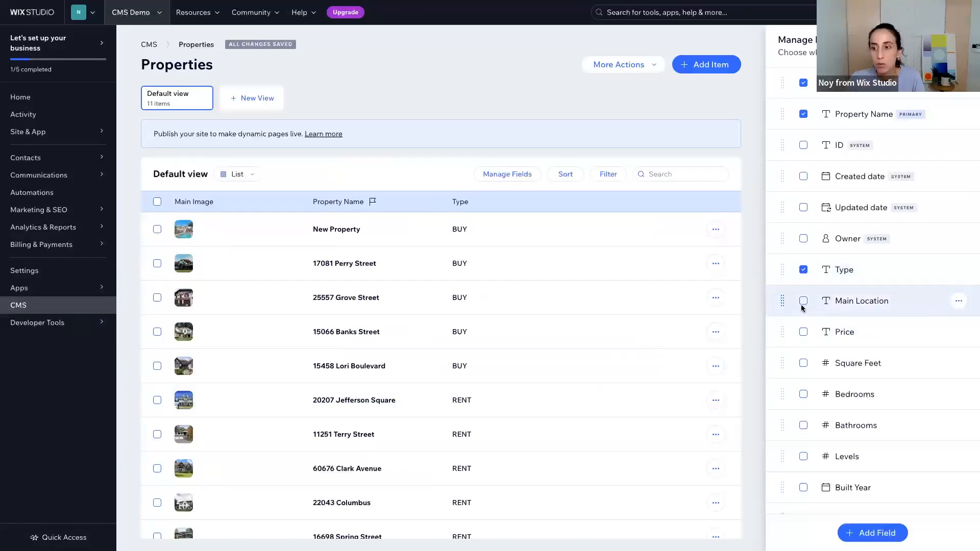
click(809, 332)
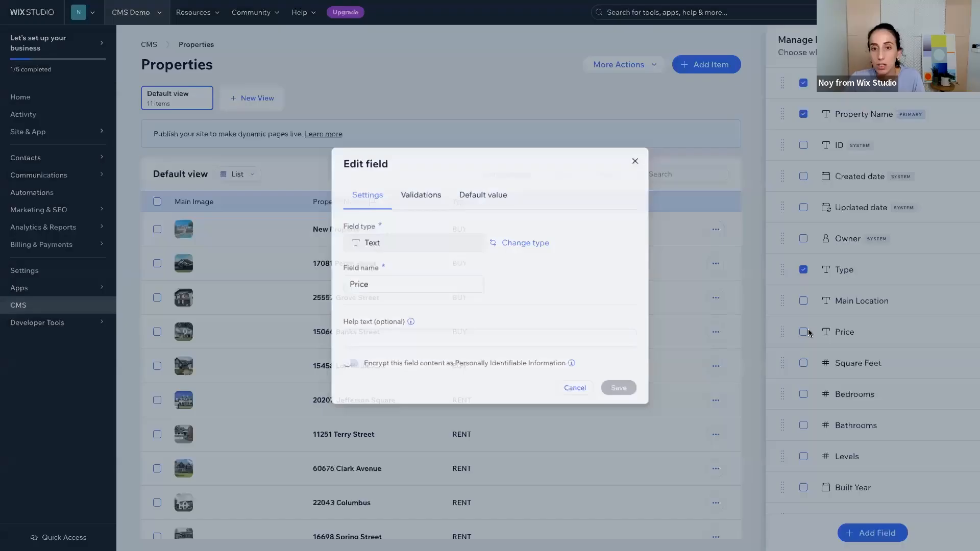
click(575, 387)
click(803, 332)
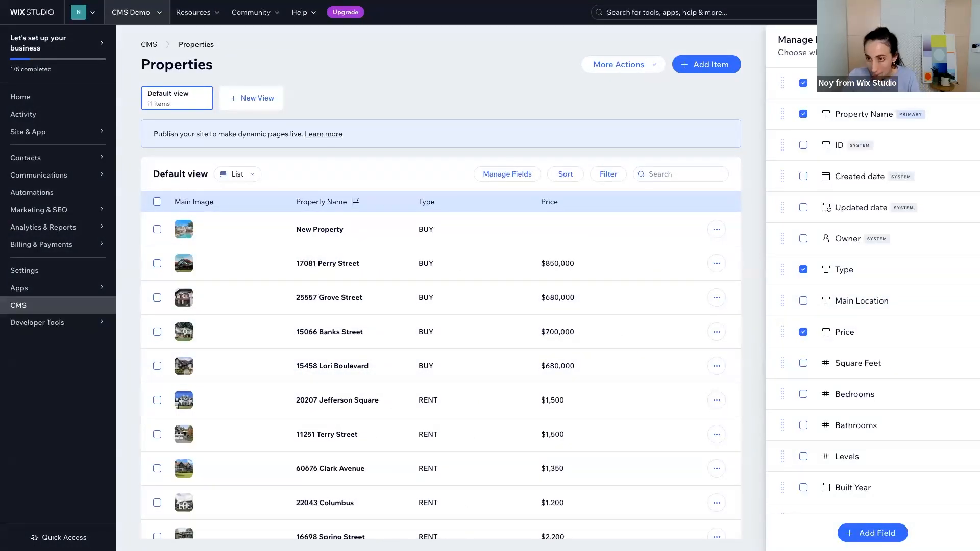
click(964, 39)
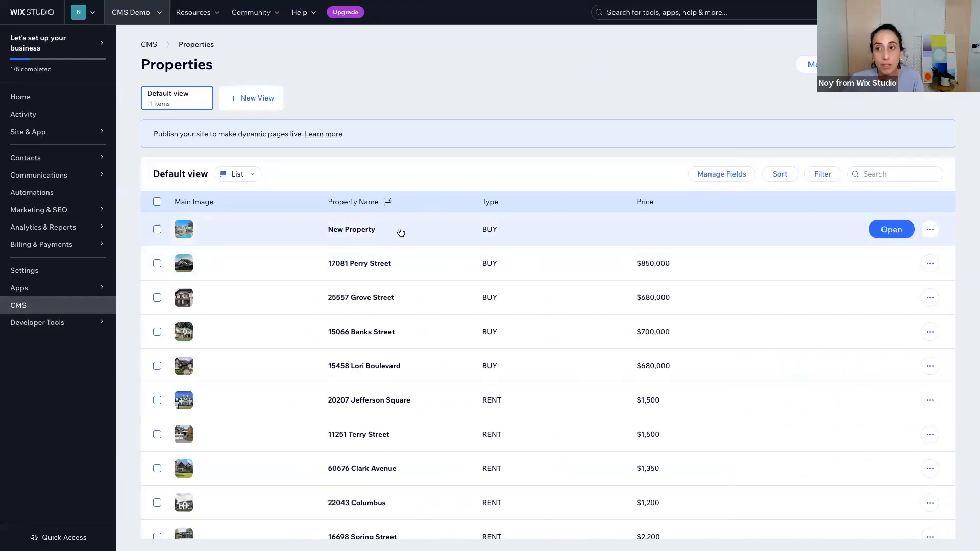
- Switch the Properties collection to the Table layout and mark the New Property item as Featured
click(239, 174)
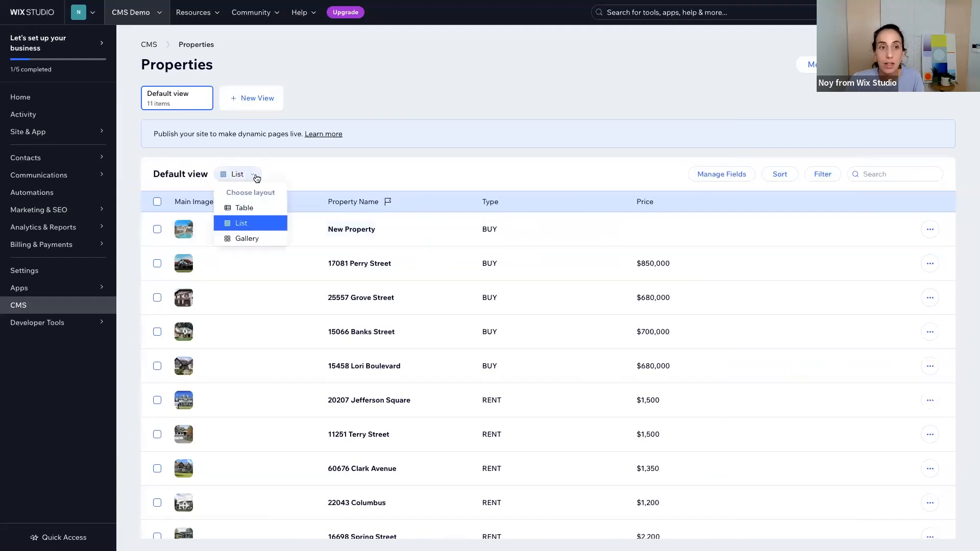
click(250, 209)
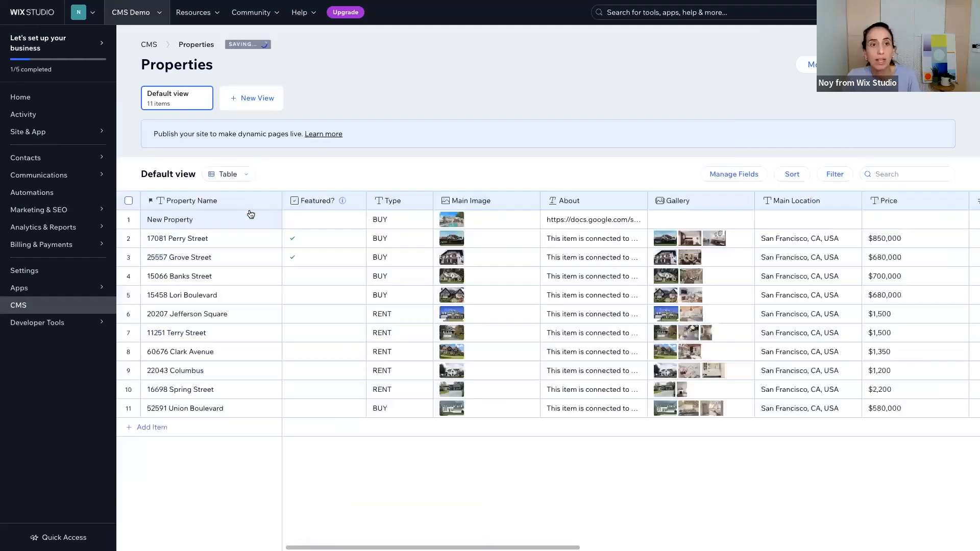
click(293, 220)
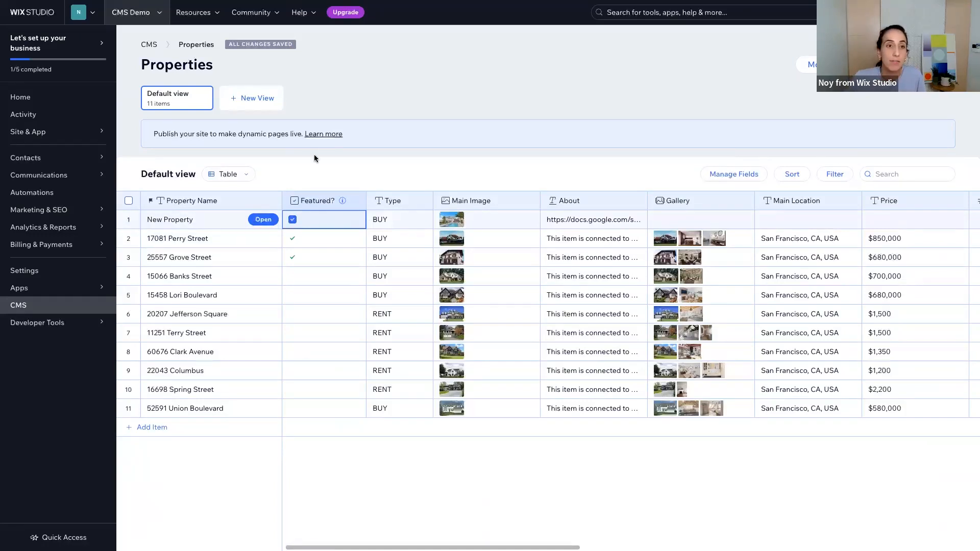
click(325, 162)
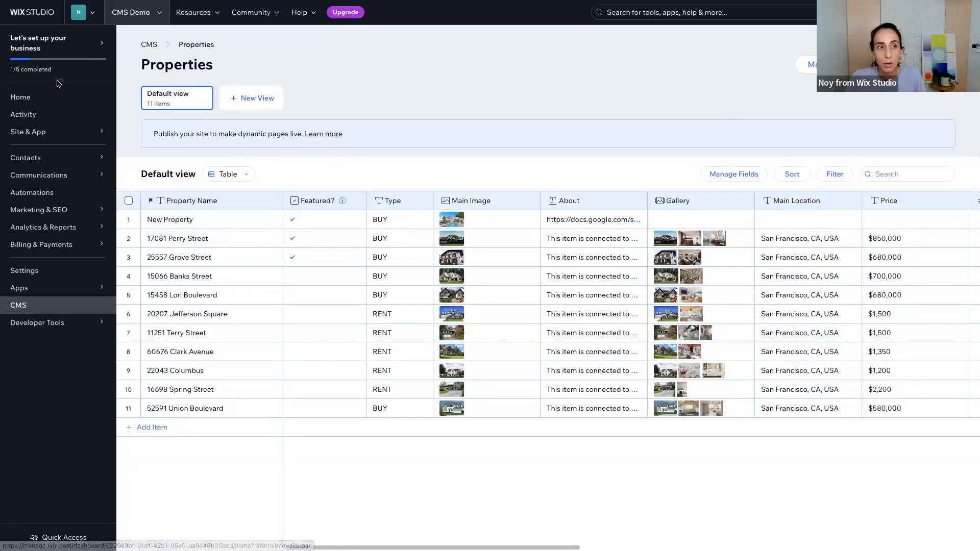
- Return to the dashboard home and open the site in the editor to check the Featured Properties section on Home
click(45, 98)
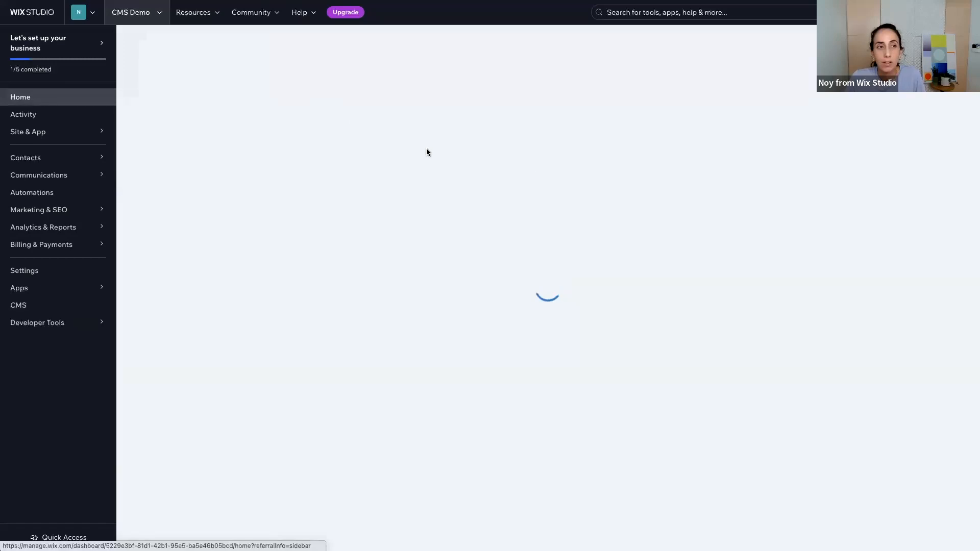
click(758, 45)
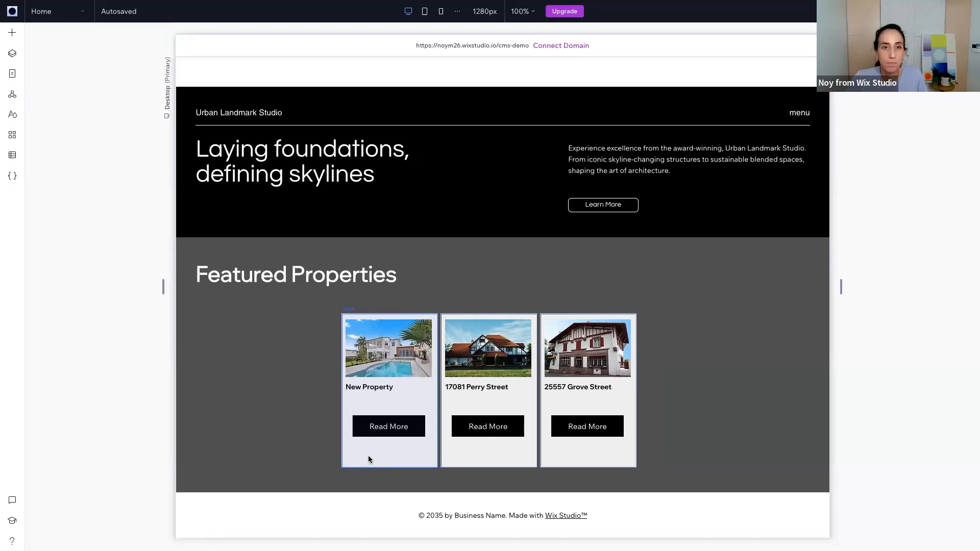
key(ctrl+Right)
key(ctrl+Right)
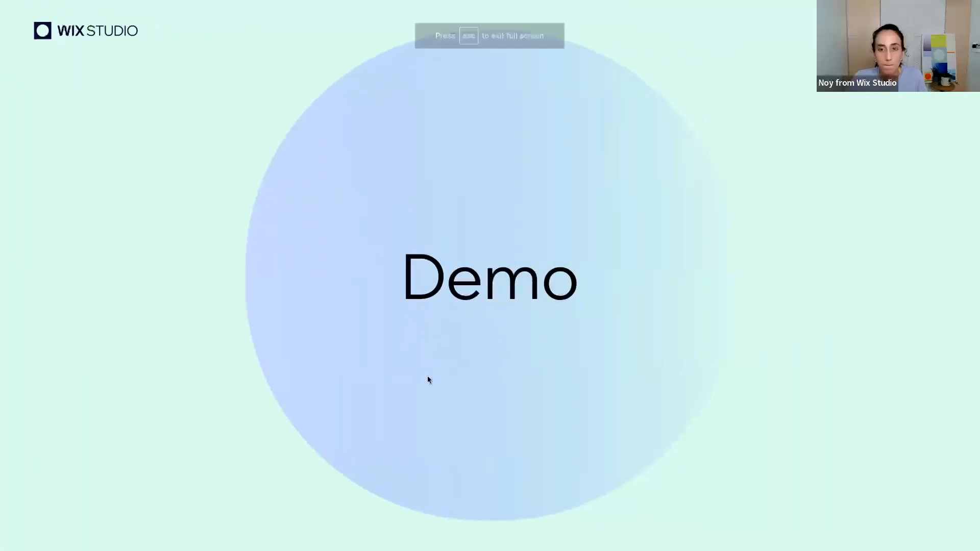
key(Right)
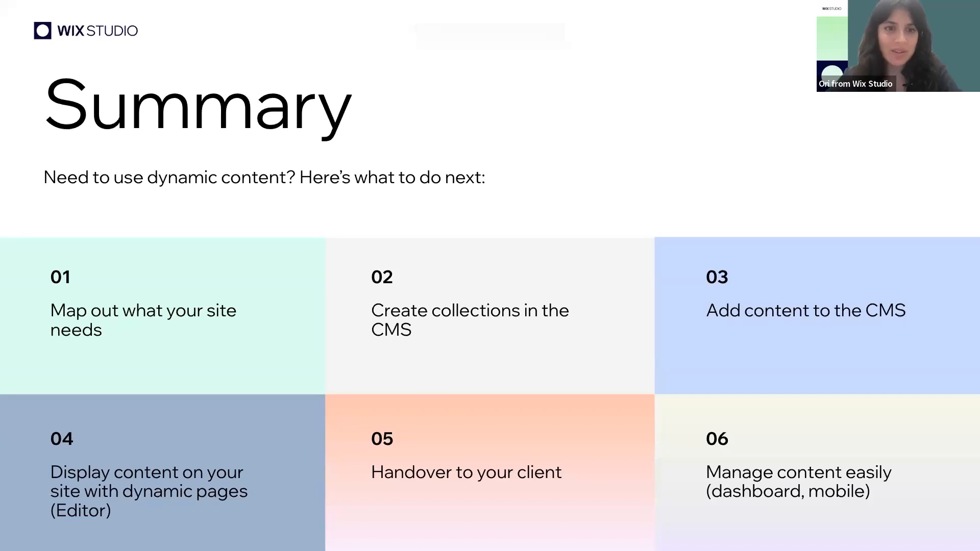
key(Right)
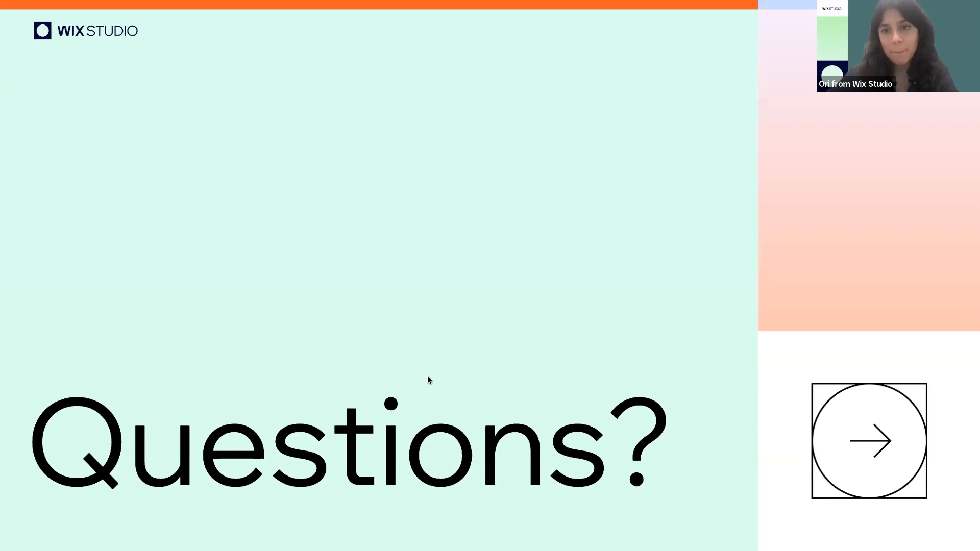
key(ctrl+Left)
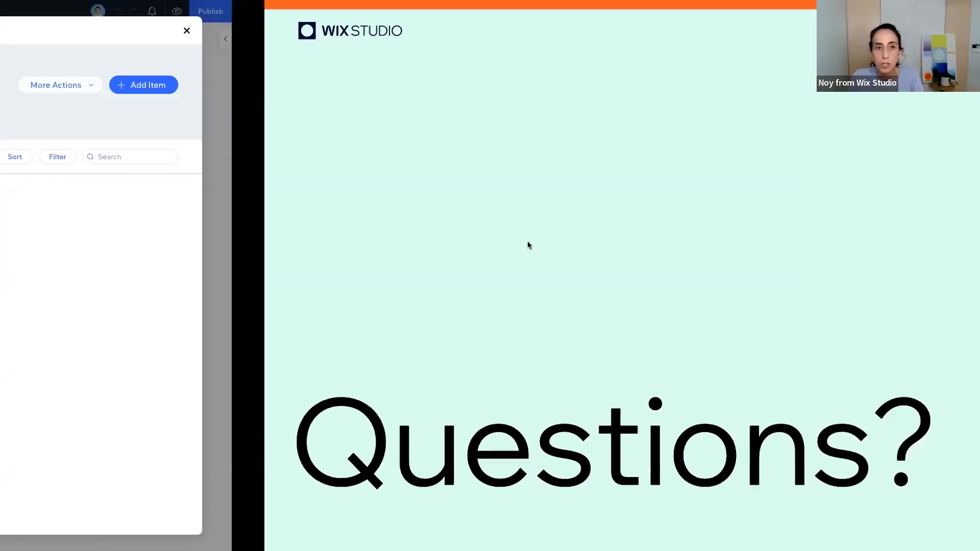
key(ctrl+Left)
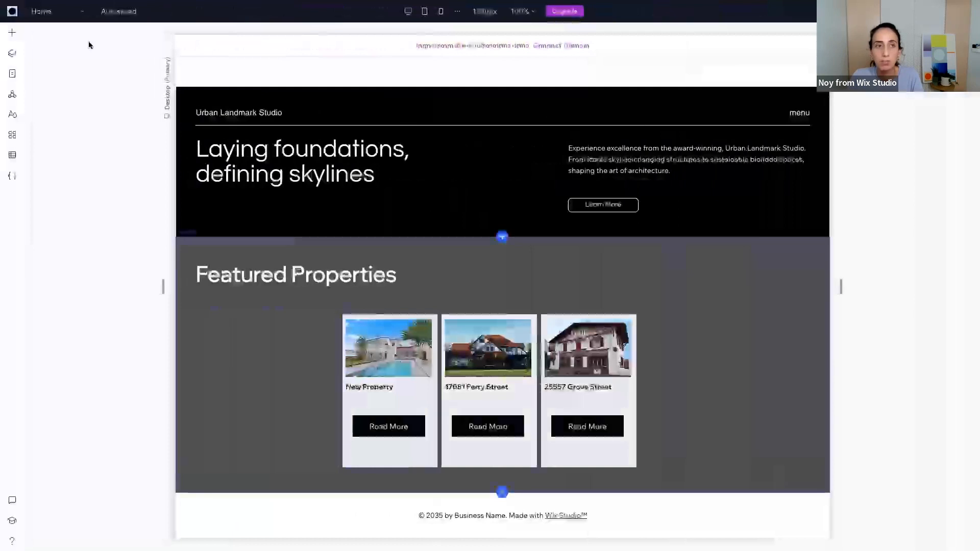
- Open the site's collaborator invitation page from its dashboard and review the available roles, including CMS Editor and CMS Admin
click(13, 11)
click(59, 34)
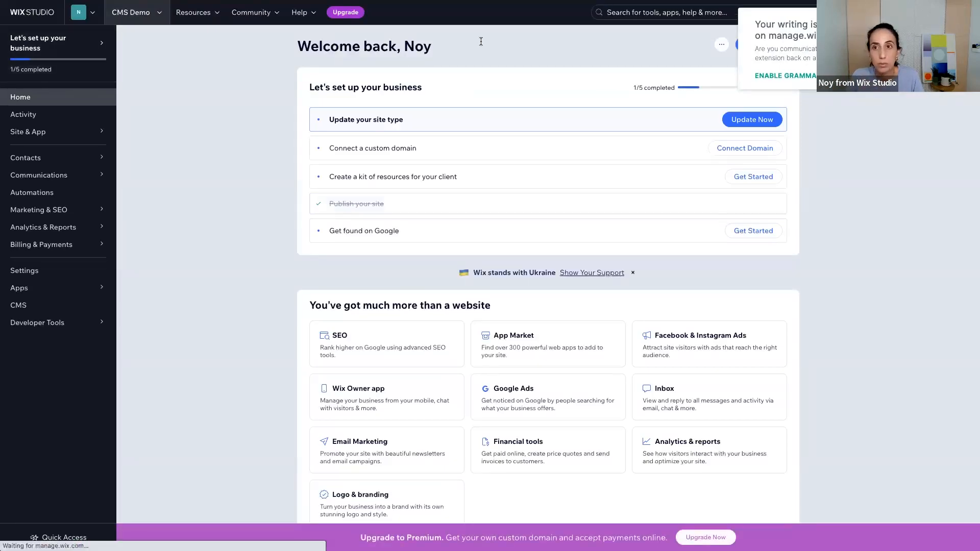
click(722, 44)
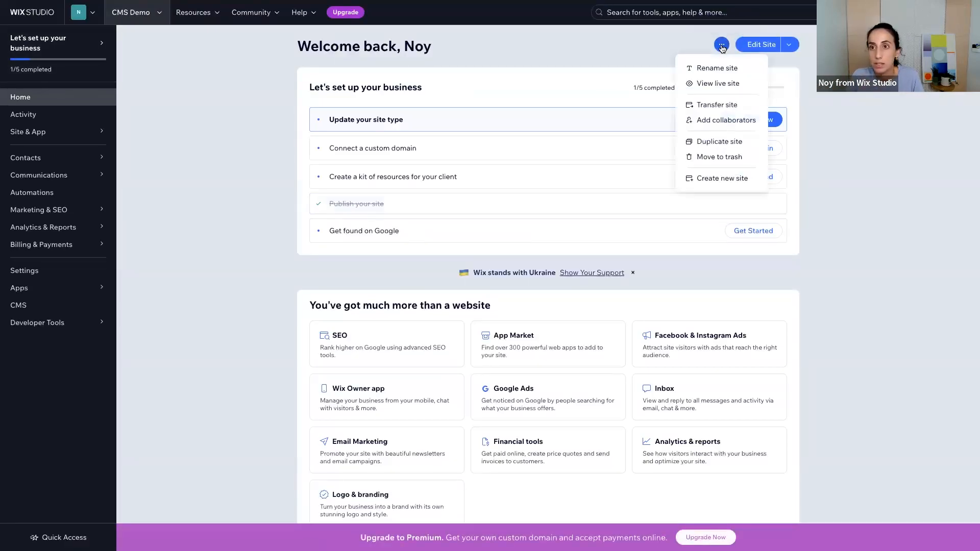
click(724, 120)
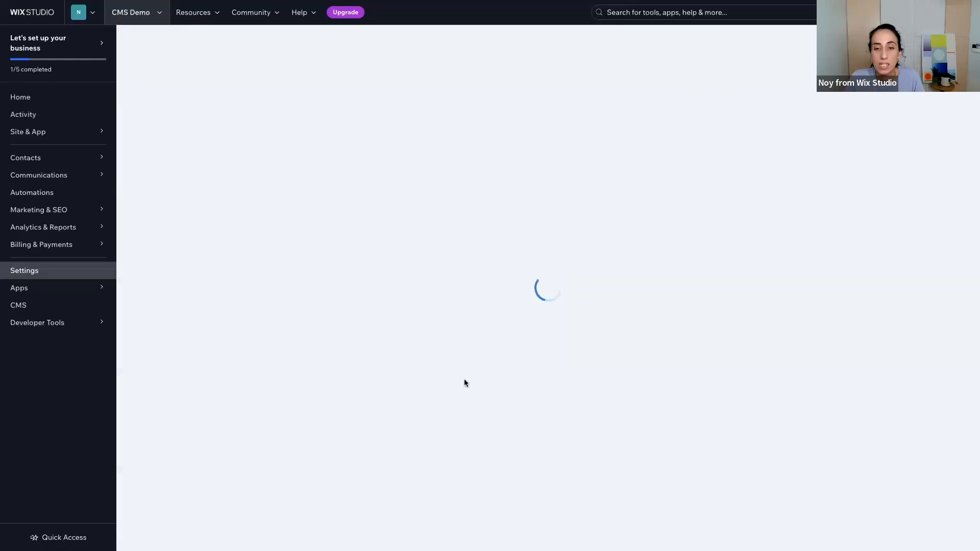
scroll(432, 282, down, 7)
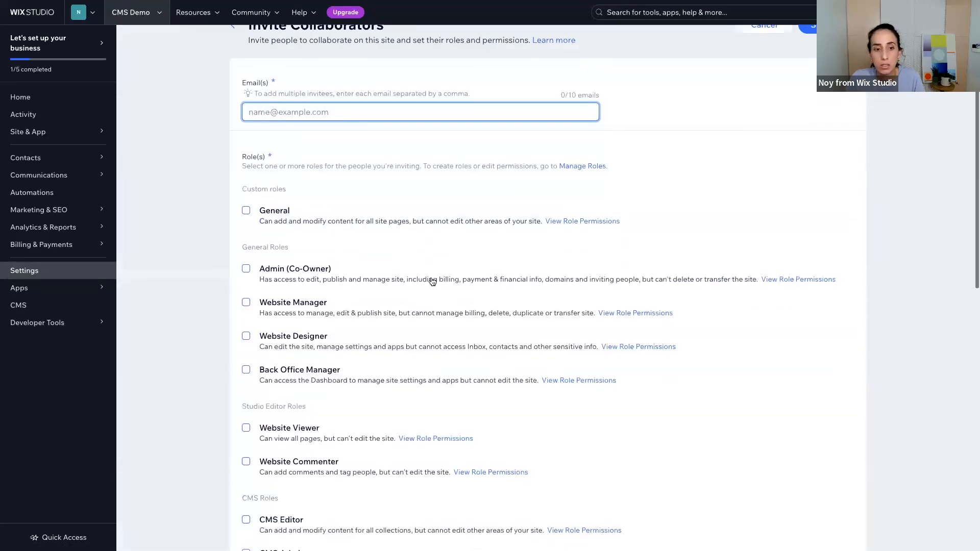
scroll(432, 282, down, 3)
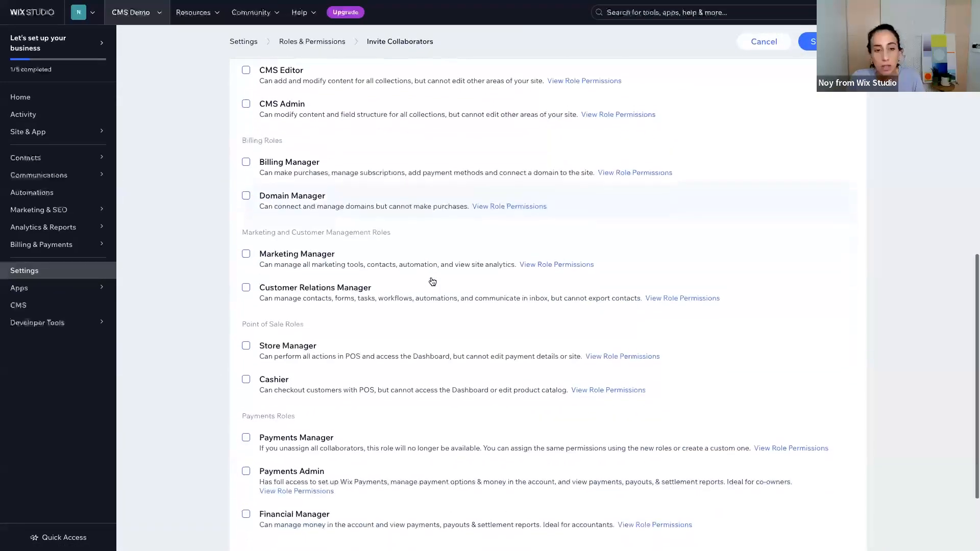
scroll(431, 282, up, 3)
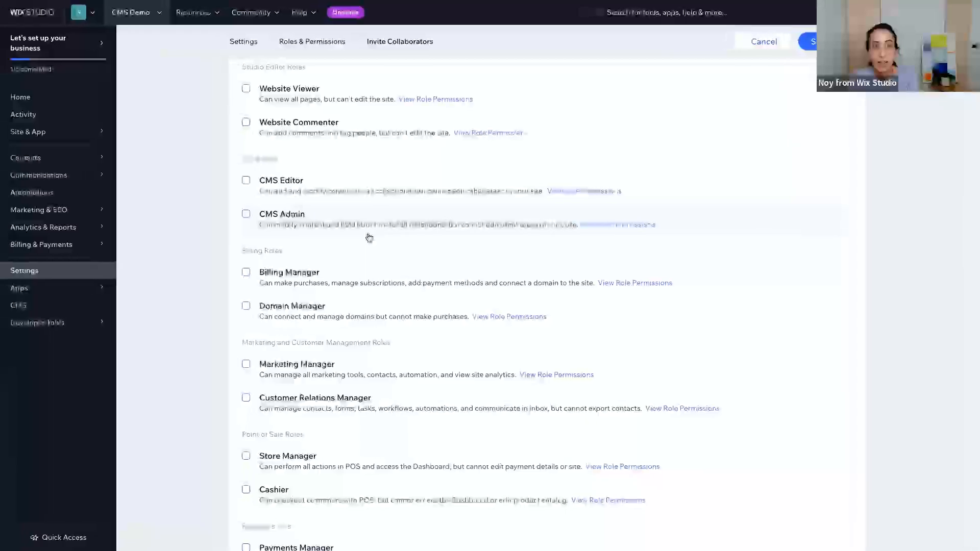
key(ctrl+Left)
key(ctrl+Right)
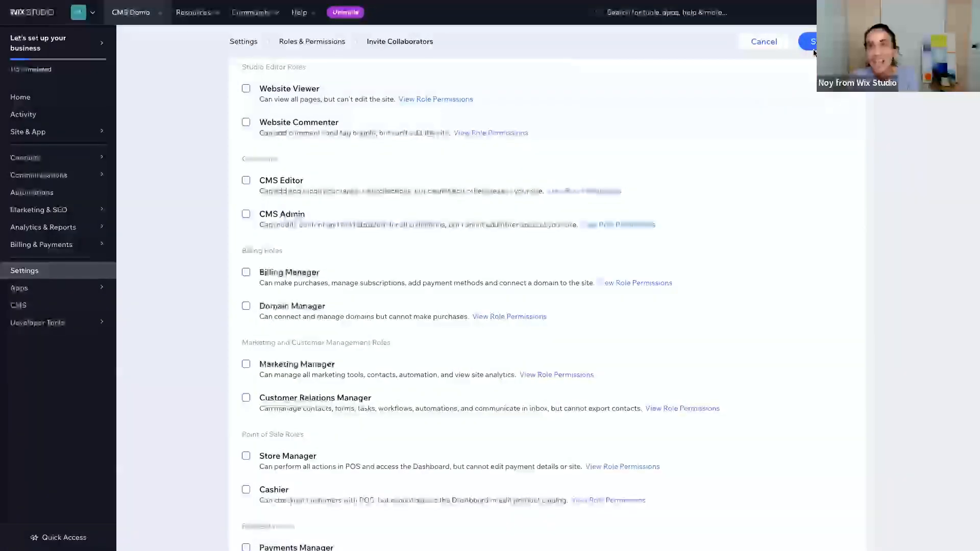
- Go back to the dashboard home, reopen the site in the editor and bring up its CMS options
click(28, 100)
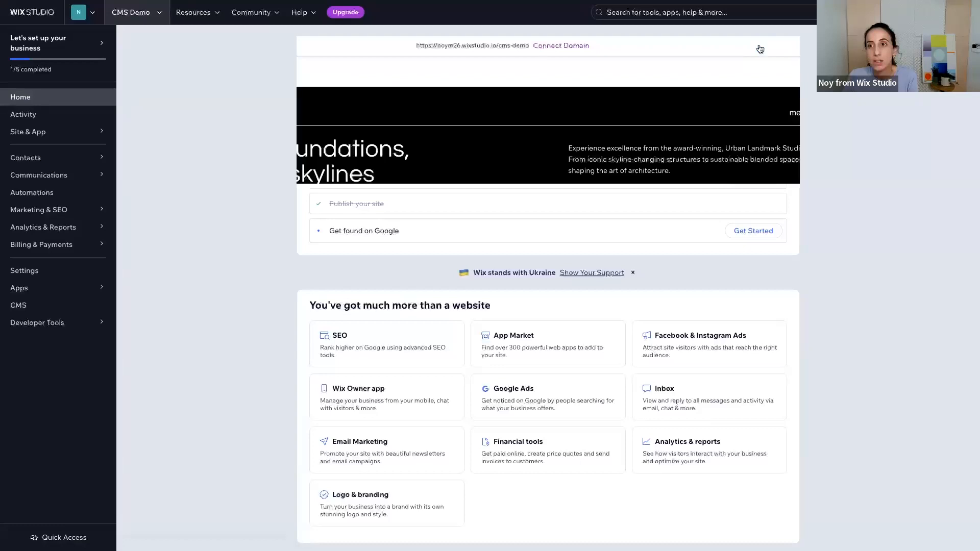
click(760, 48)
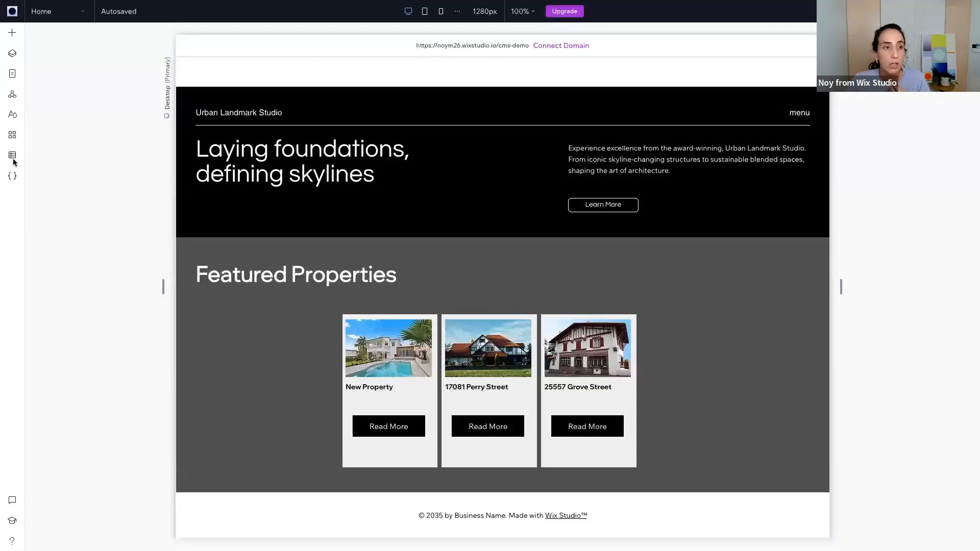
click(19, 158)
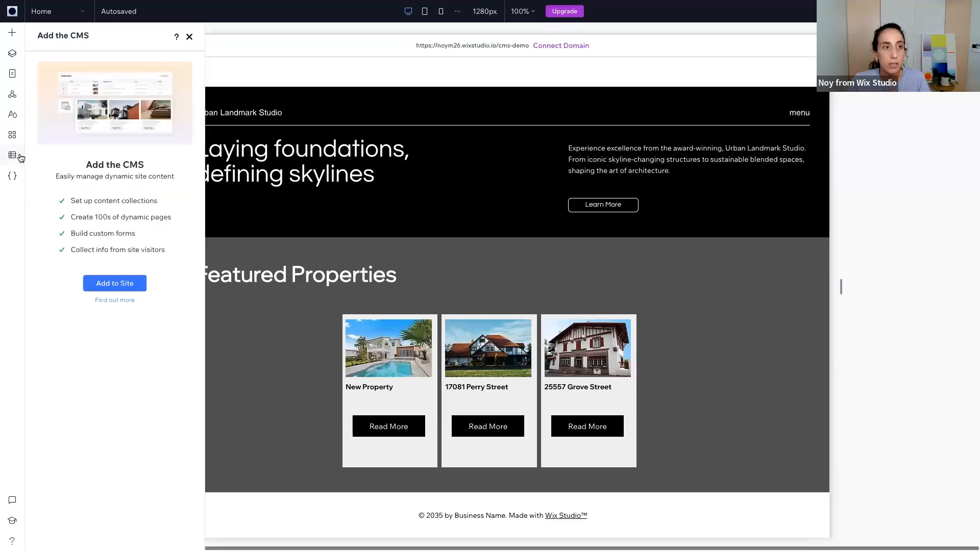
click(14, 158)
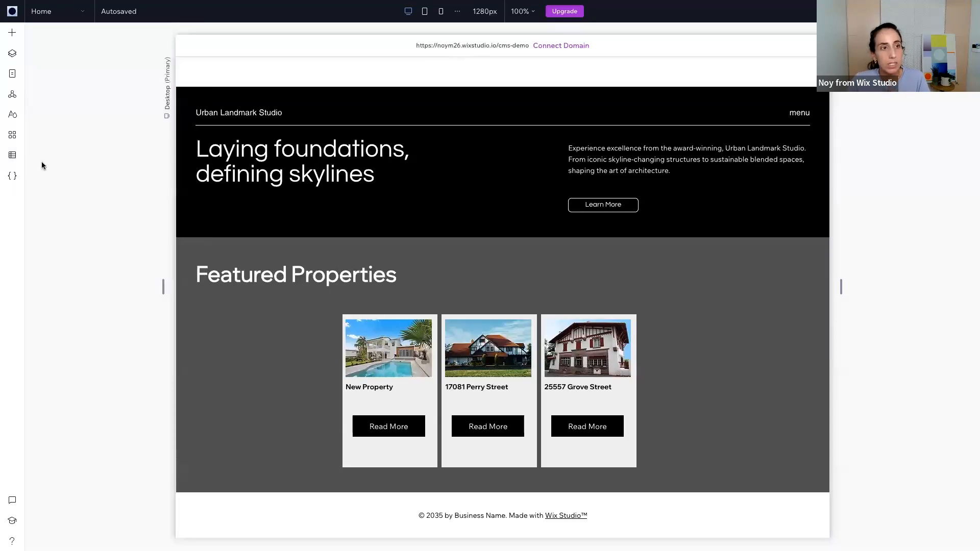
click(14, 157)
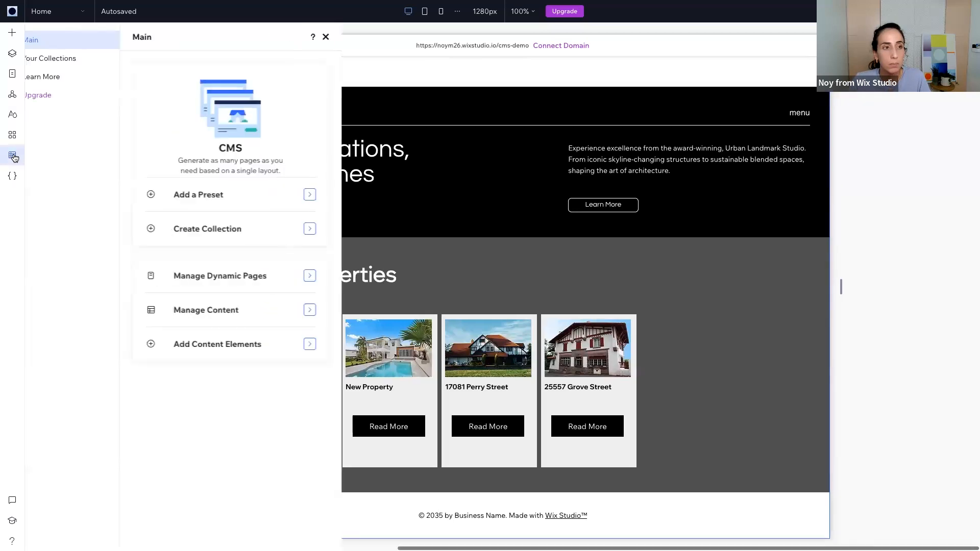
- Browse the CMS presets and add the Projects preset to the site
click(242, 202)
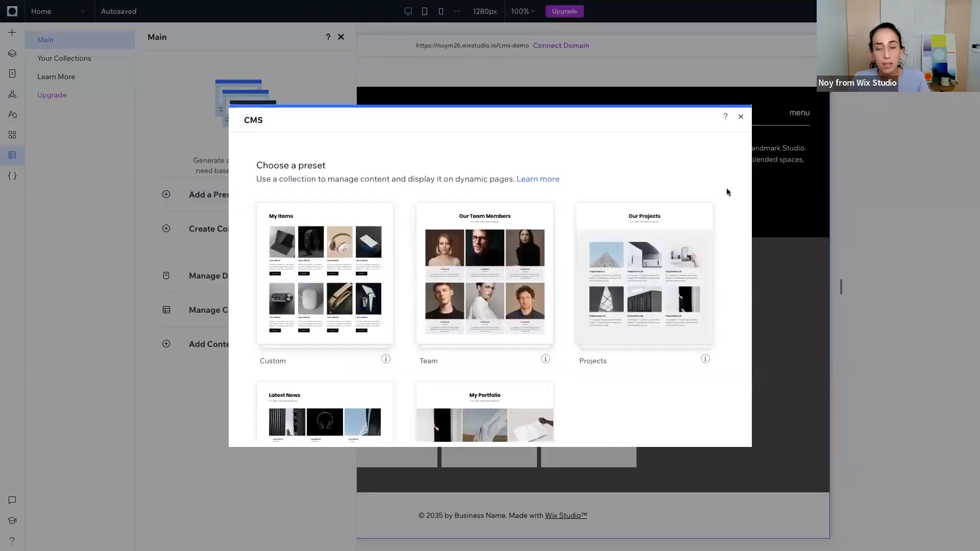
scroll(711, 182, down, 2)
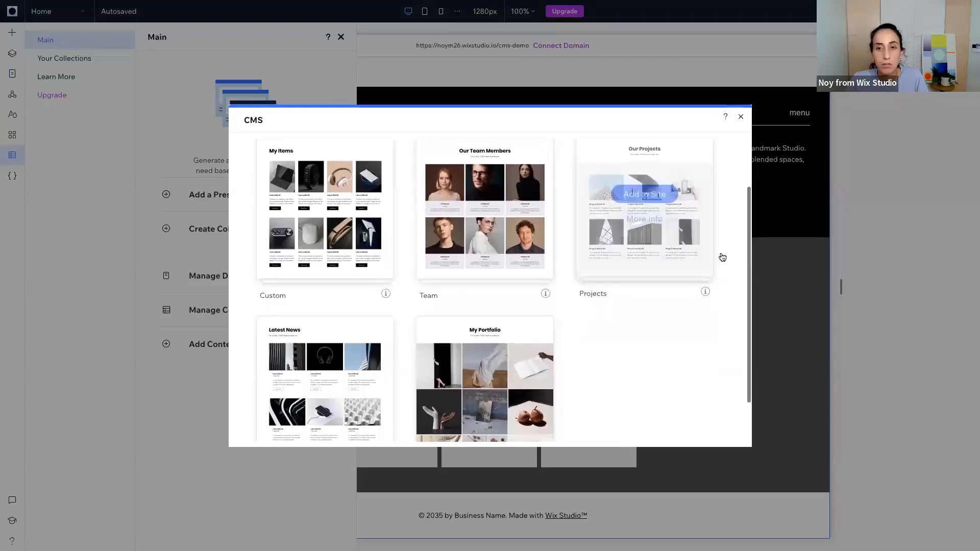
click(650, 196)
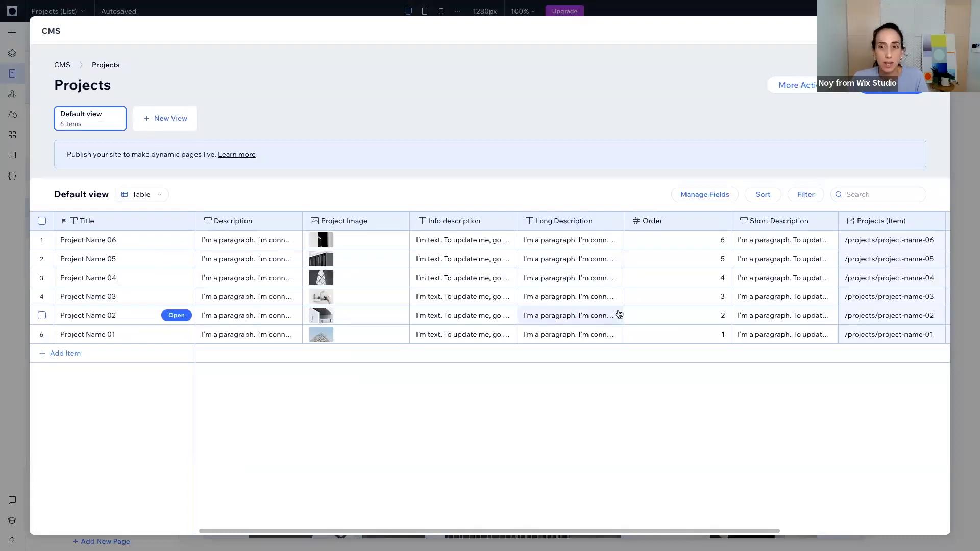
- Review all the fields and items in the Projects collection, and close it
scroll(619, 314, right, 2)
scroll(619, 313, right, 2)
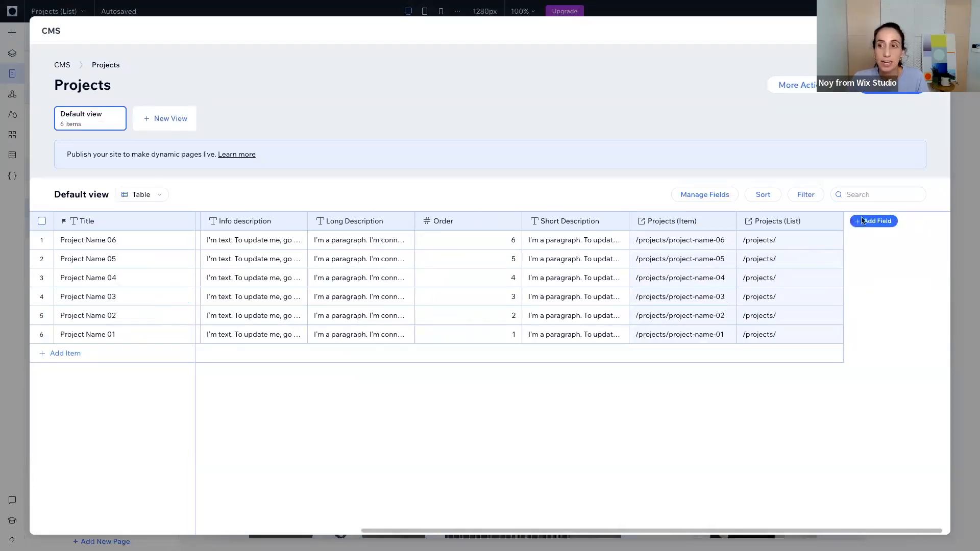
scroll(786, 240, left, 4)
mouse_move(162, 260)
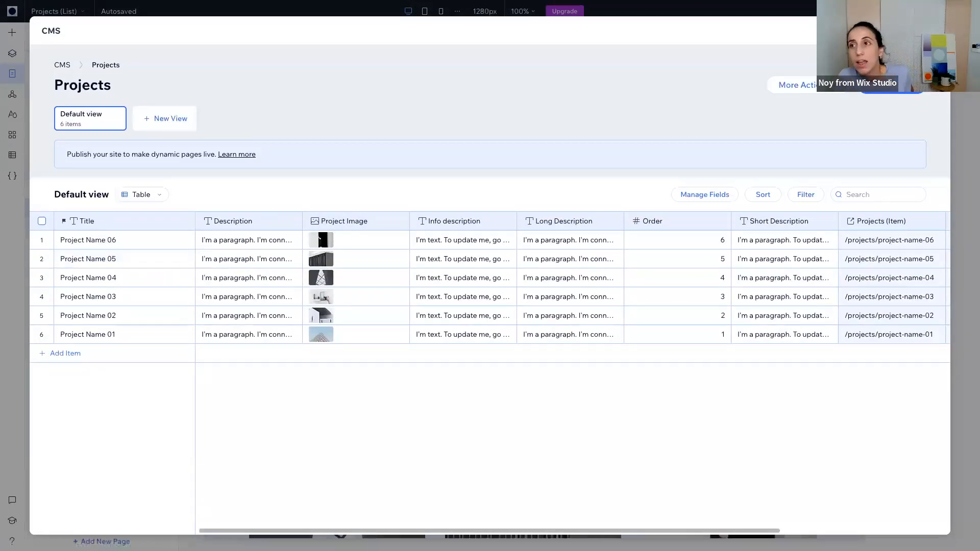
click(938, 31)
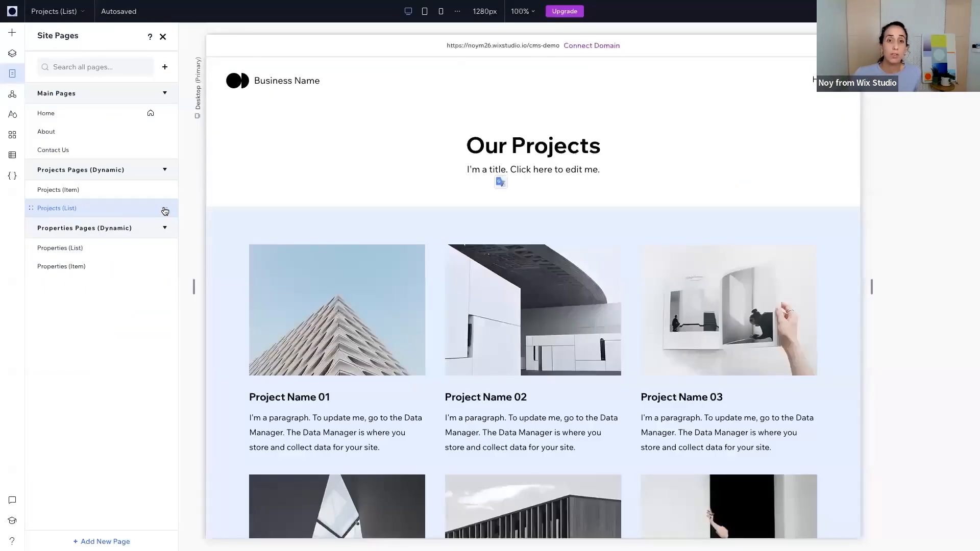
- Look over the project cards on the Projects (List) page and open the Projects (Item) page
scroll(376, 384, down, 4)
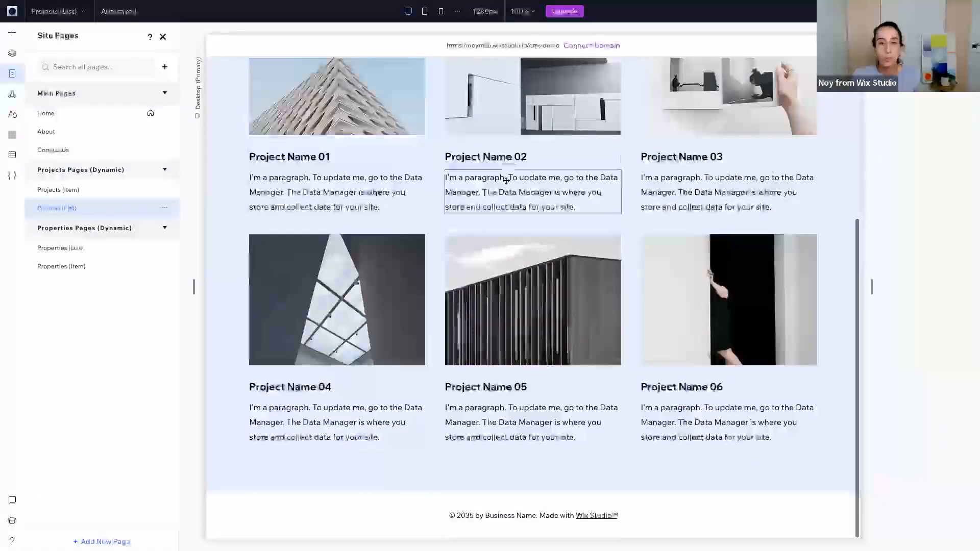
scroll(308, 148, up, 4)
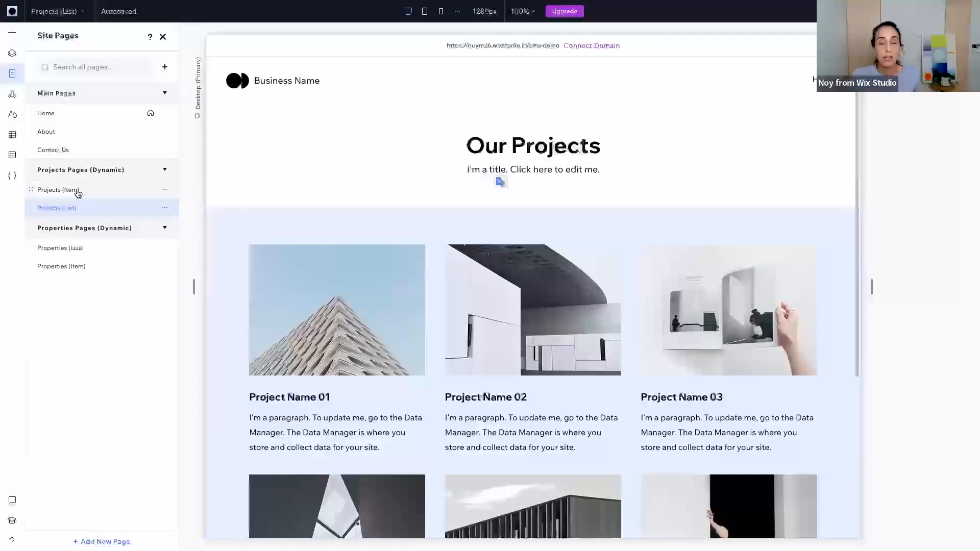
click(78, 192)
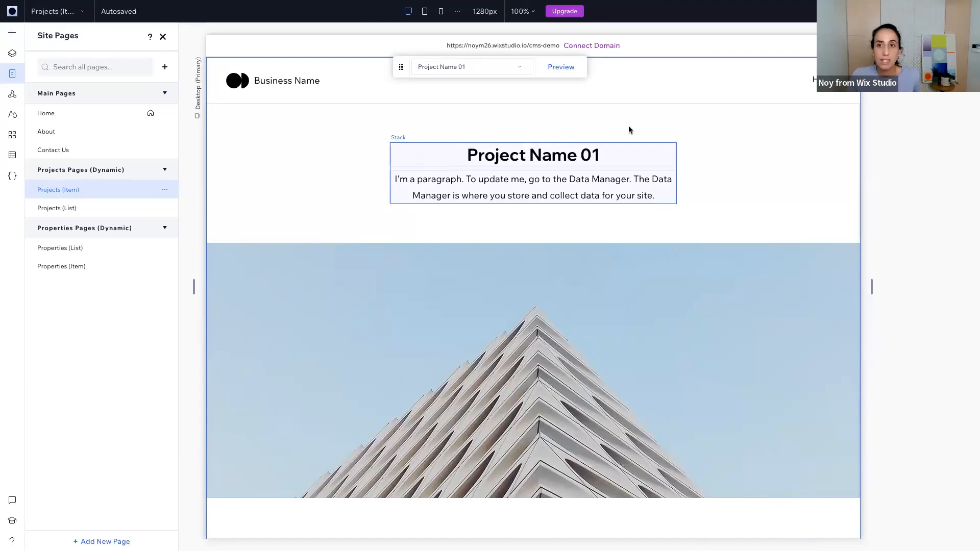
- Switch to the new-site-cms editor, reopen its Properties collection to check the item, and return to the Projects (Item) page
key(ctrl+Right)
key(ctrl+Right)
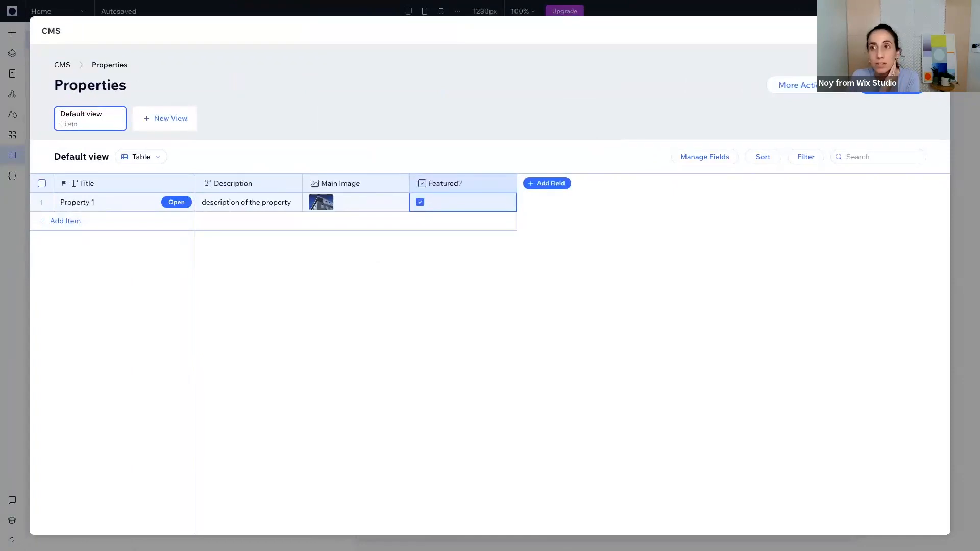
click(938, 31)
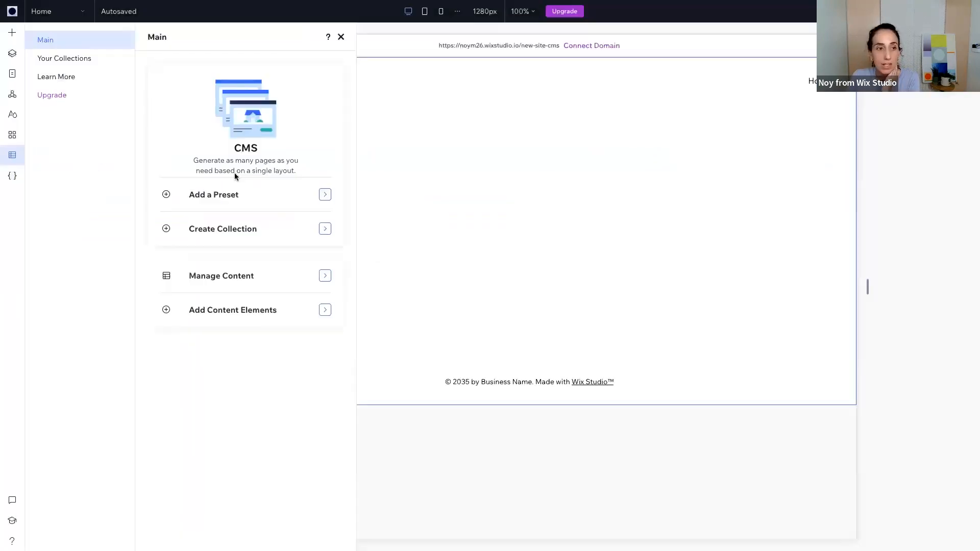
click(60, 60)
click(219, 108)
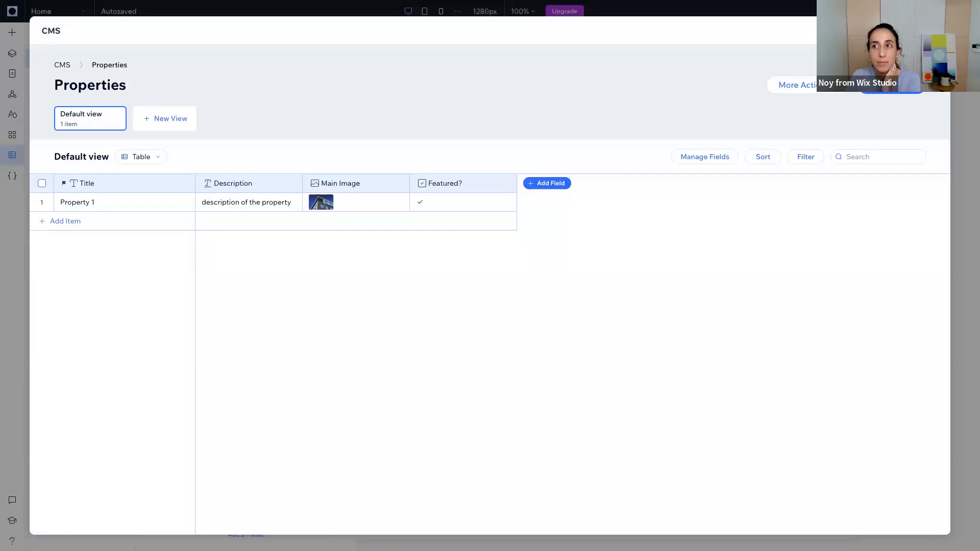
key(Escape)
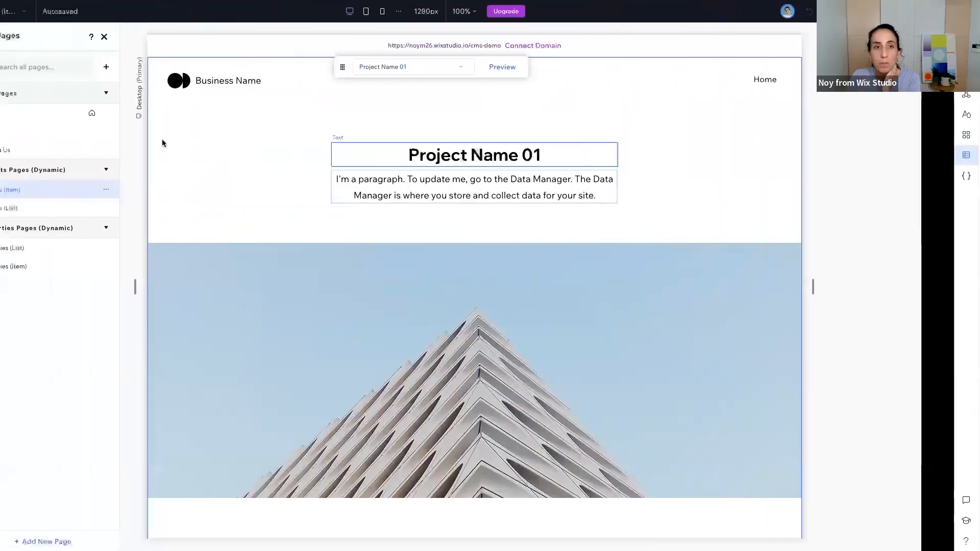
- Turn on item visibility control in the Projects collection's settings, with Hidden as the default status for new items, and save
click(13, 134)
click(12, 155)
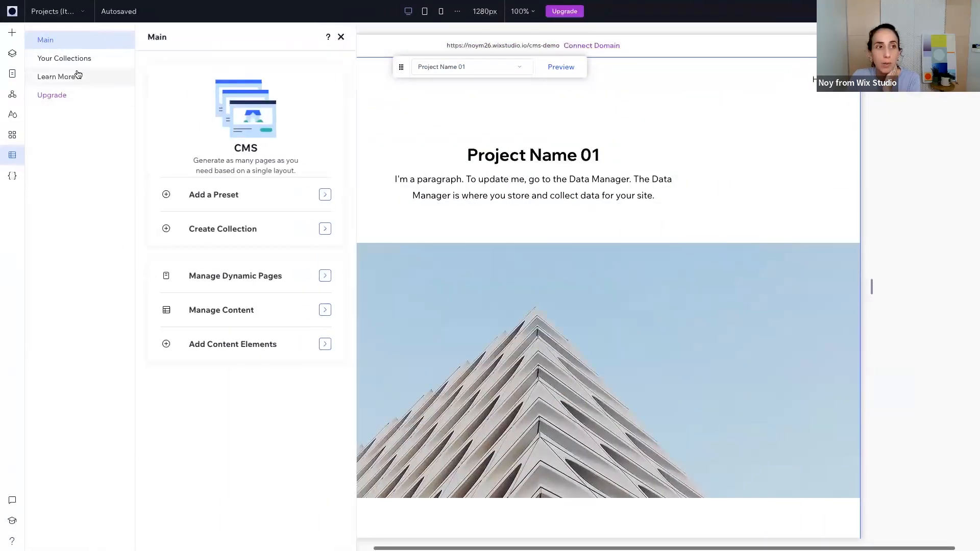
click(65, 58)
click(216, 112)
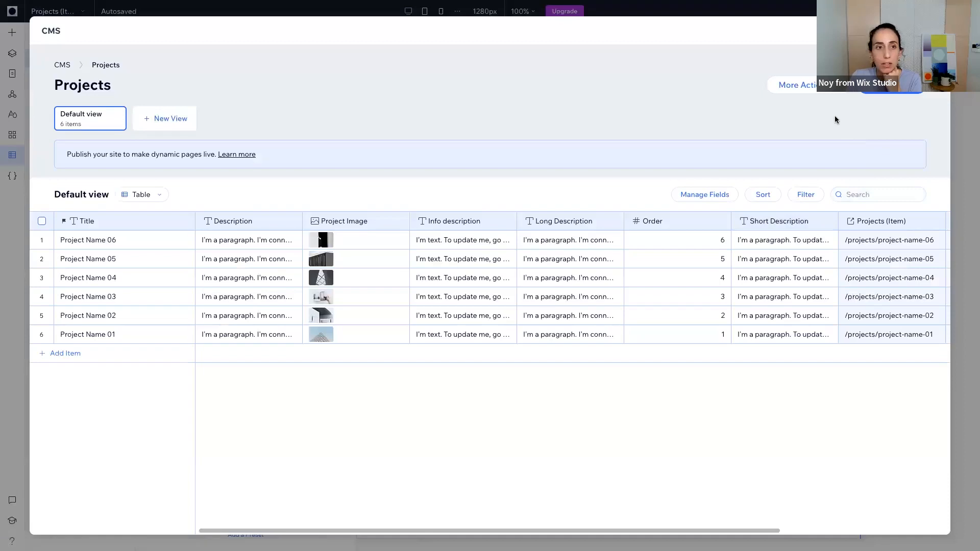
click(804, 87)
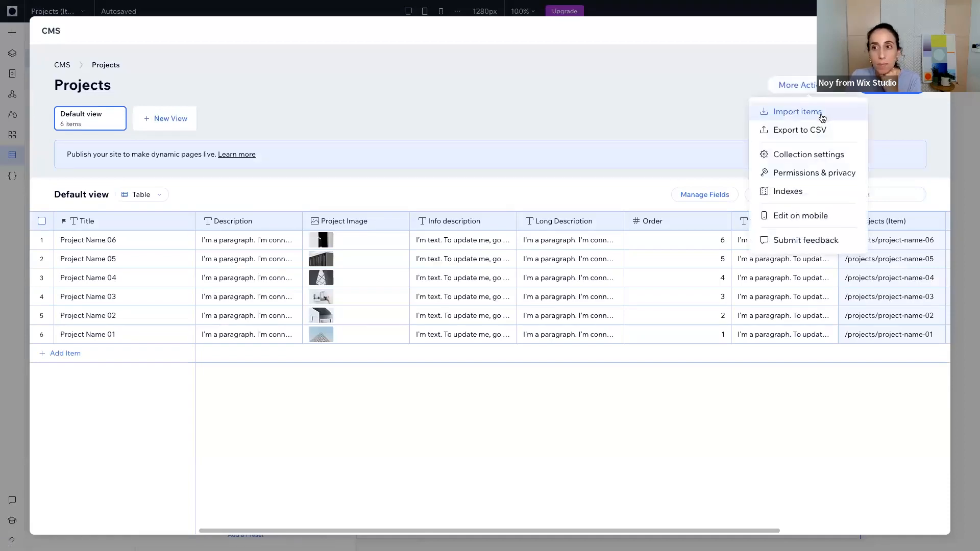
click(819, 154)
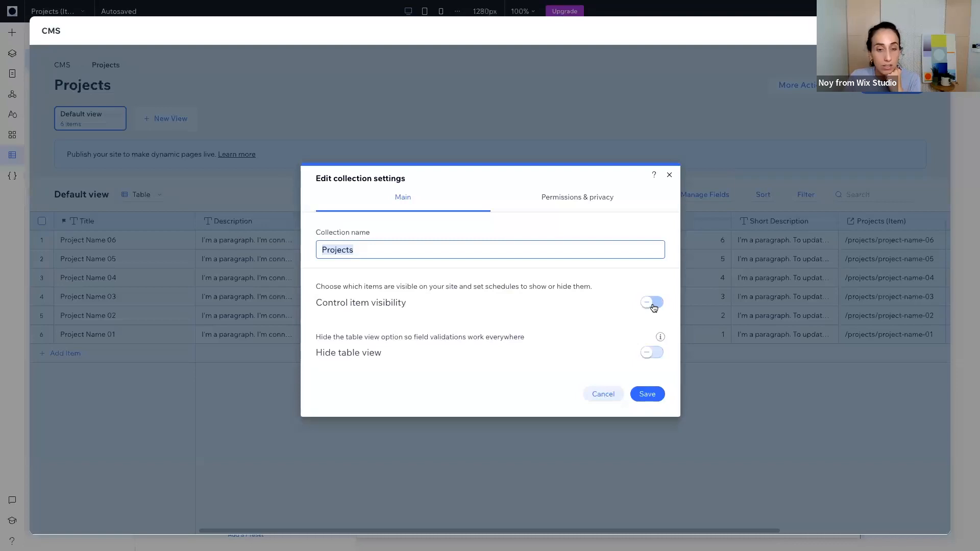
click(653, 303)
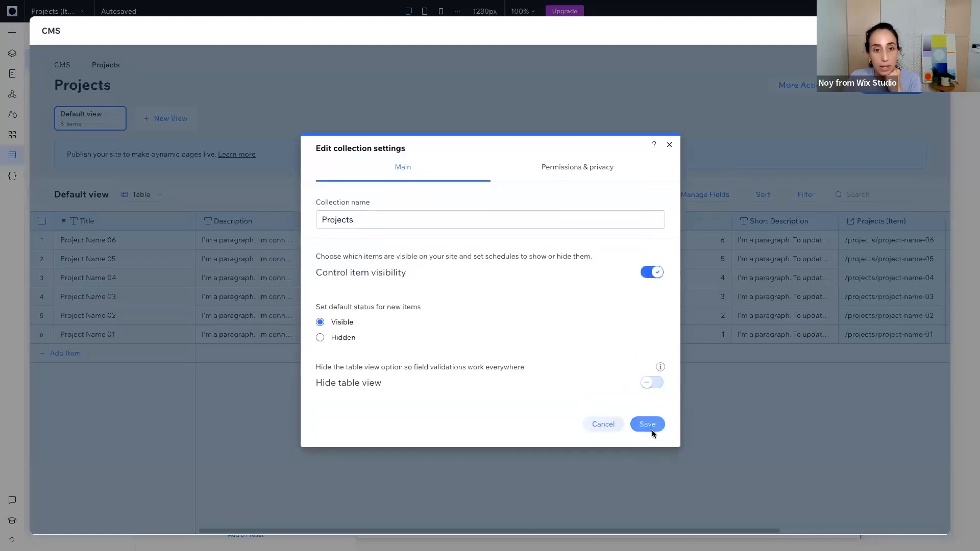
click(344, 338)
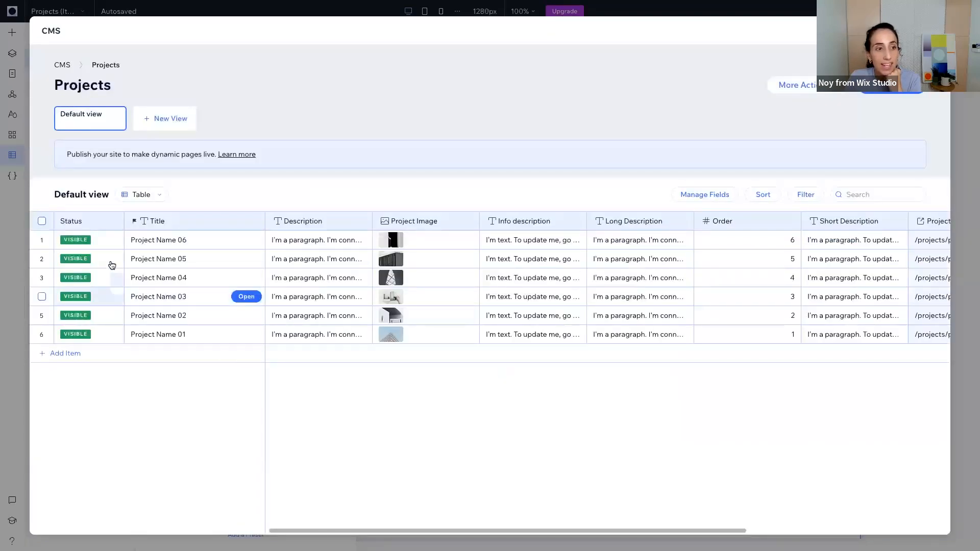
- Set the status of Project Name 06 to Hidden and start adding a new item to the Projects collection
click(115, 243)
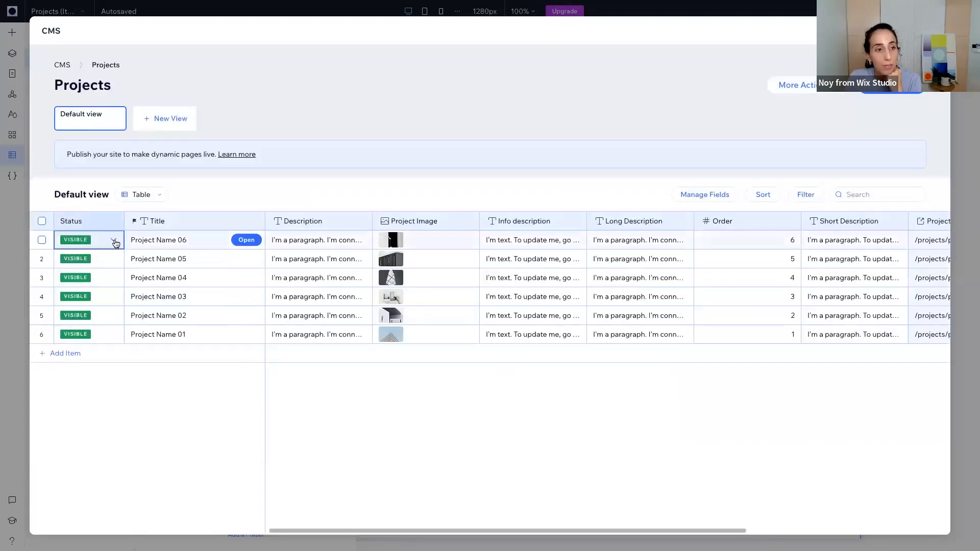
click(114, 241)
click(111, 265)
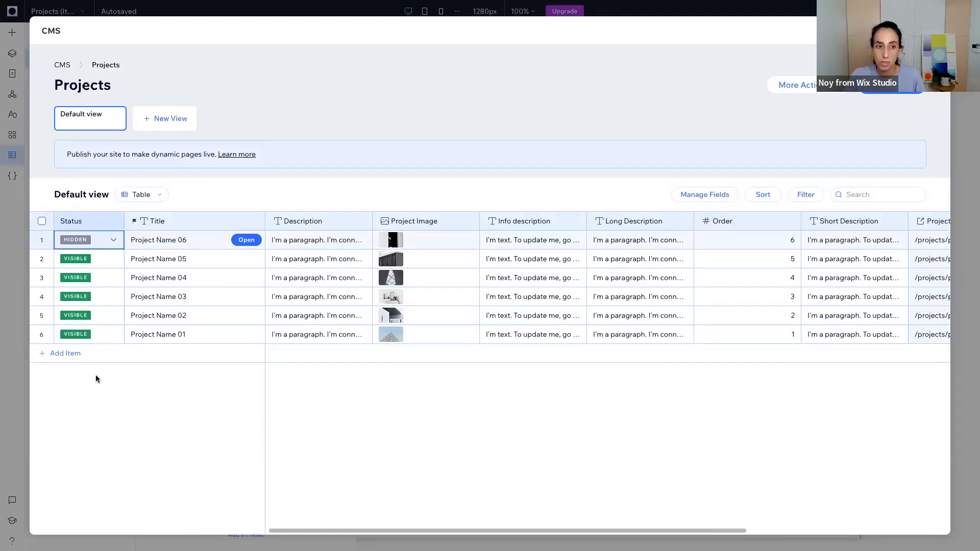
click(72, 354)
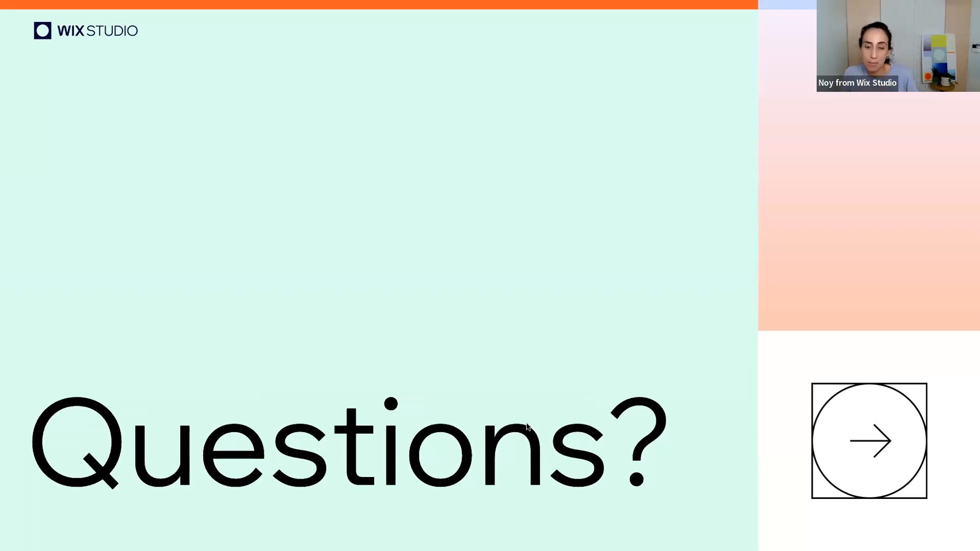
- Switch to the new-site-cms editor and add a Rich Content field named Rich Content to its Properties collection
key(ctrl+Left)
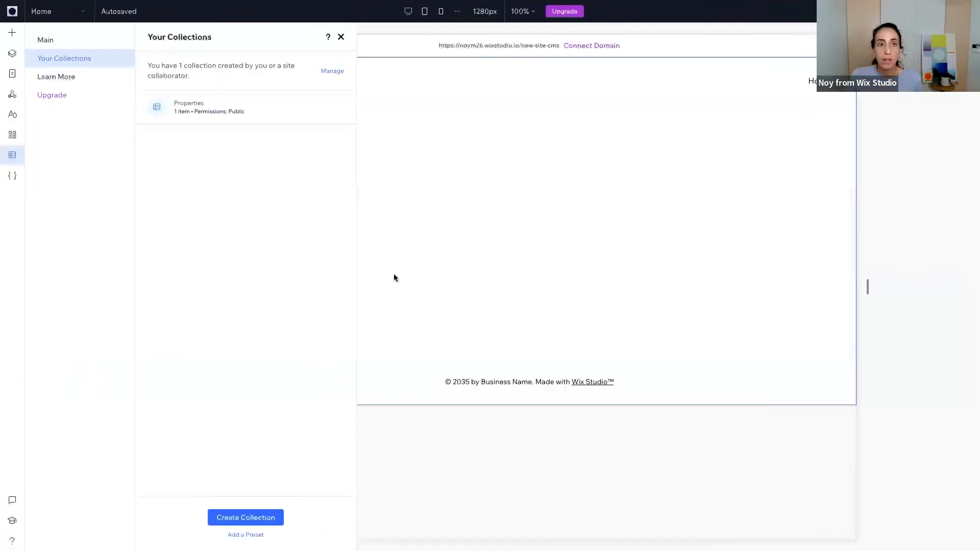
click(211, 117)
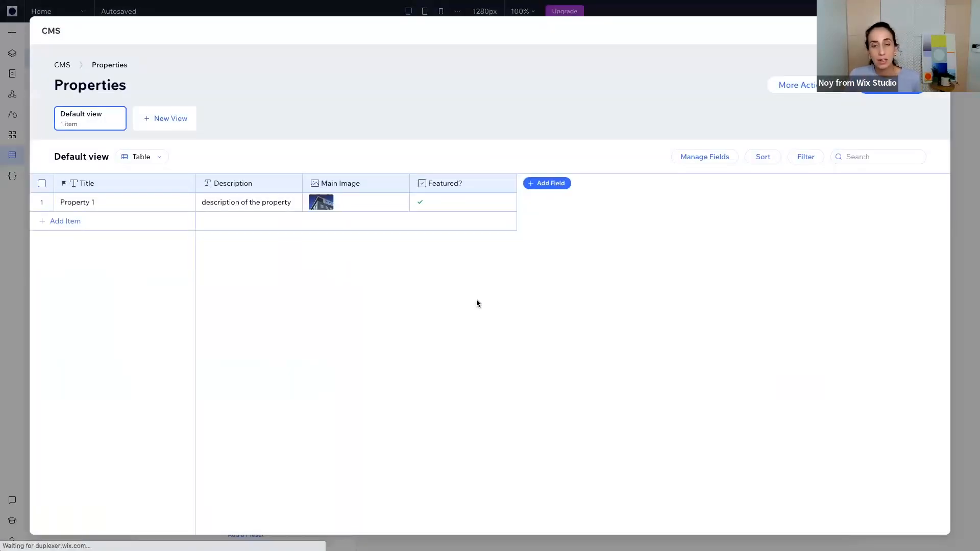
click(538, 187)
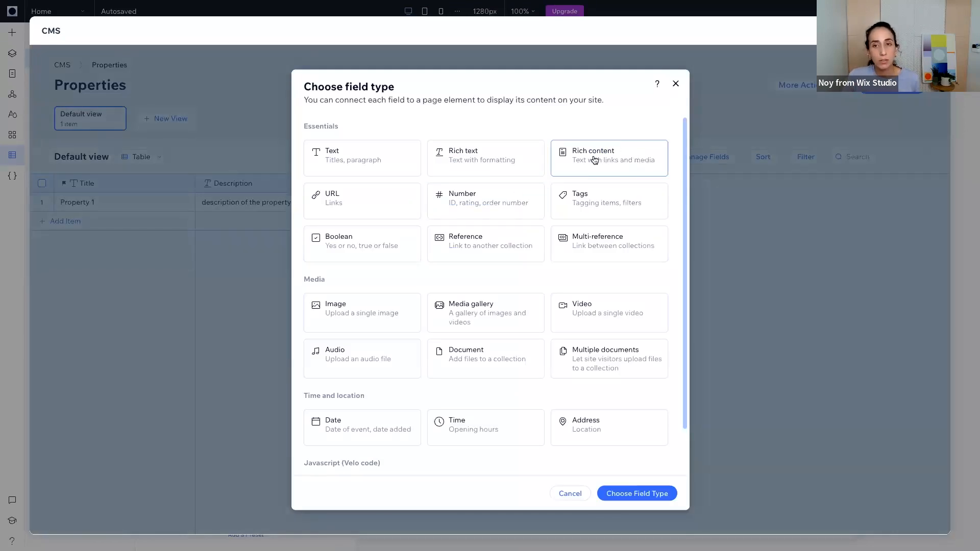
click(610, 166)
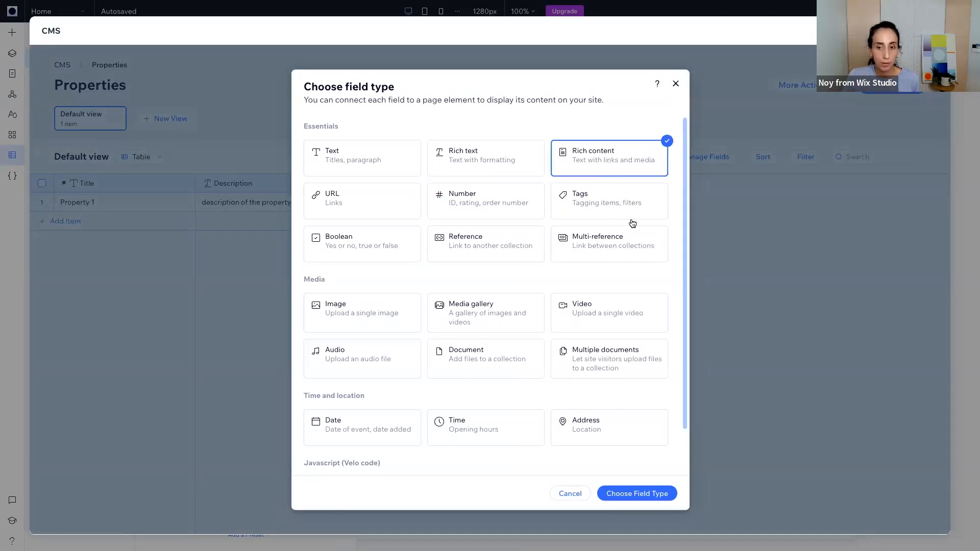
click(631, 498)
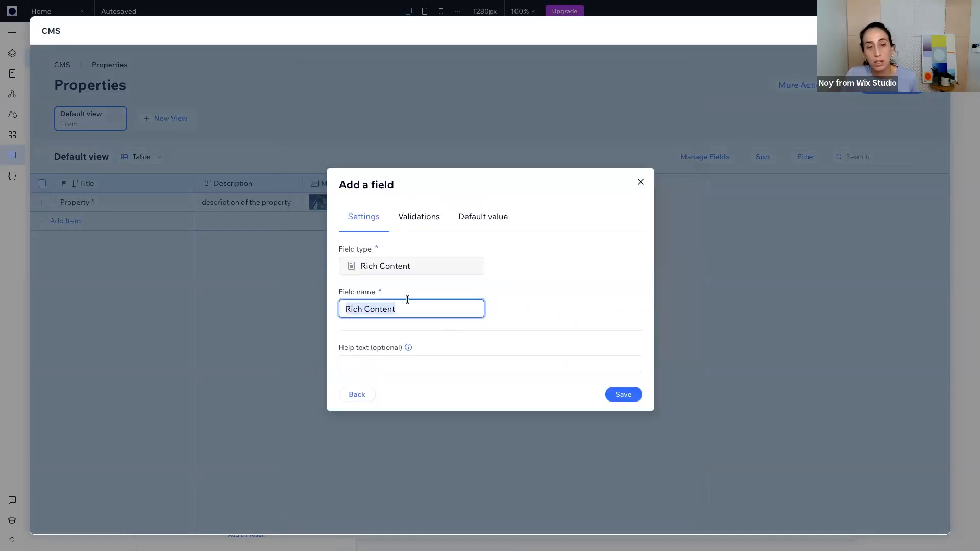
click(618, 394)
- Try inserting an HTML embed in Property 1's Rich Content field, and close the content editor and the collection
click(550, 199)
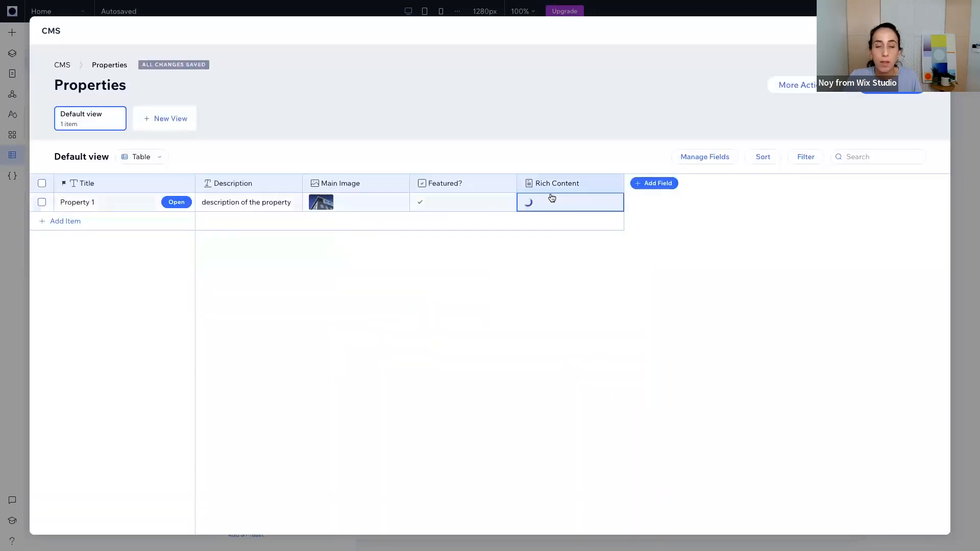
click(553, 200)
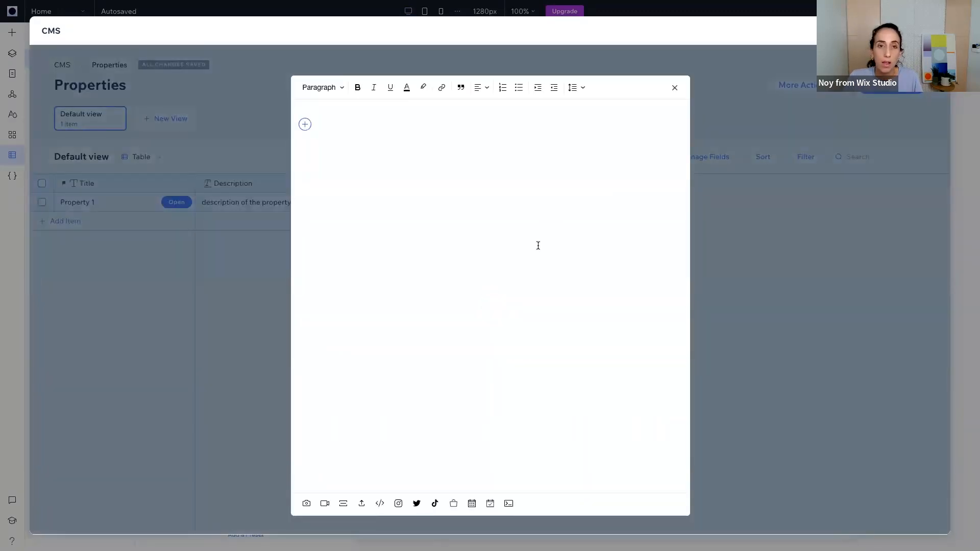
click(378, 504)
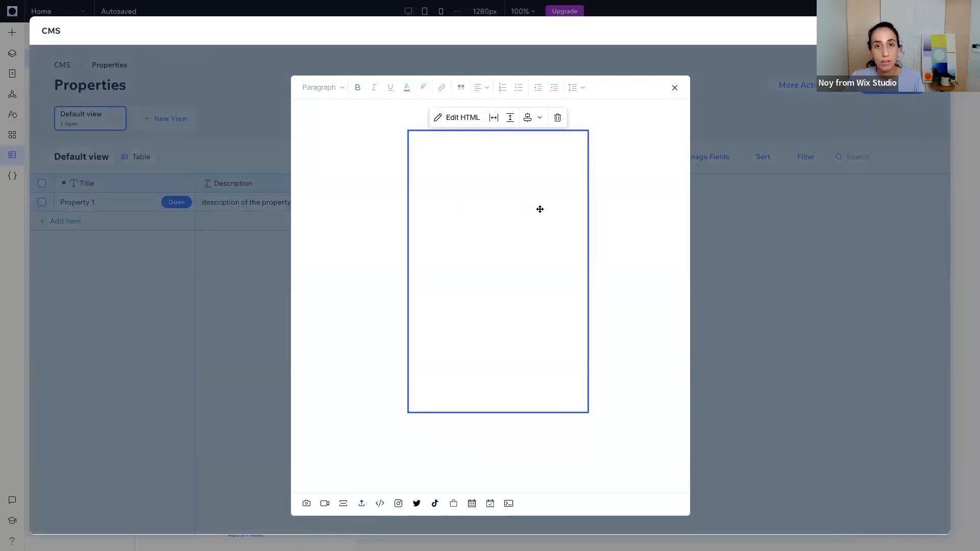
click(679, 90)
key(Escape)
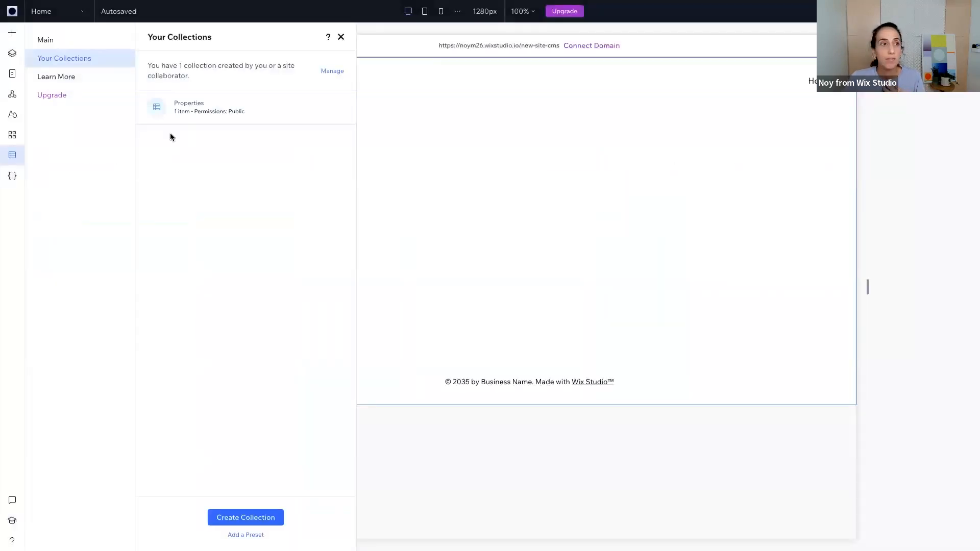
- Add a CMS Rich content element below the header on the Home page and open its CMS connection options
click(11, 38)
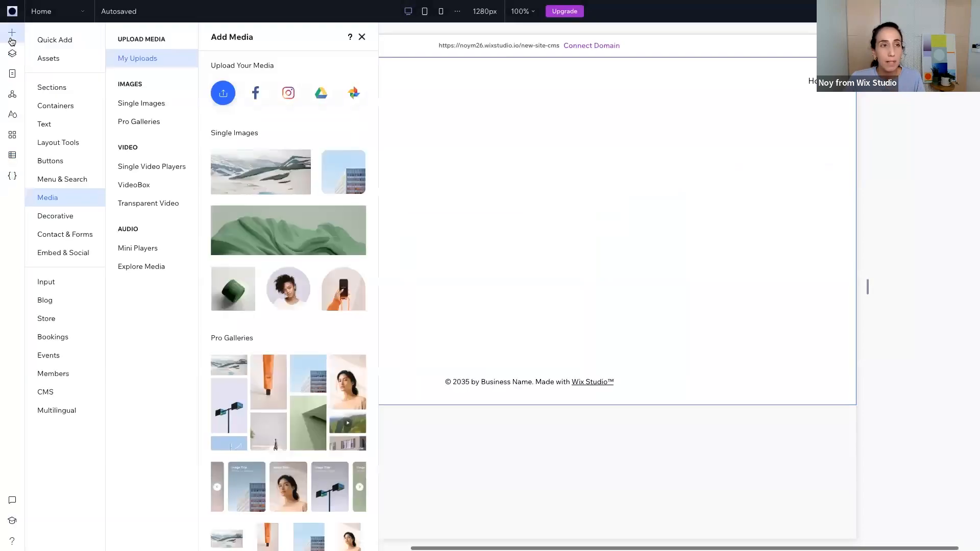
click(46, 392)
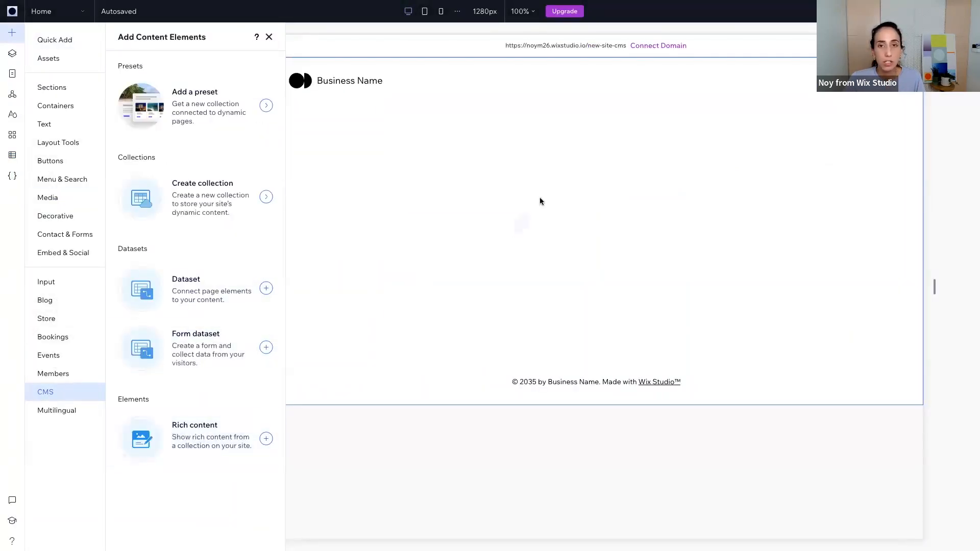
click(296, 362)
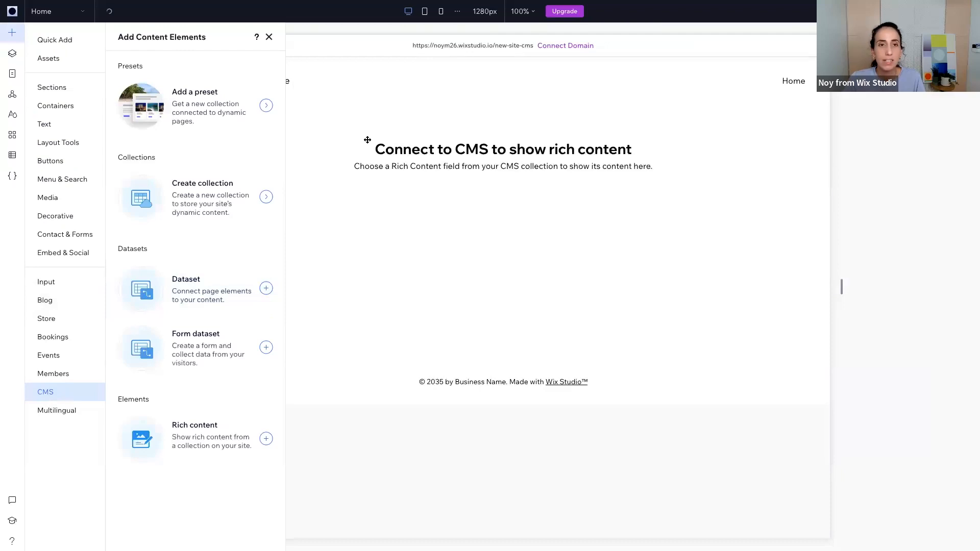
click(367, 139)
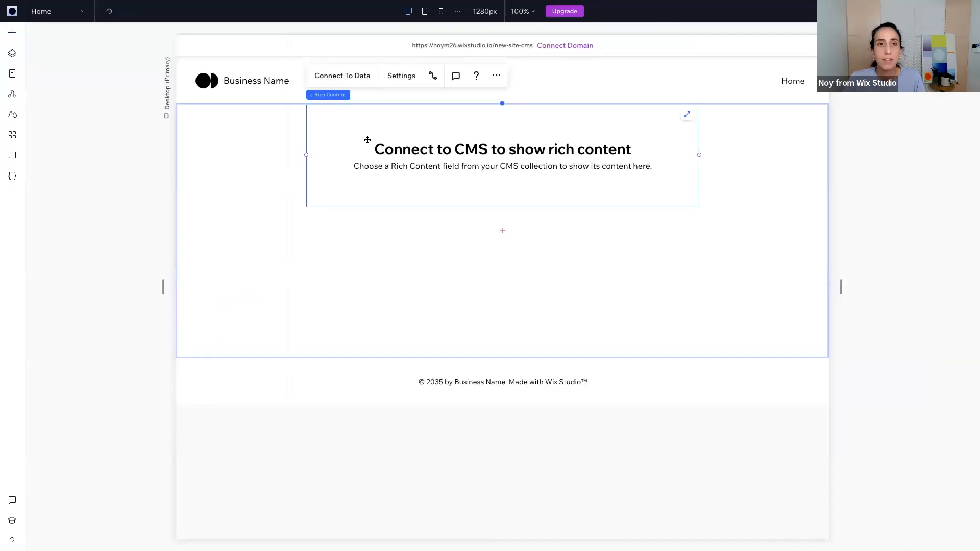
click(432, 76)
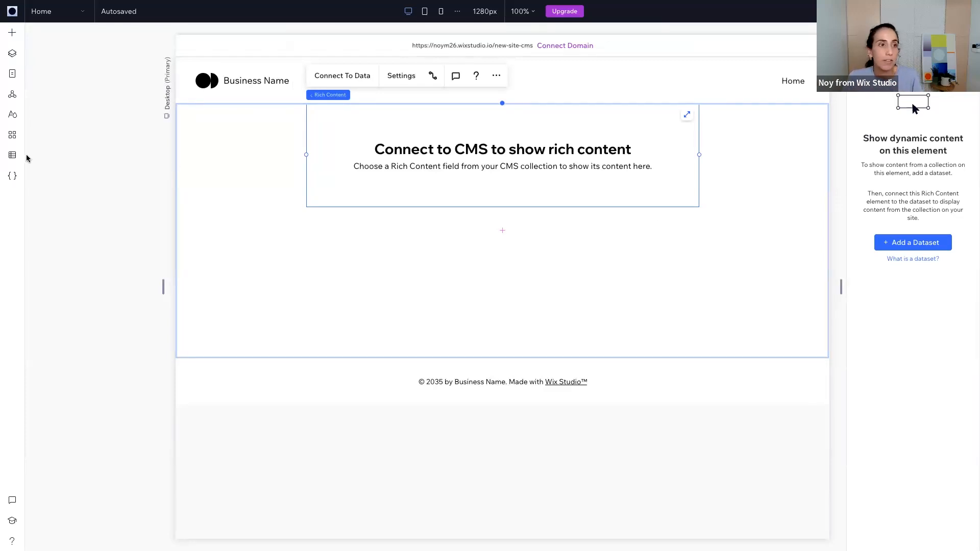
- Examine the content types available in the Rich Content editor for Property 1 in the Properties collection, and switch to the Questions slide
click(12, 154)
click(90, 64)
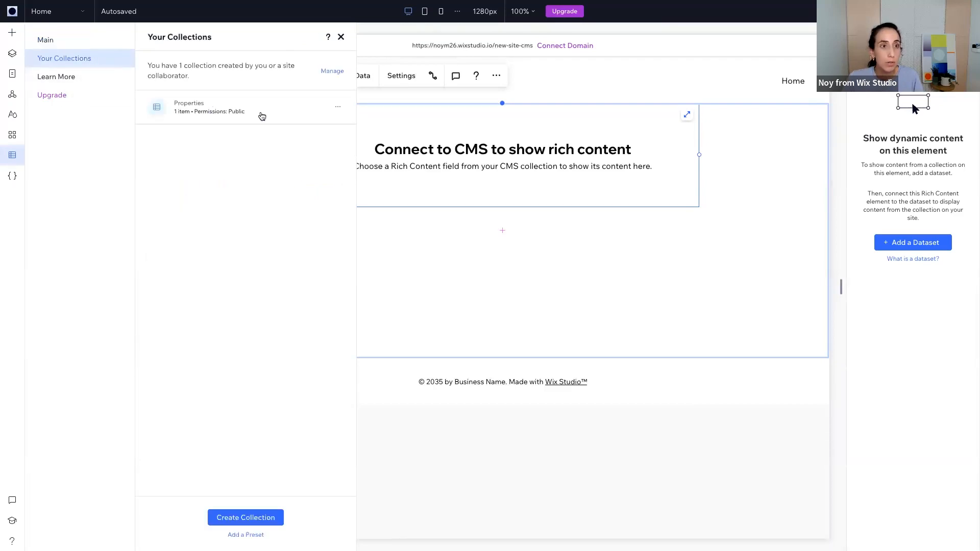
click(271, 116)
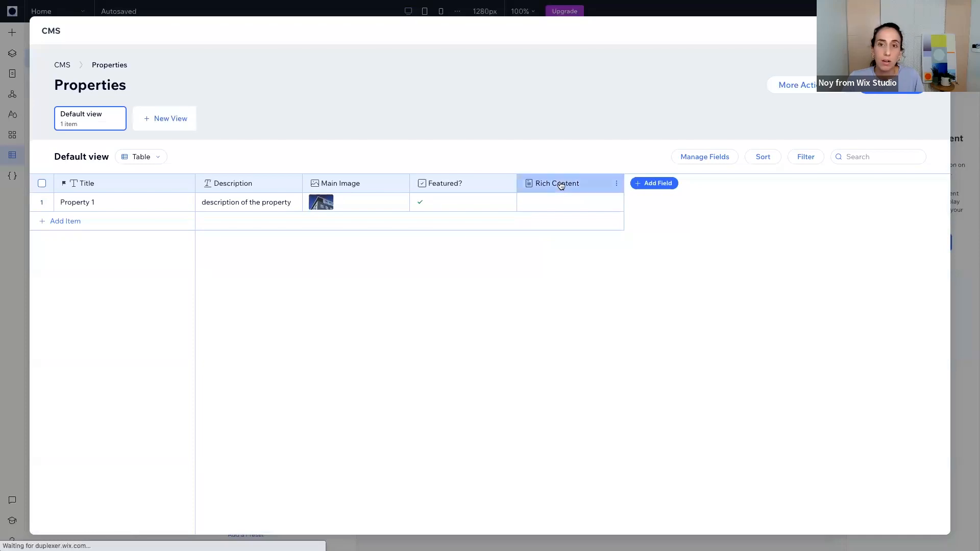
click(560, 184)
click(583, 209)
click(605, 208)
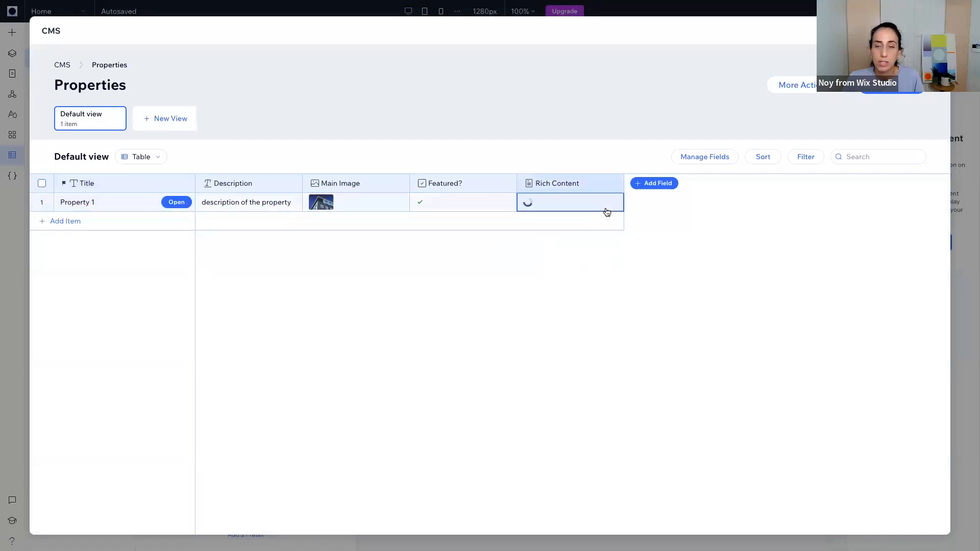
click(595, 207)
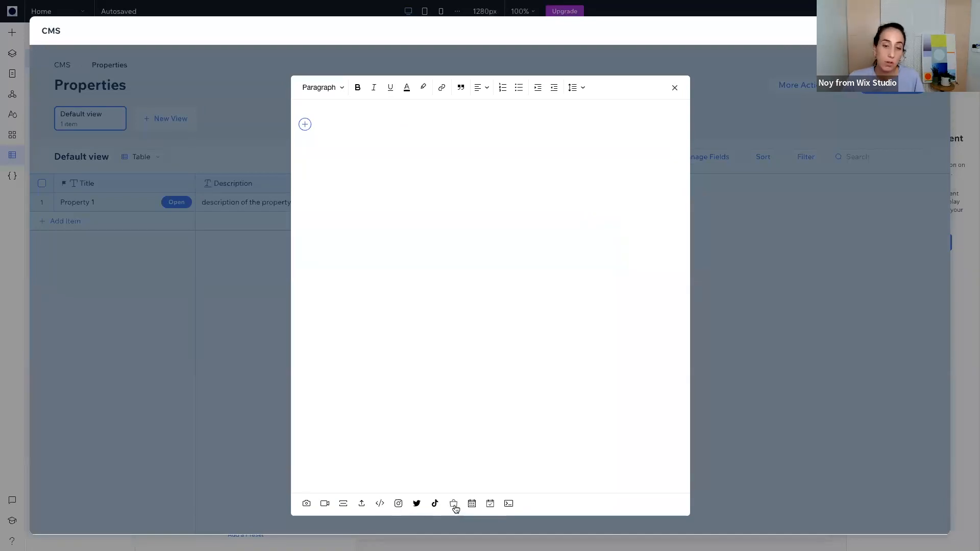
click(675, 88)
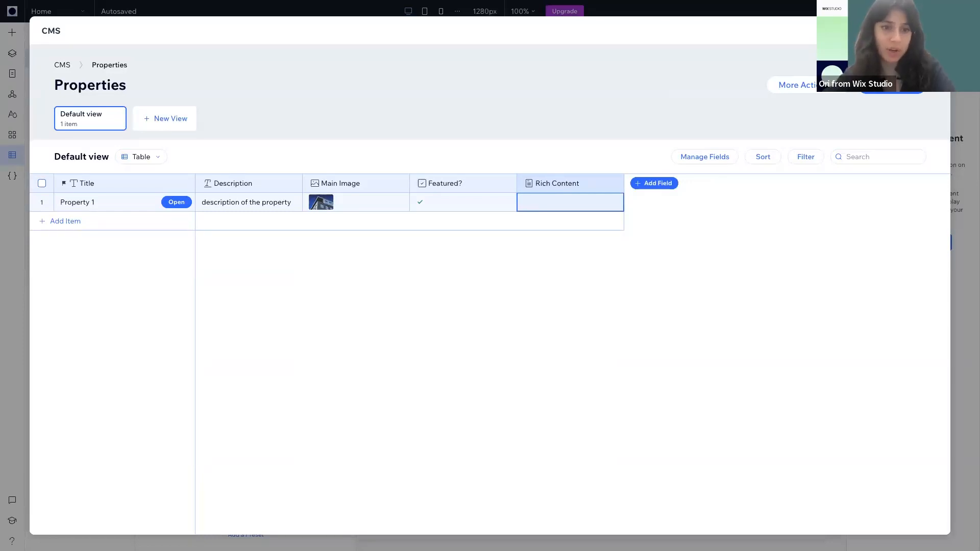
click(938, 30)
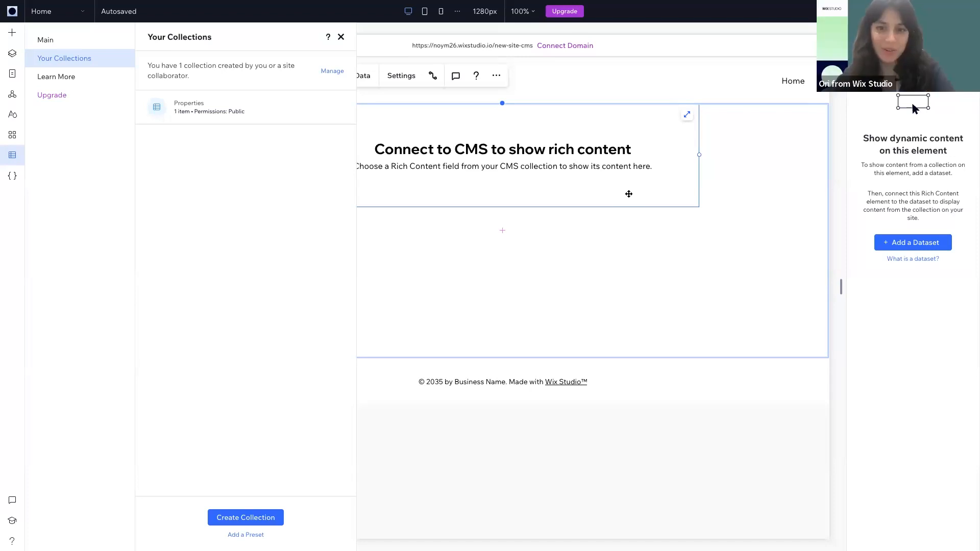
key(ctrl+Right)
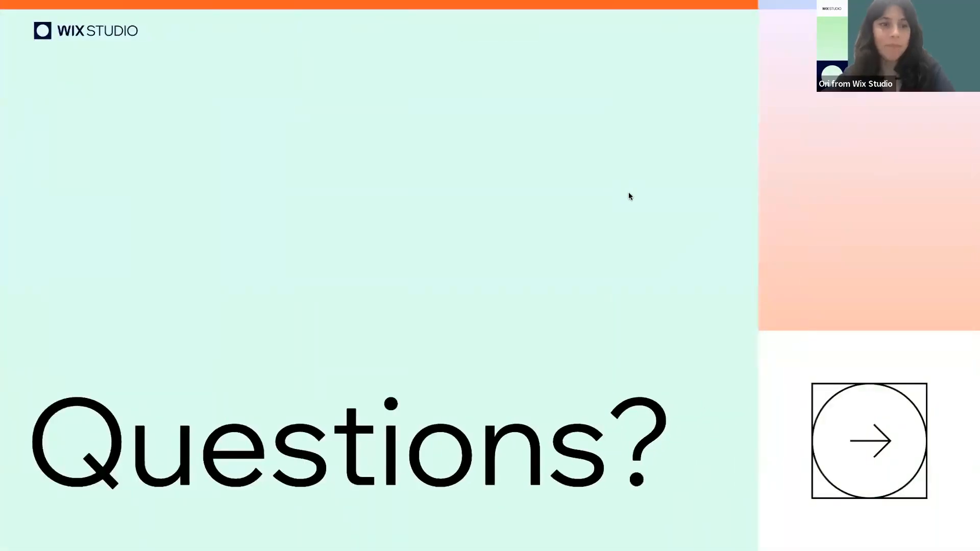